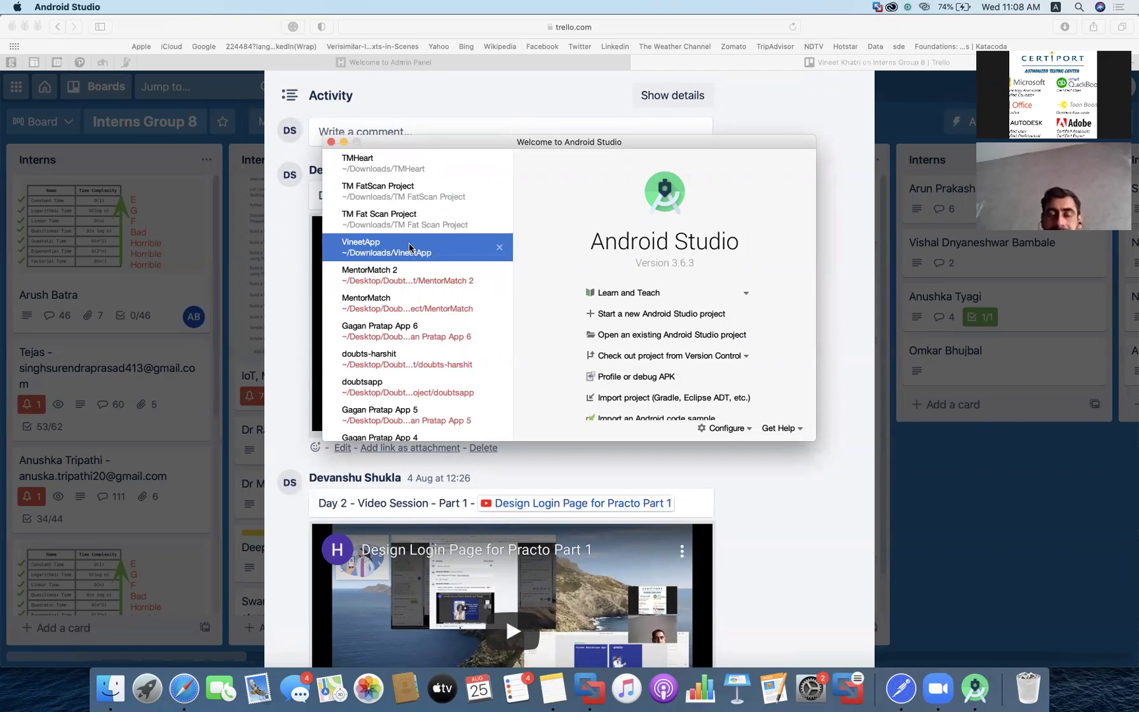
- Open the recent VineetApp project in Android Studio, and launch GitHub Desktop
click(410, 247)
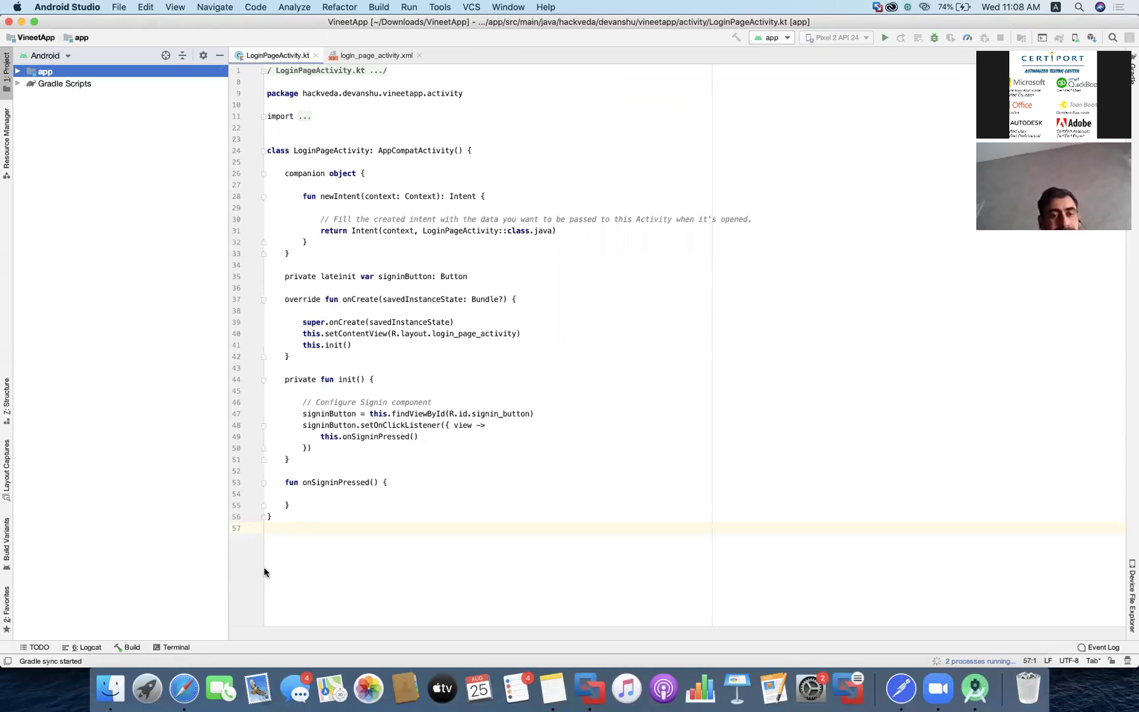
key(super+space)
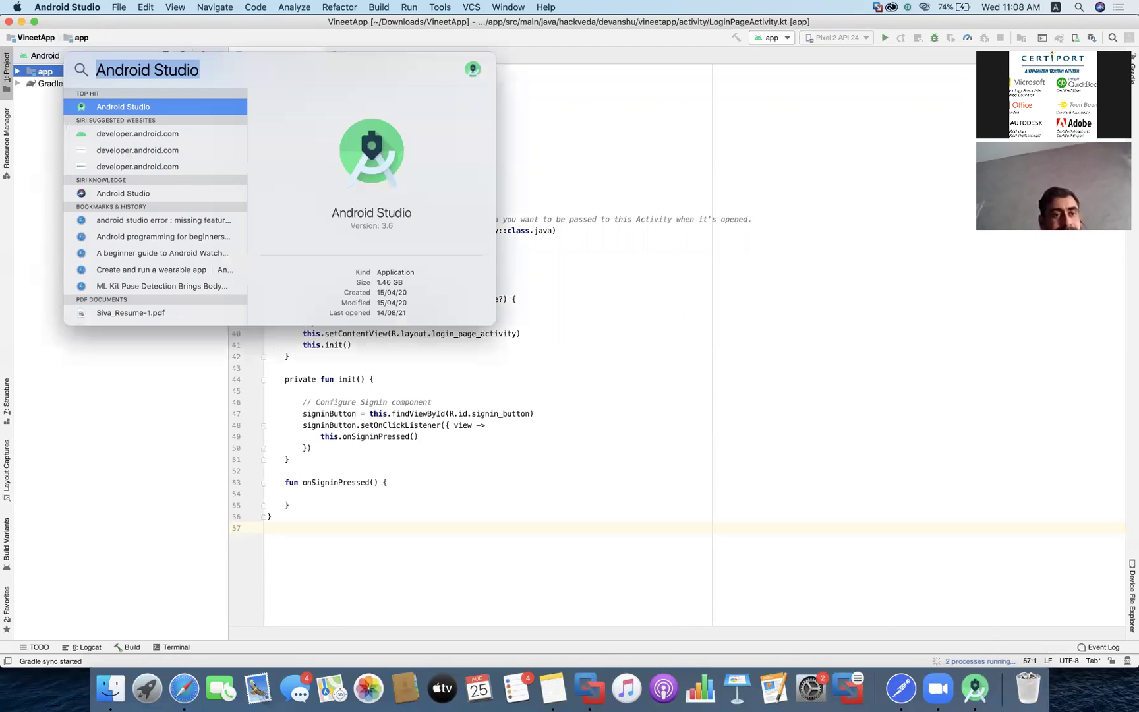
text(github)
key(Return)
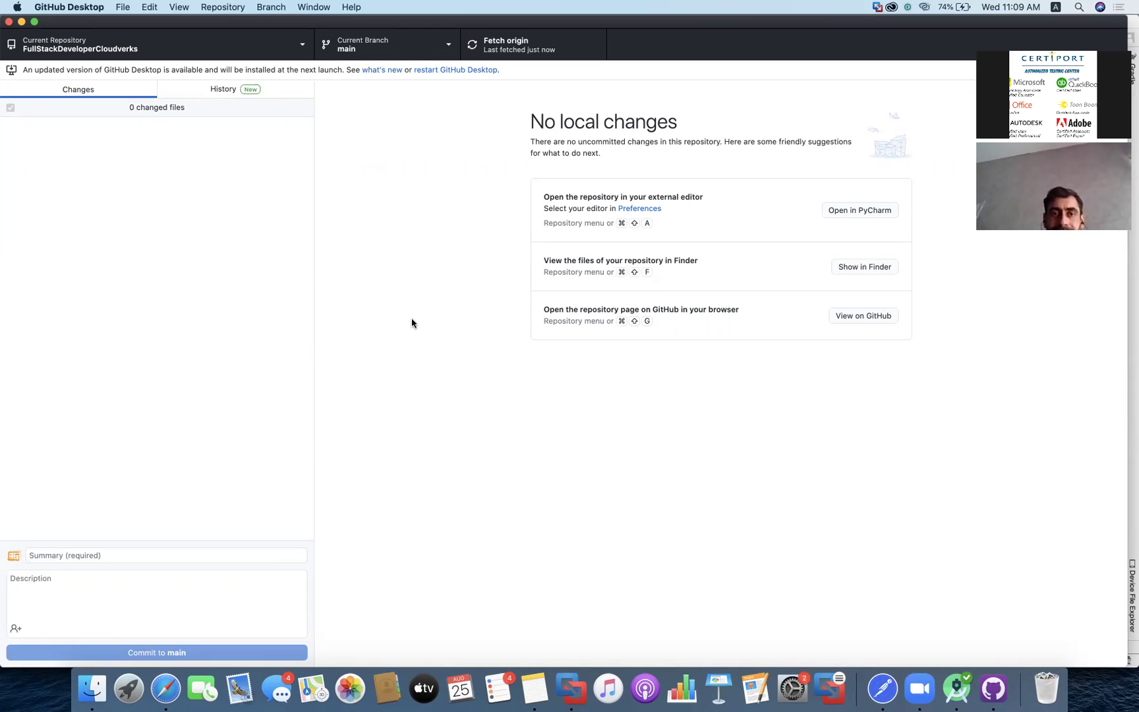
- Start creating a new local repository and name it PractoApp
click(282, 49)
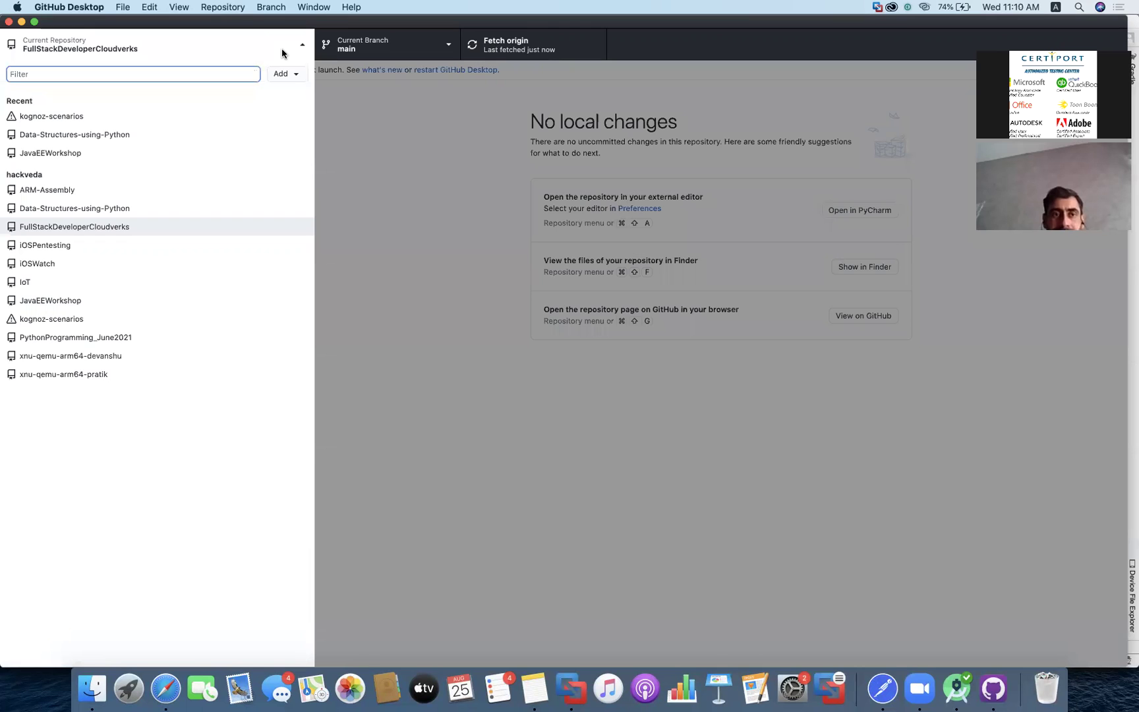
click(289, 74)
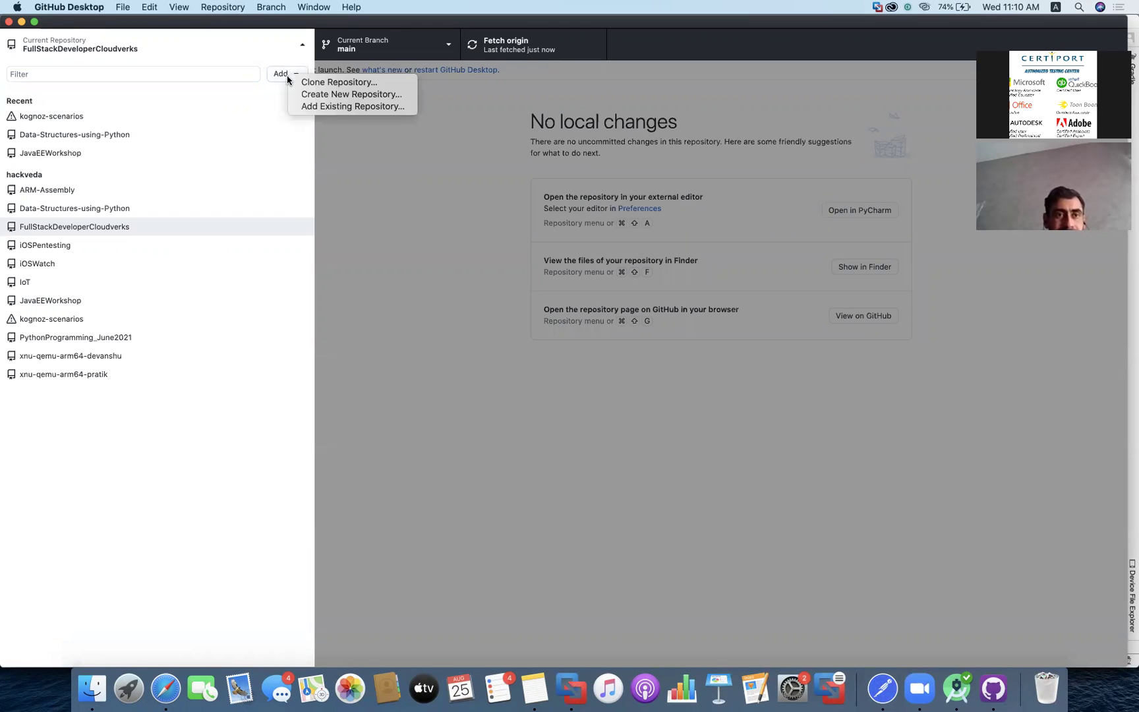
click(323, 95)
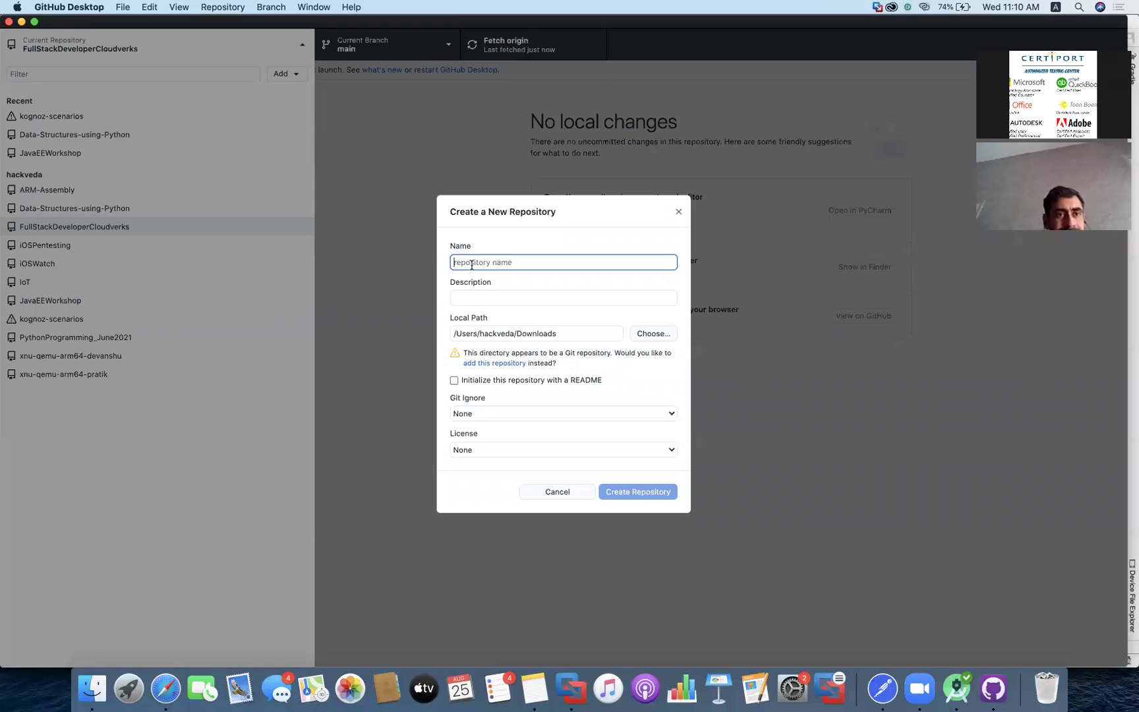
text(PractoApp)
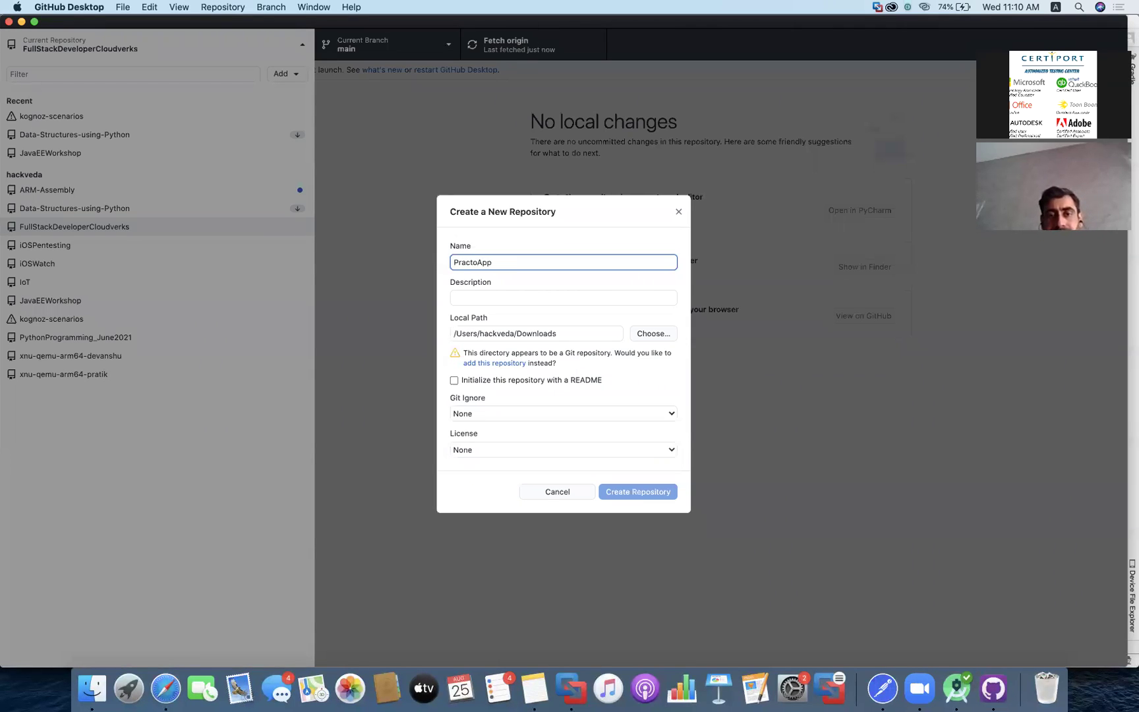
- Set the new repository's description to "Practo Lookalike Mobile Application for Android"
click(493, 299)
text(Pr)
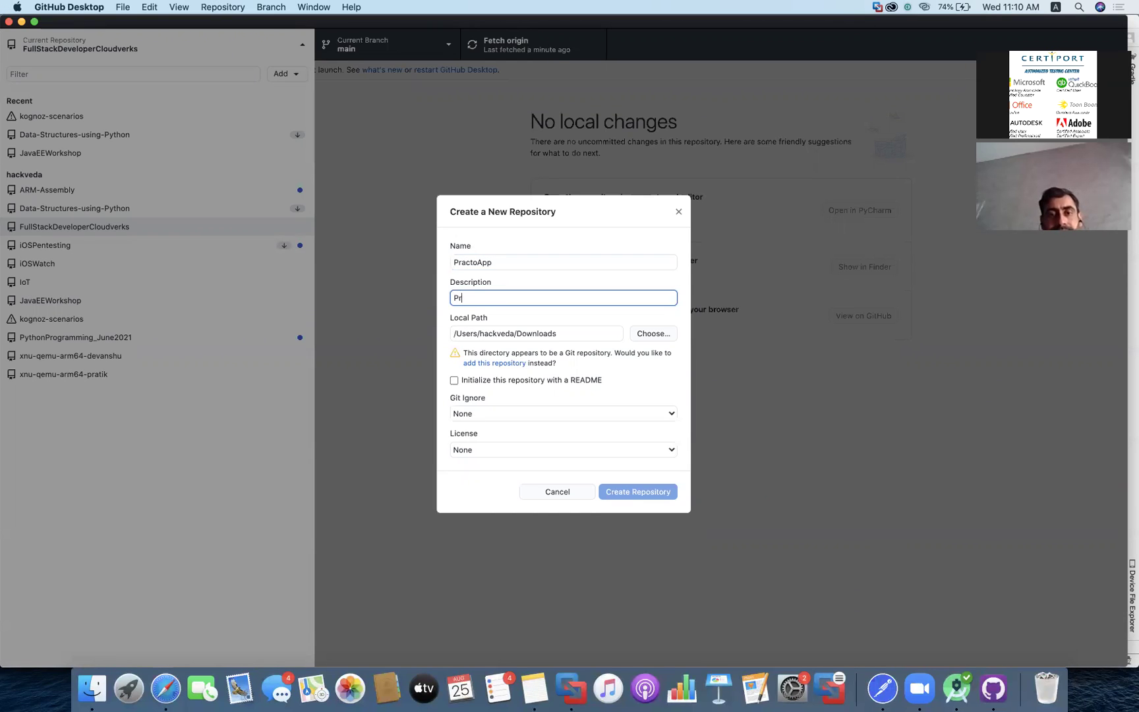
text(acto Lookalike App)
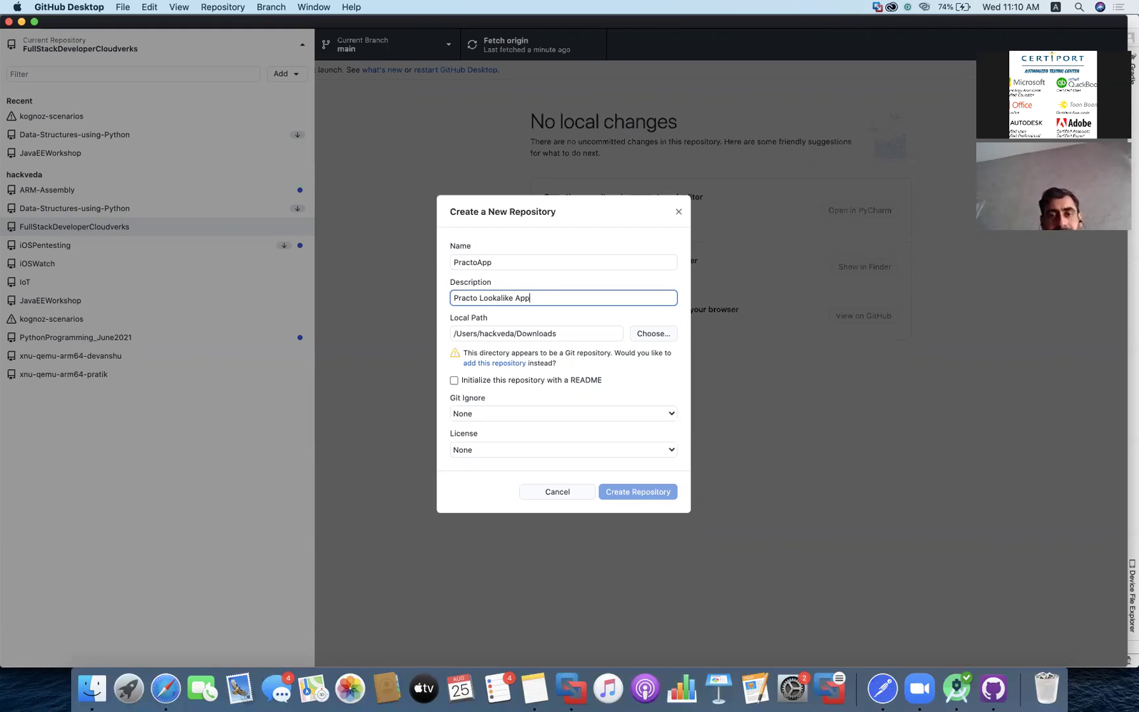
text(lication)
click(516, 298)
text(Mobile)
key(super+Right)
text(for Andr)
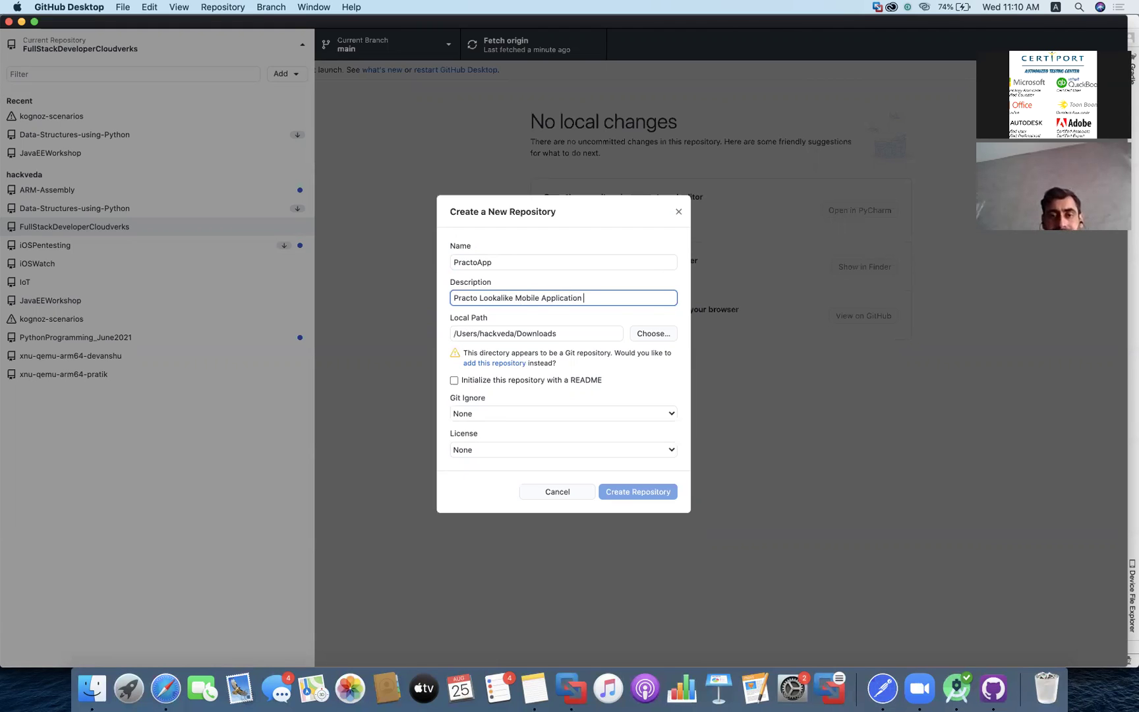
text(oid)
- Create a folder named PractoApp inside Downloads and choose it as the repository's local path
click(555, 327)
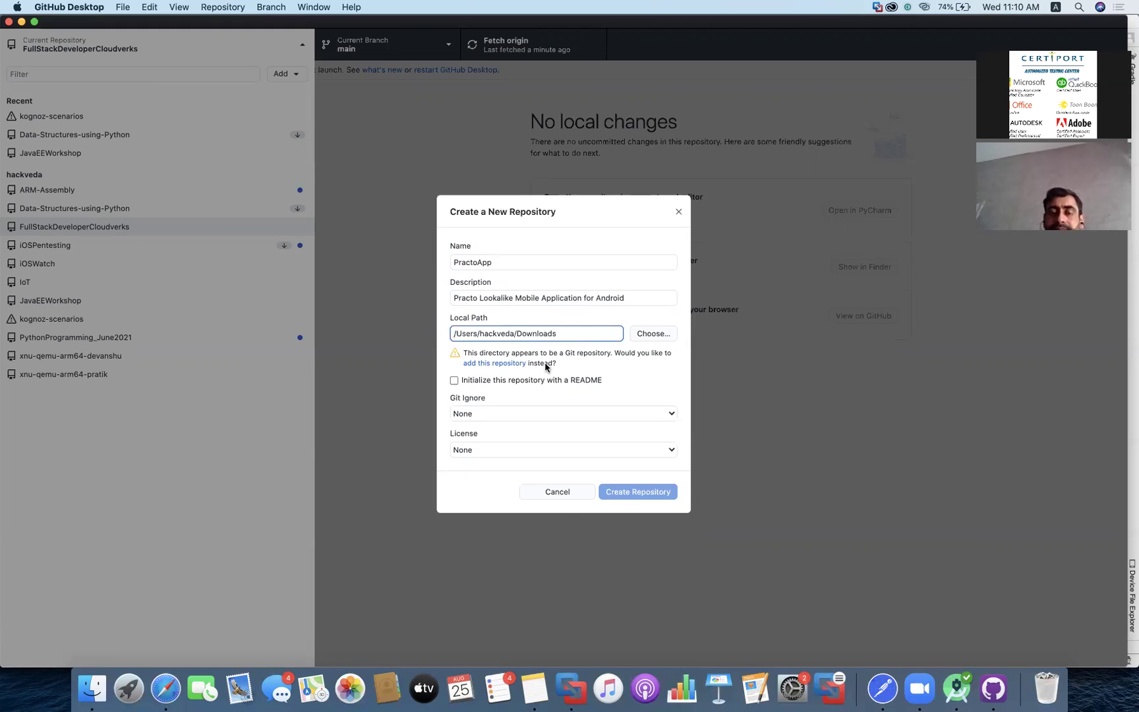
click(648, 335)
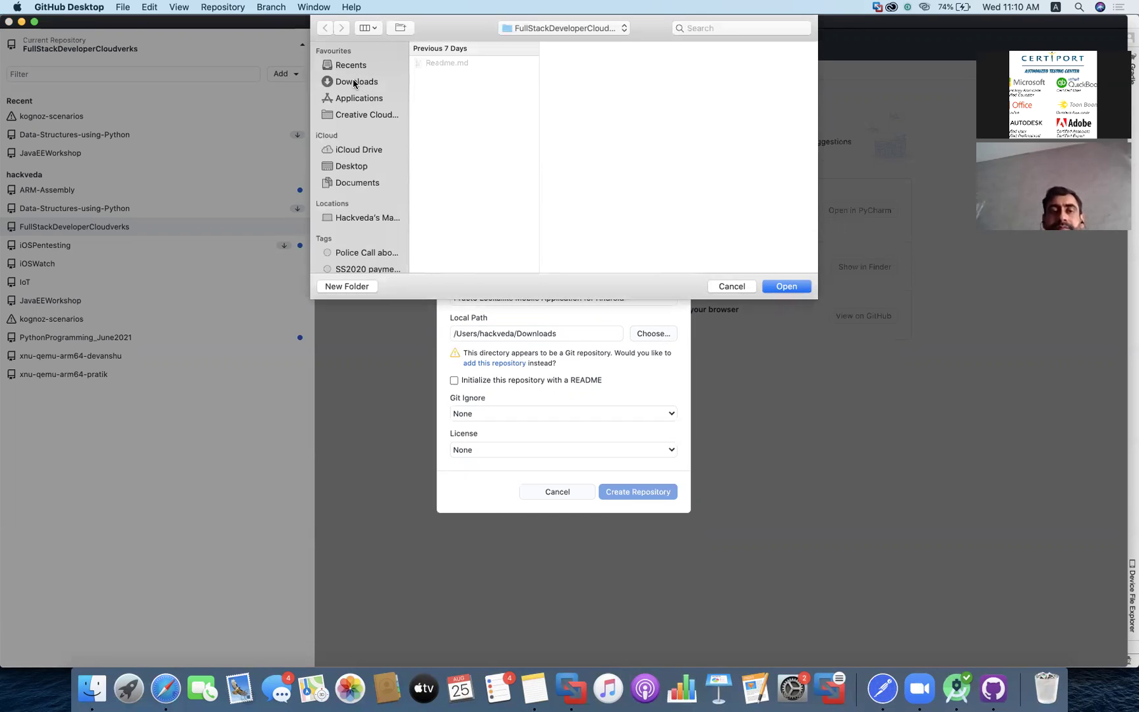
click(354, 83)
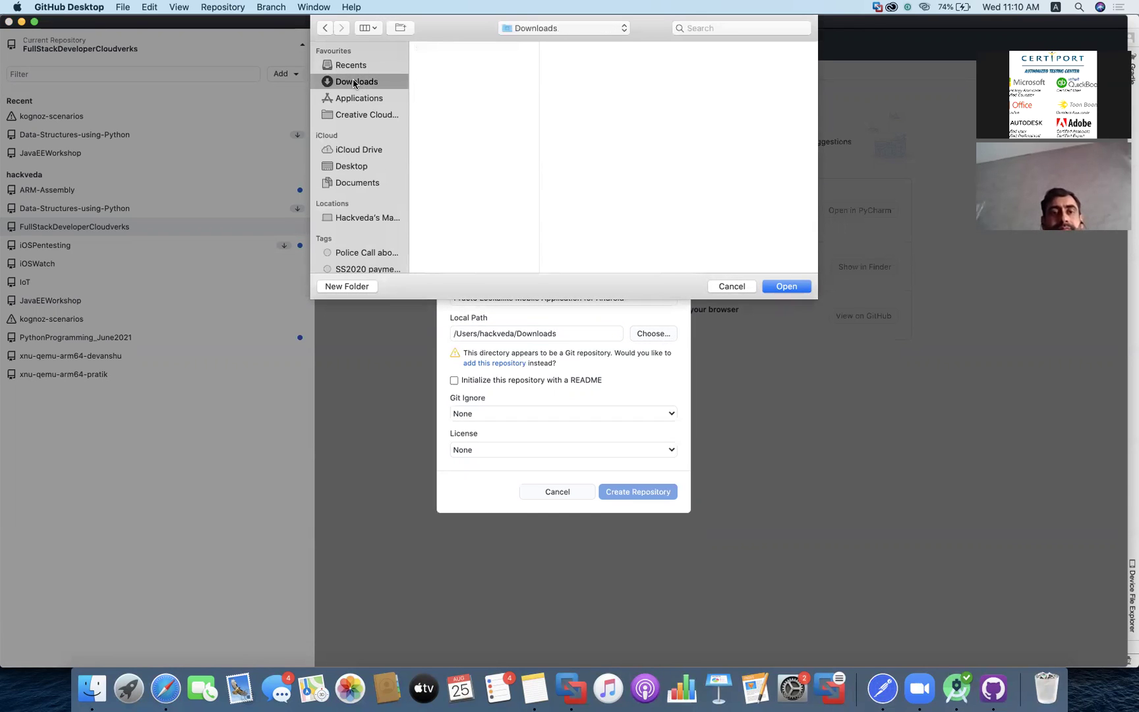
click(359, 287)
text(PractoApp)
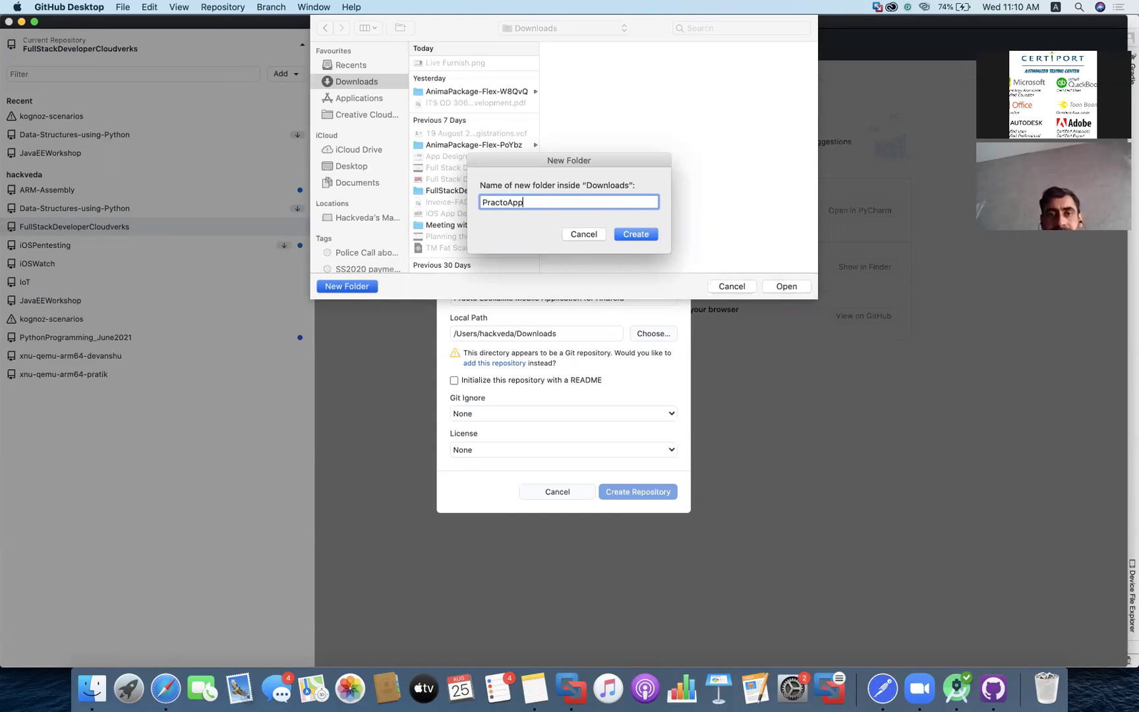
click(636, 233)
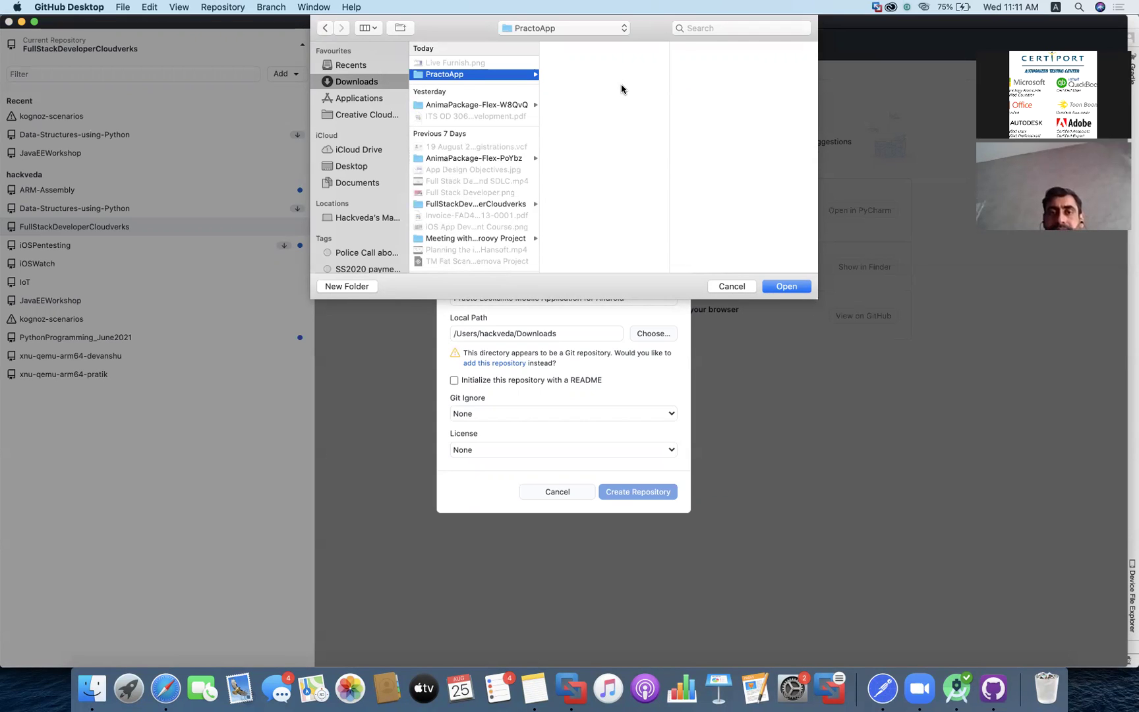
click(790, 285)
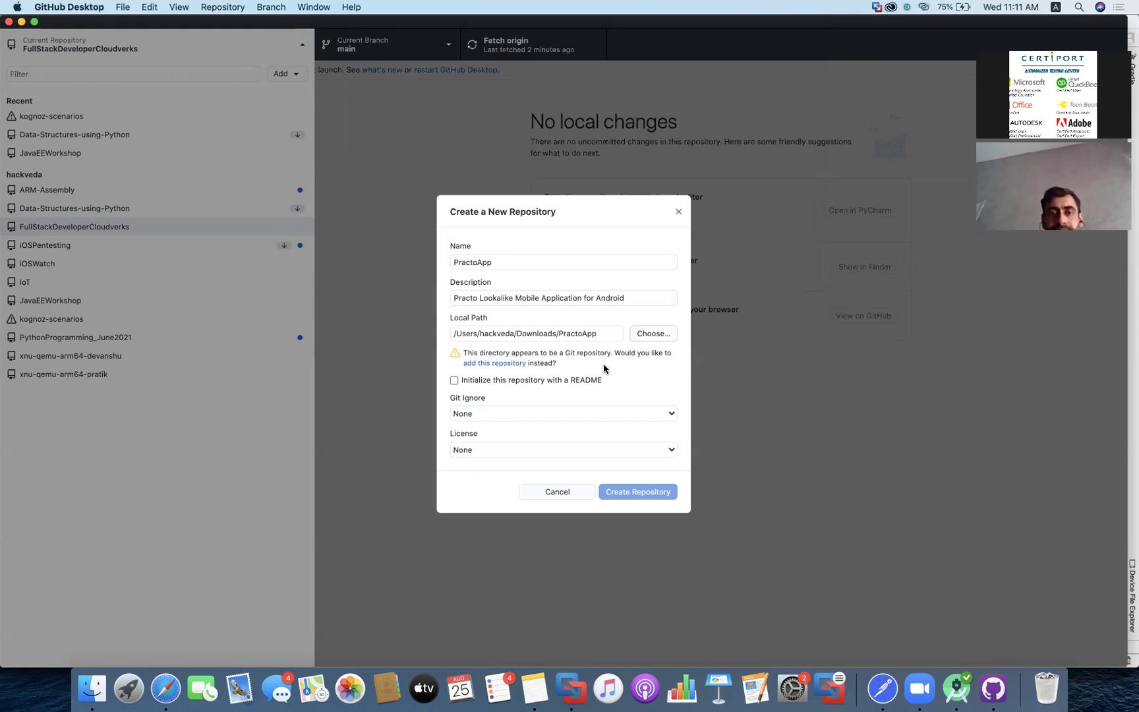
- Switch to Safari, search Google in a new tab for "github desktop download", and open the desktop.github.com result
click(165, 689)
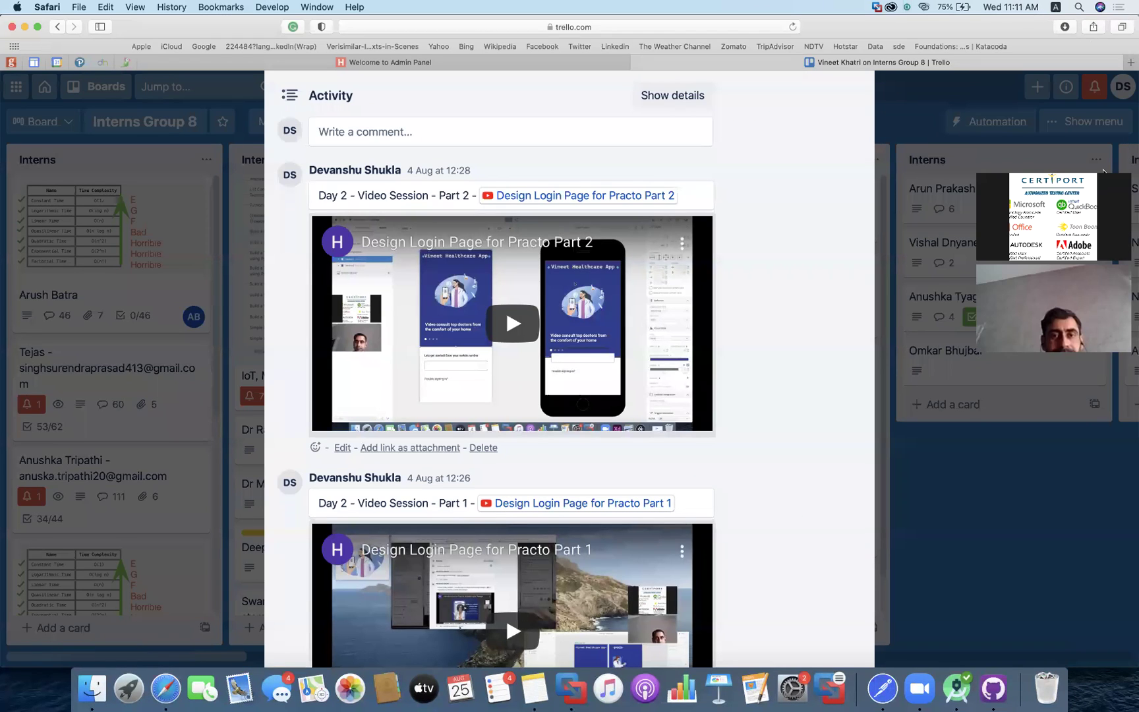
click(1130, 62)
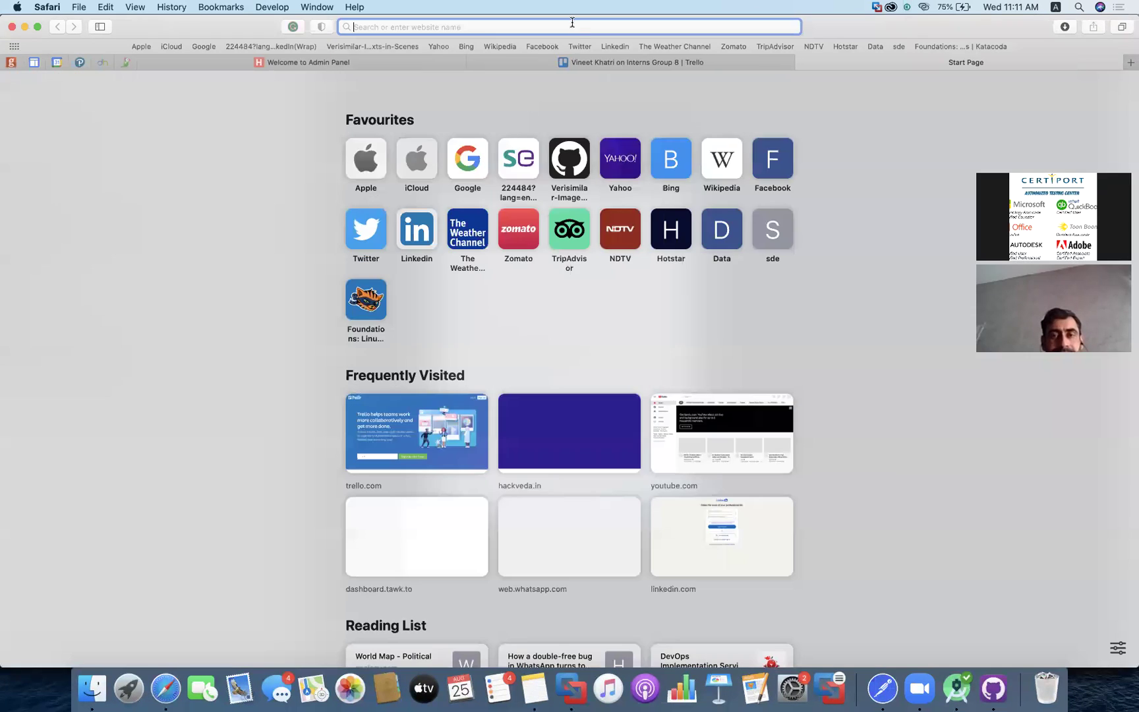
text(goo)
key(Return)
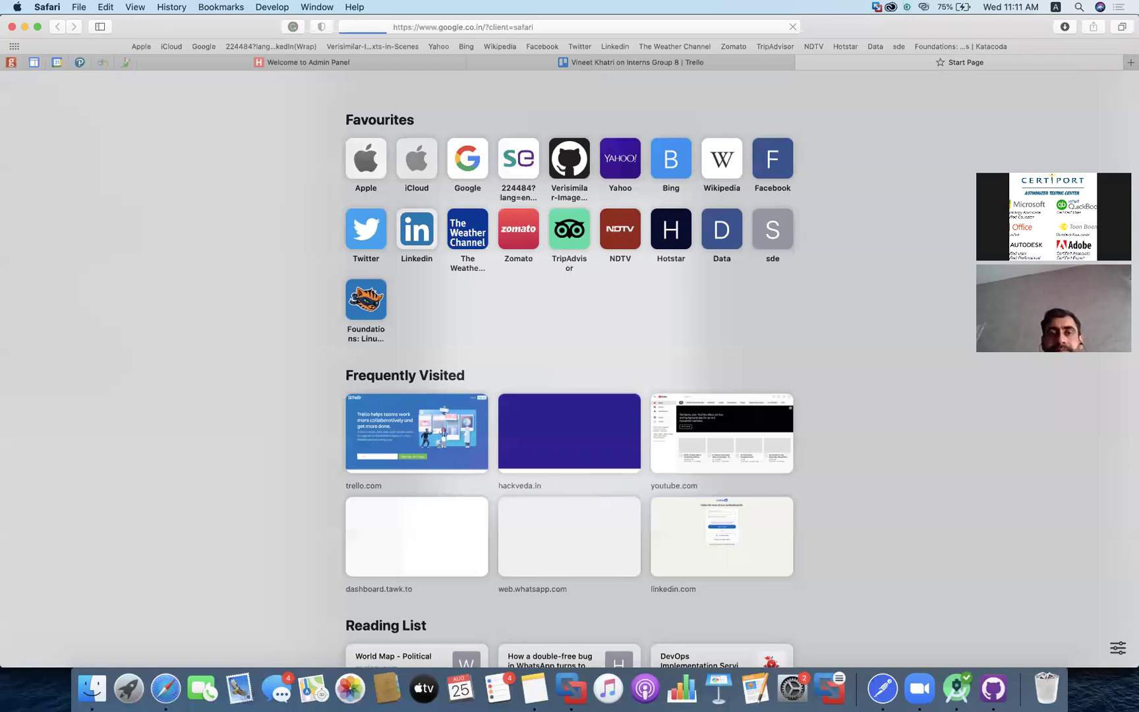
text(Github)
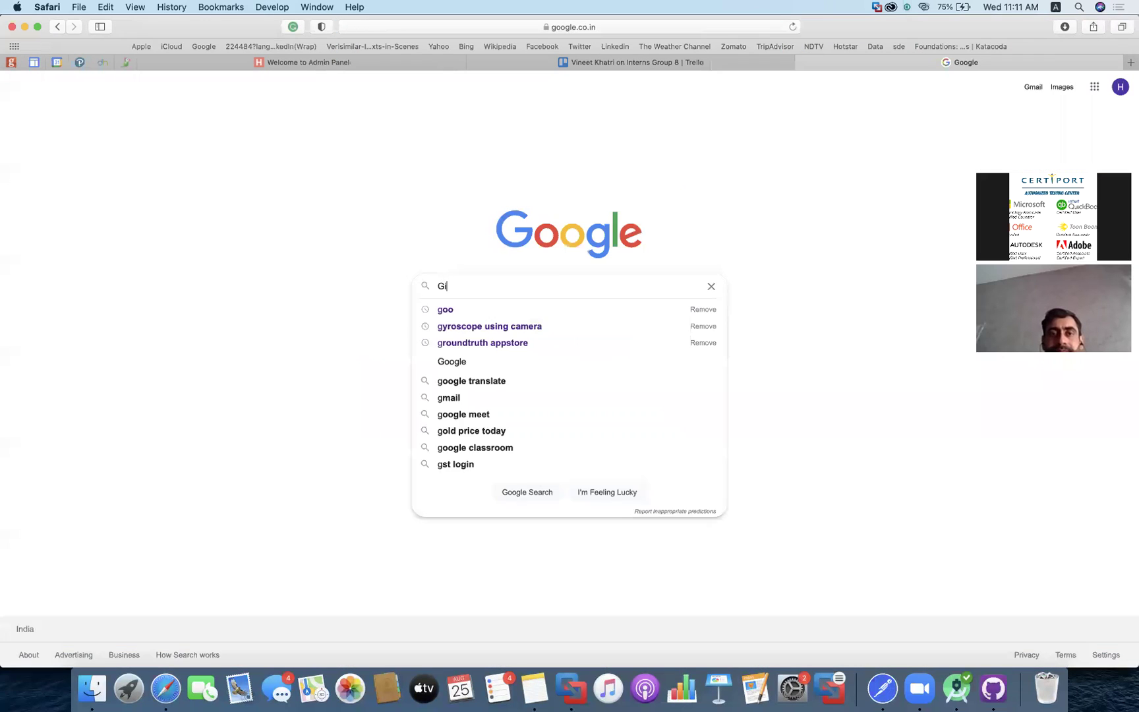
text(esktop)
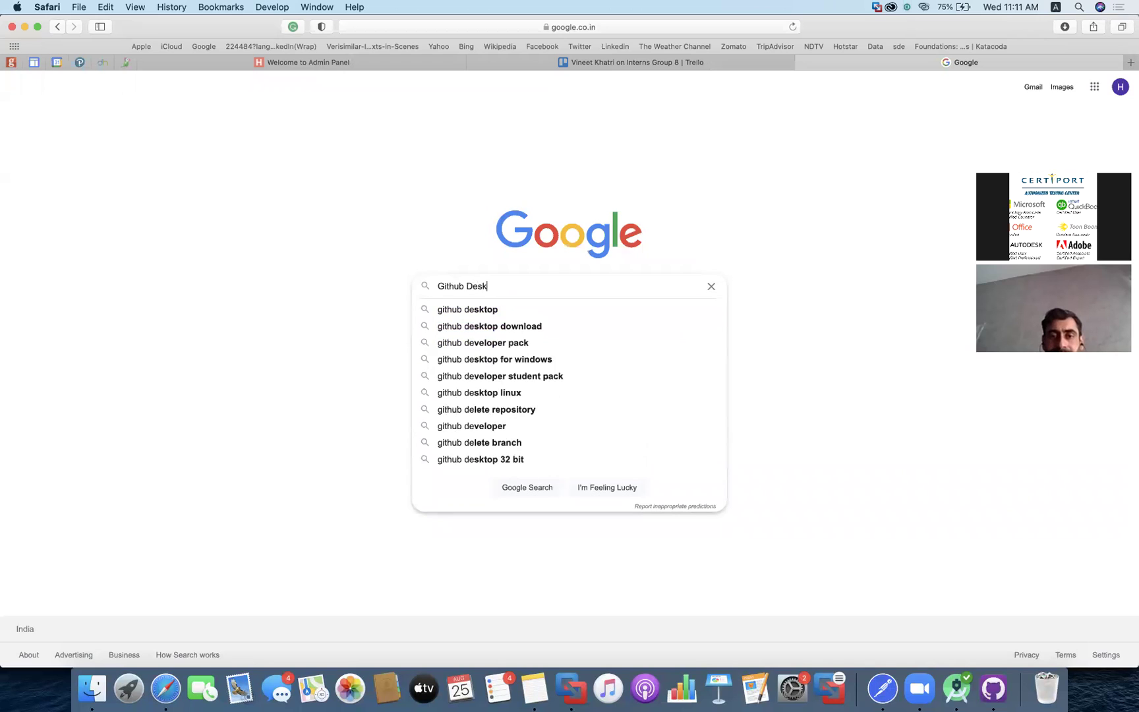
key(Down)
key(Down)
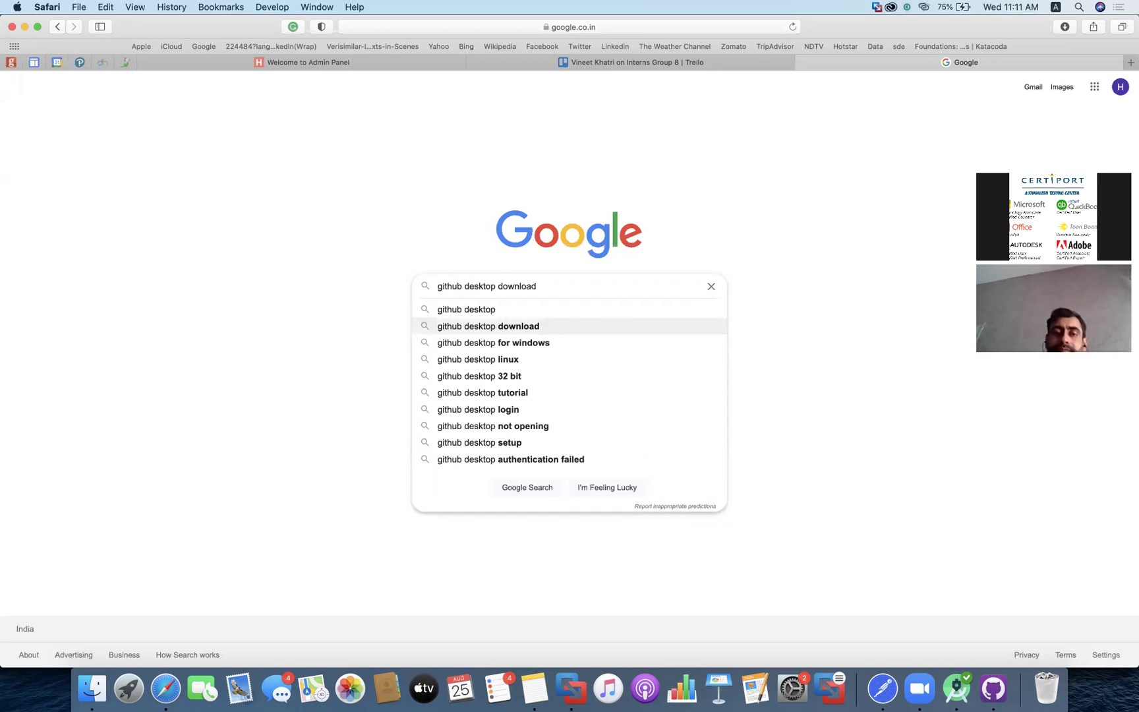
key(Return)
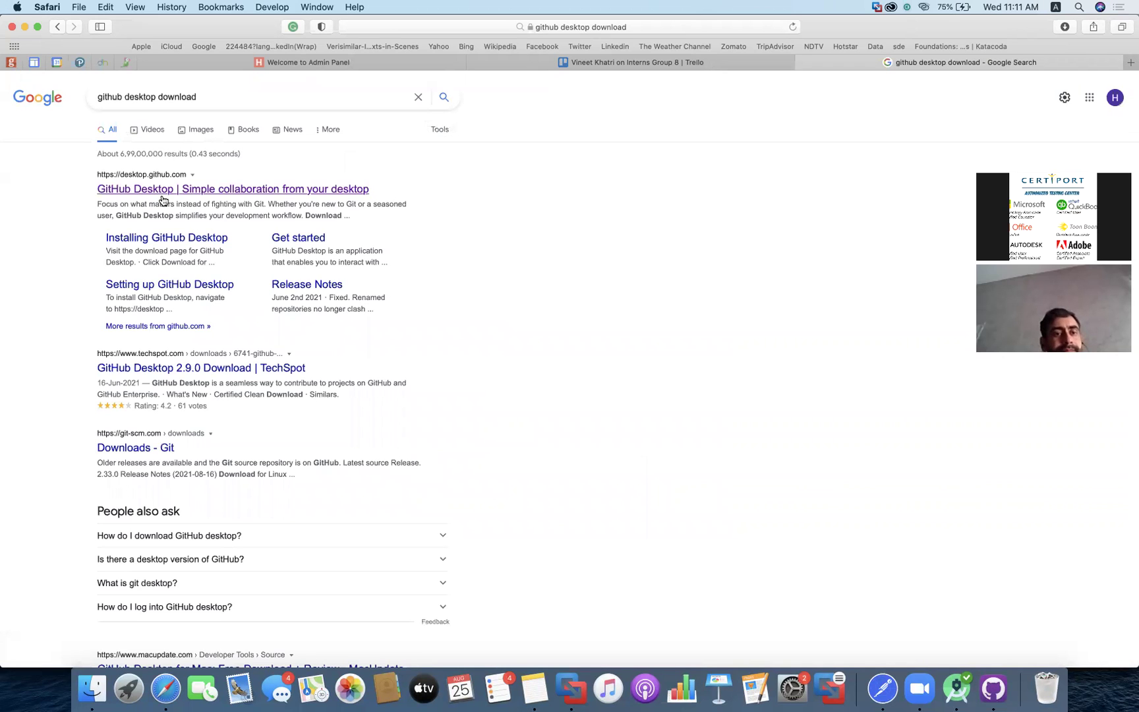
click(212, 191)
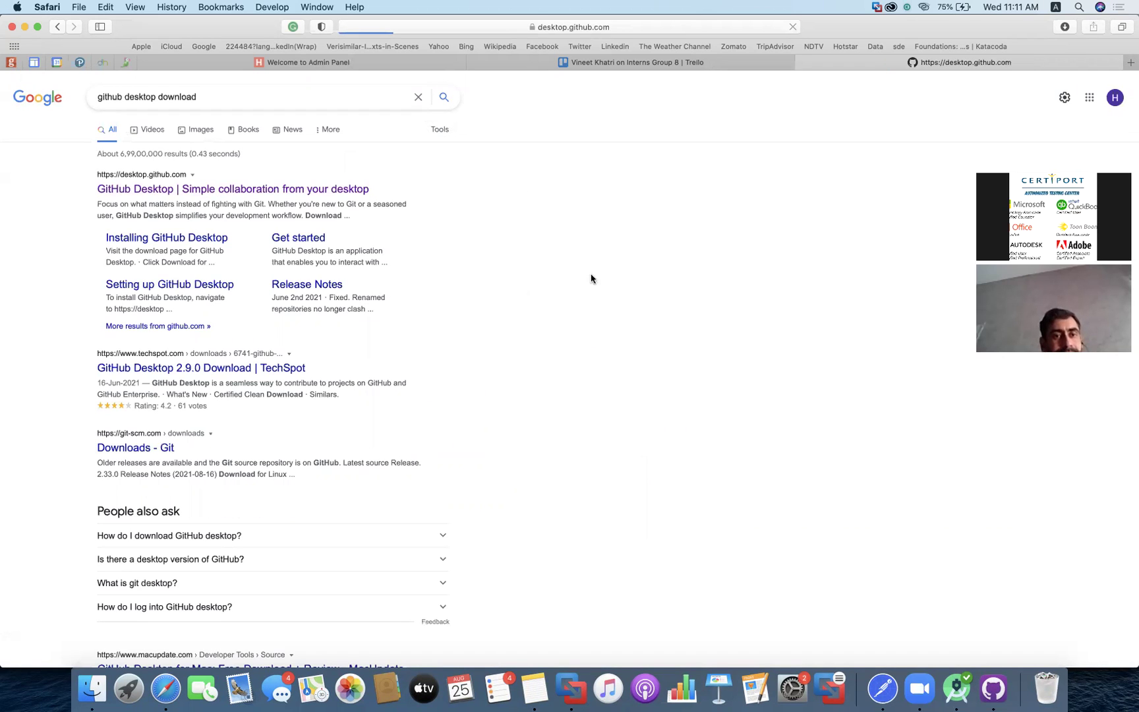
- Look over the GitHub Desktop download page and copy its web address
scroll(722, 276, down, 3)
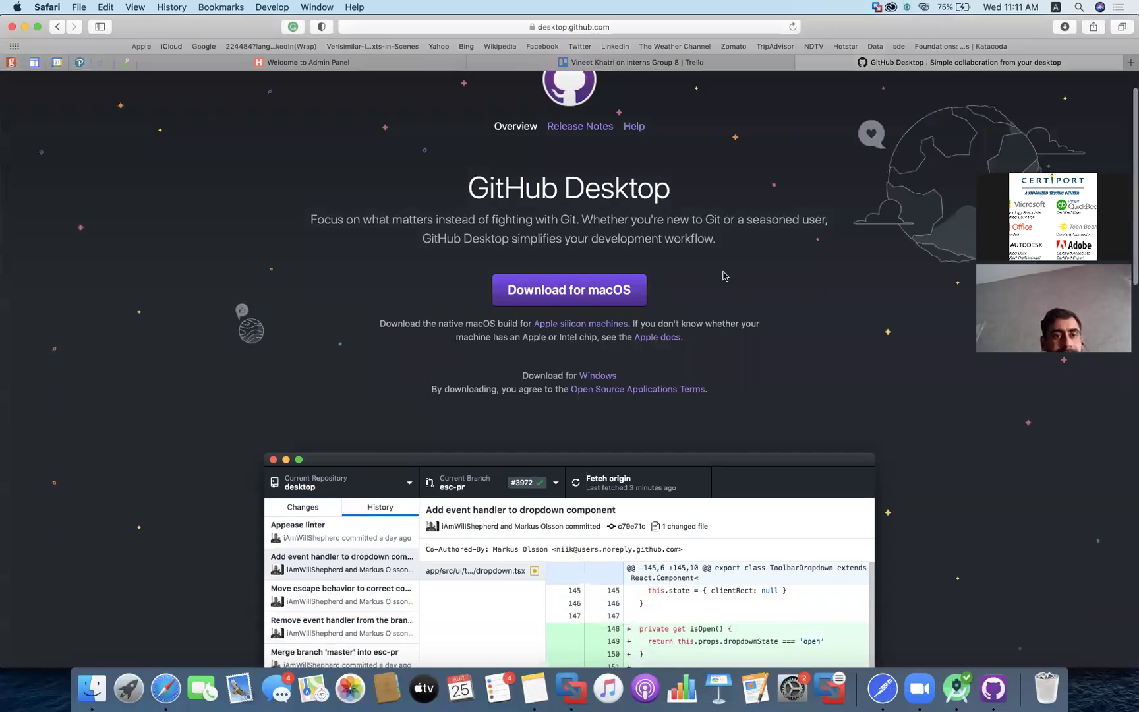
scroll(723, 275, down, 3)
scroll(723, 275, down, 15)
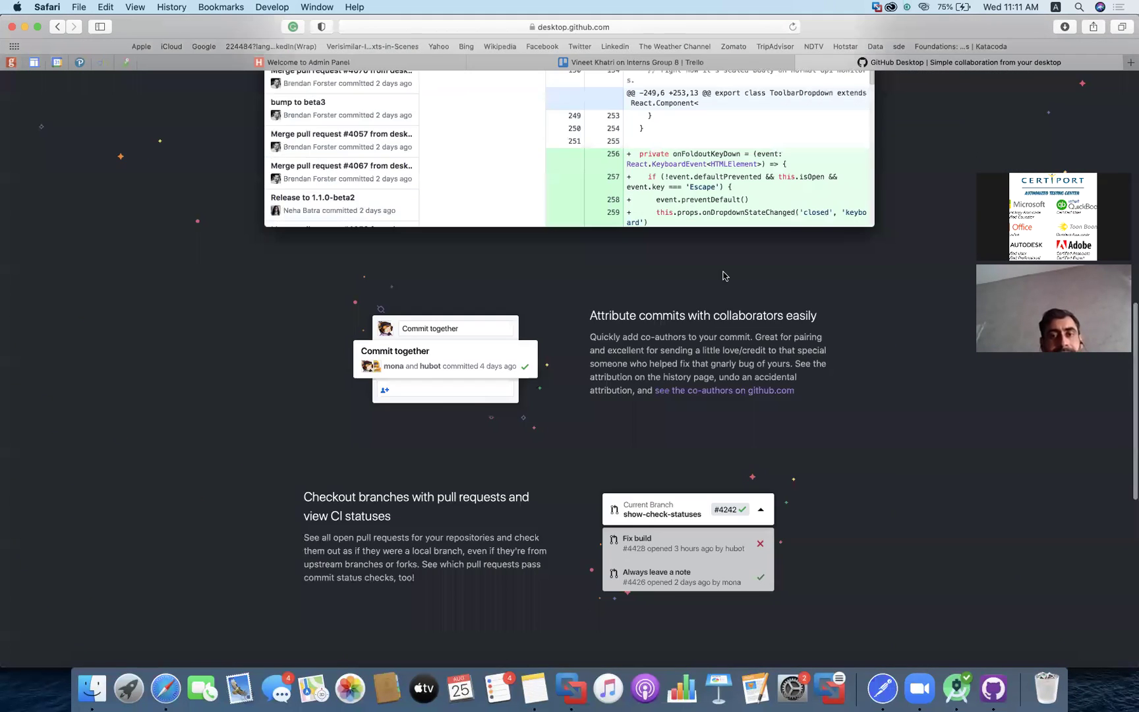
scroll(723, 276, down, 5)
scroll(723, 276, up, 8)
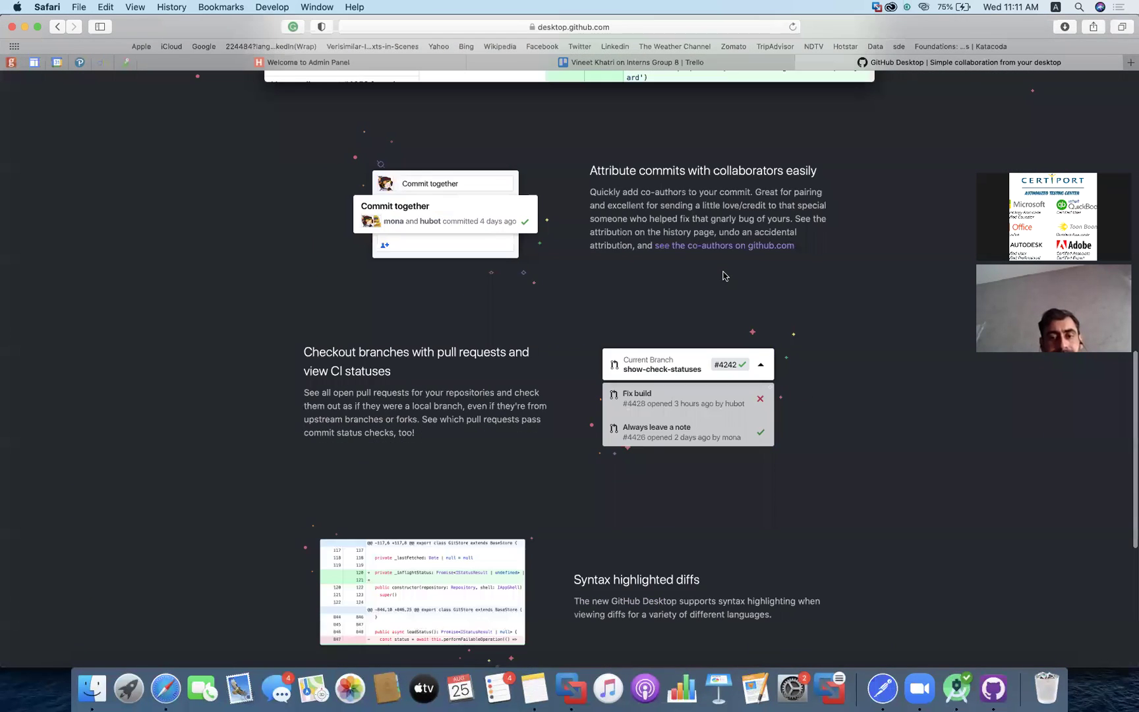
key(super+Up)
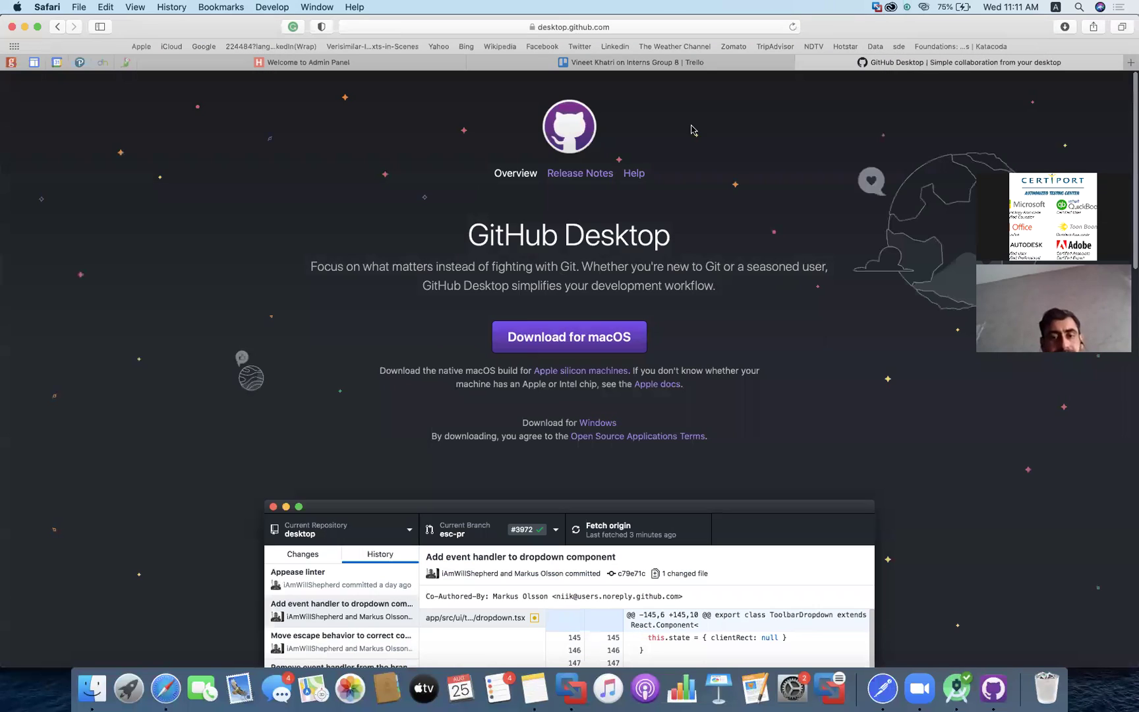
click(683, 27)
key(super+c)
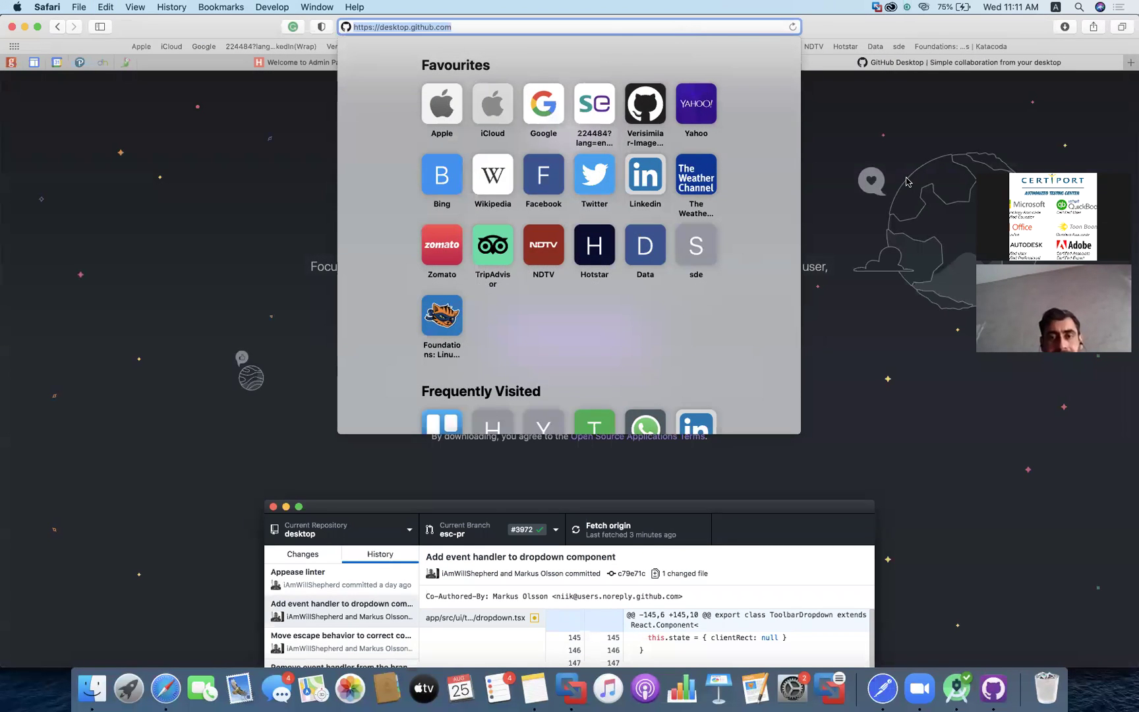
key(Escape)
click(495, 62)
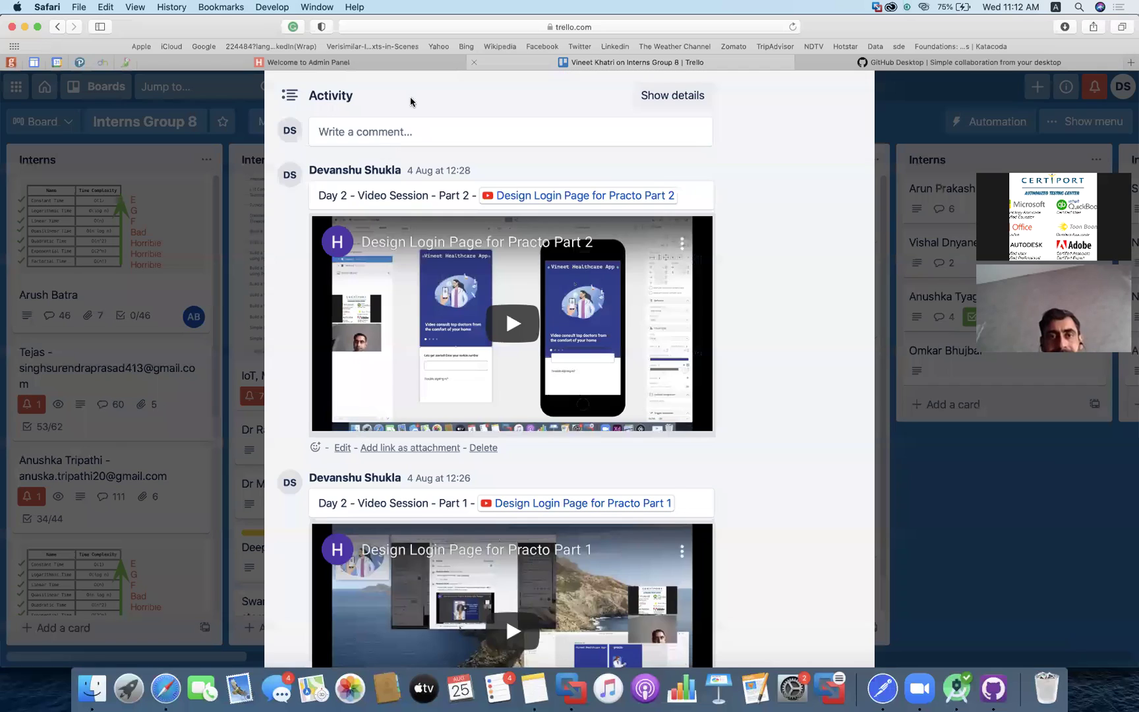
click(386, 132)
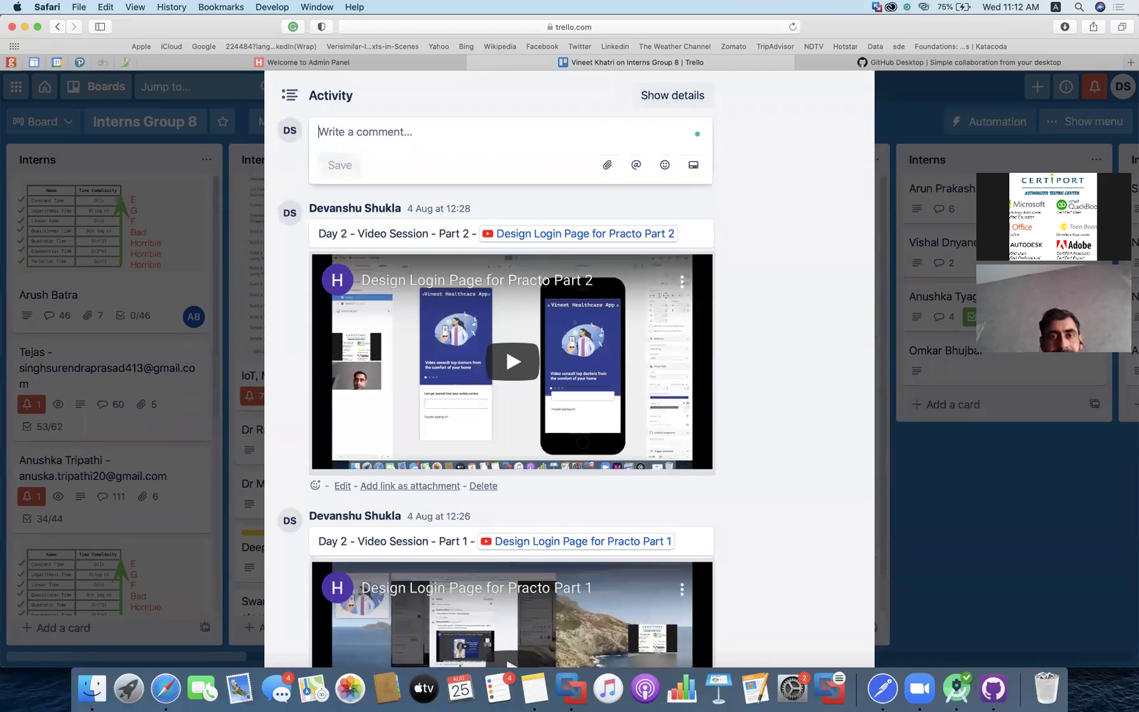
text(Download)
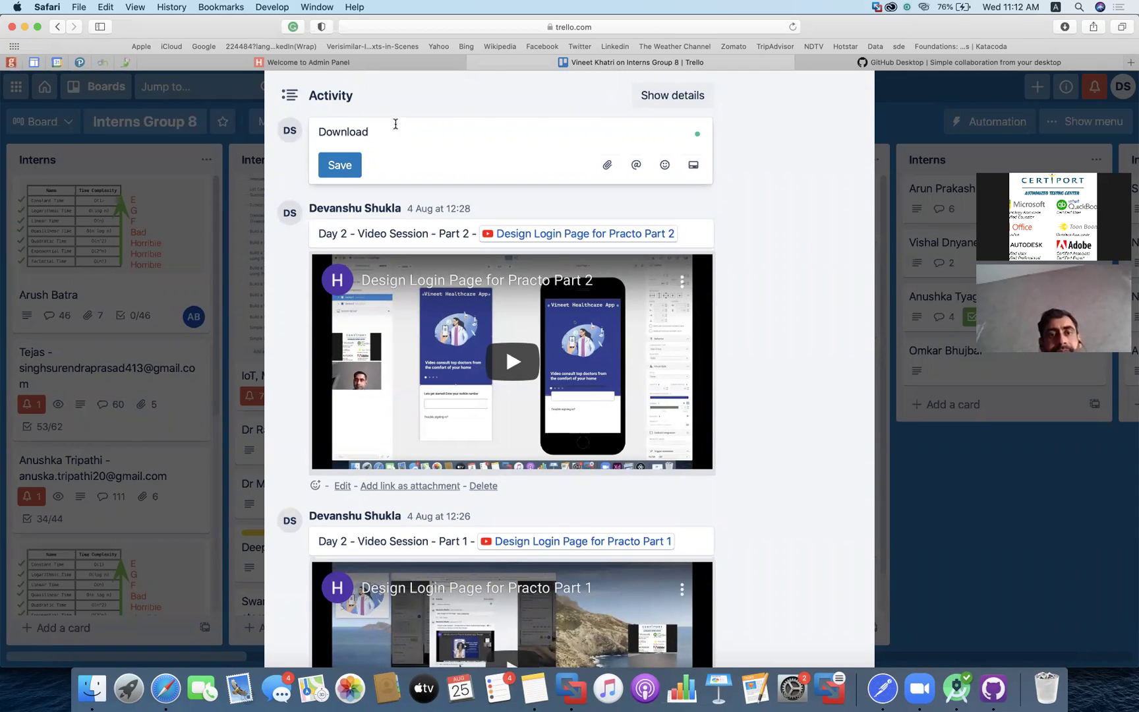
text( Github)
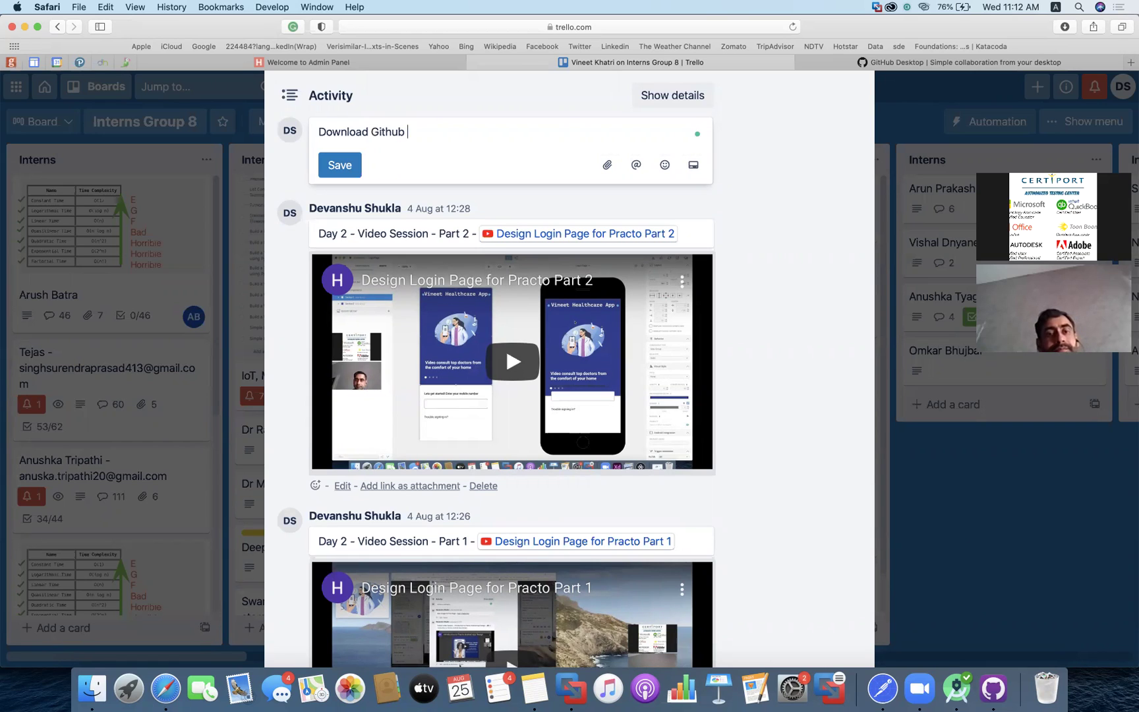
text( Desktop)
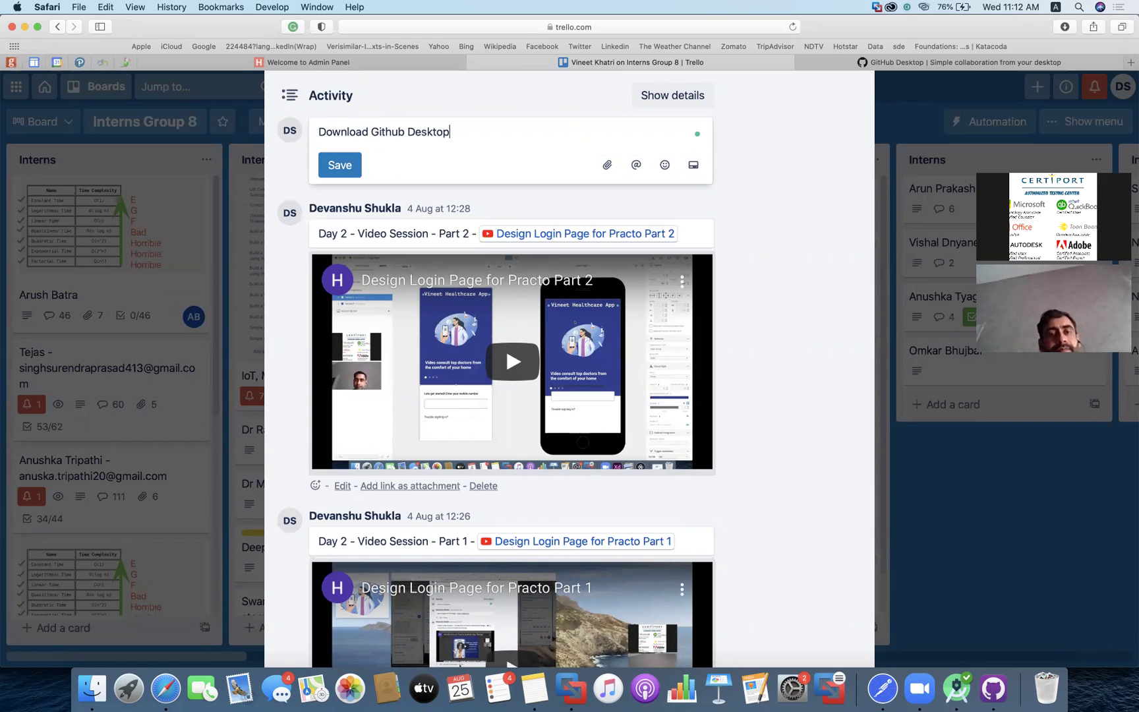
text( for Project Version )
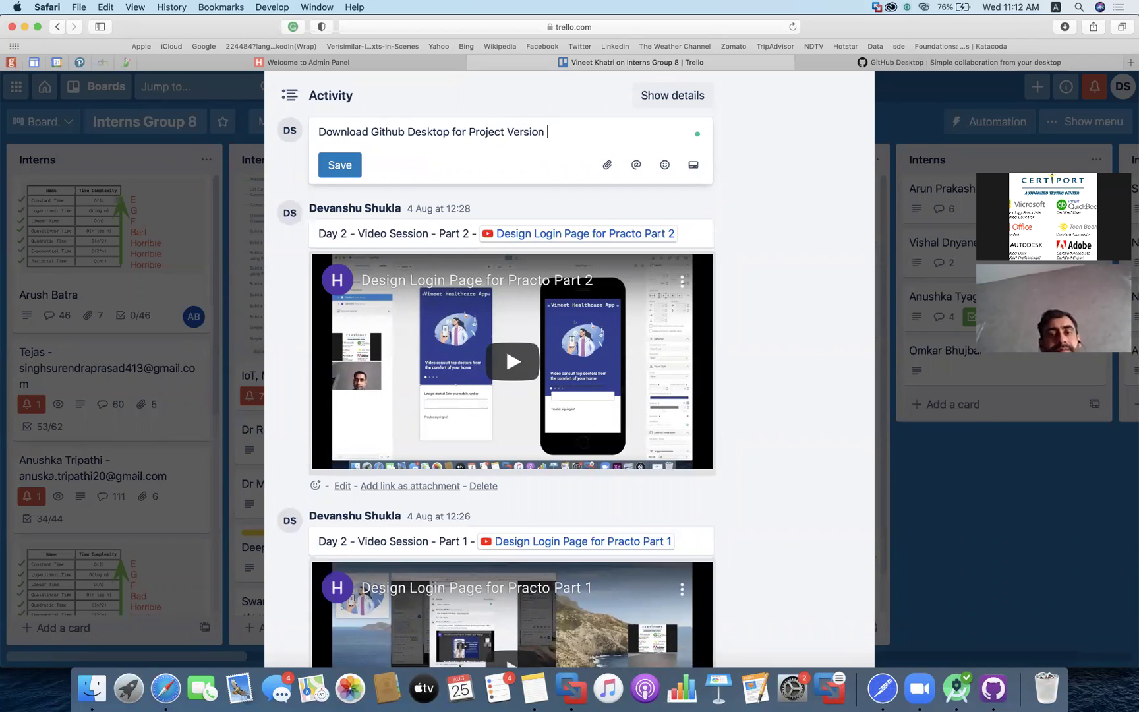
text(Control -)
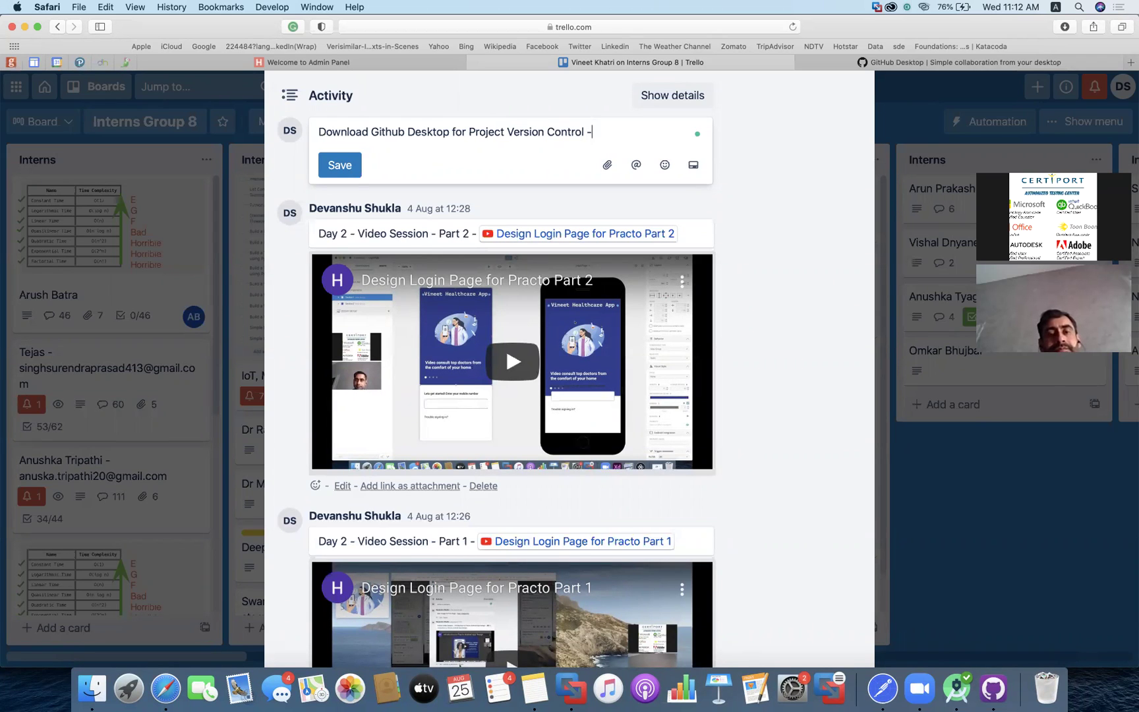
key(super+v)
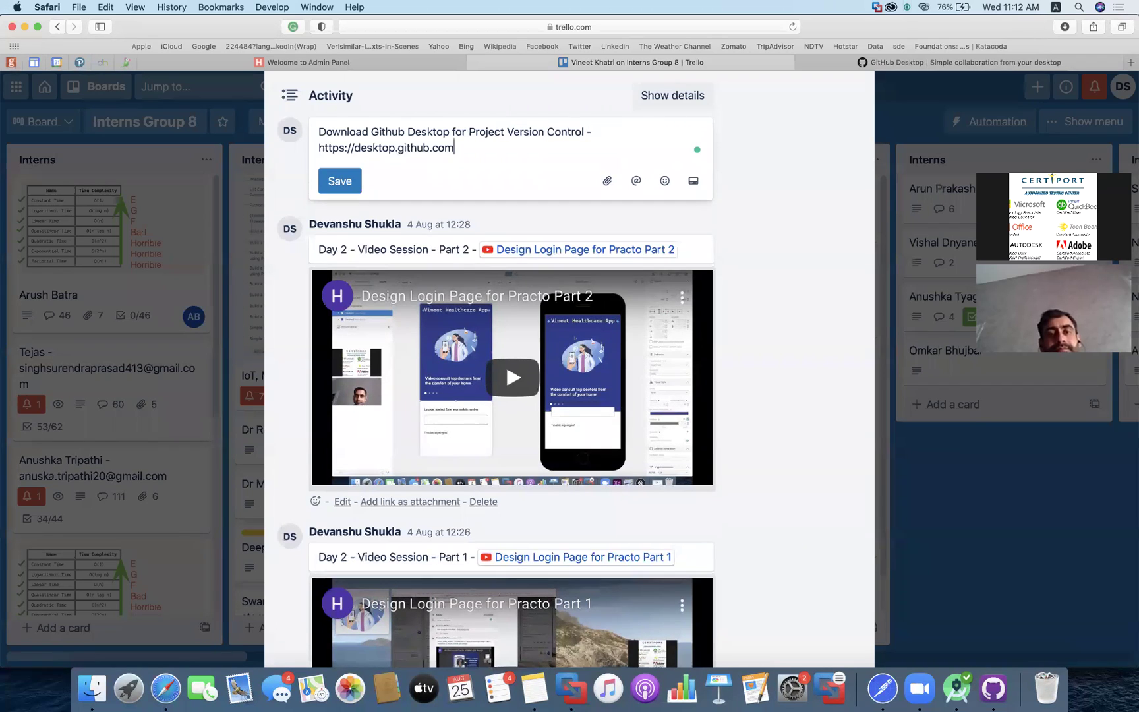
click(339, 181)
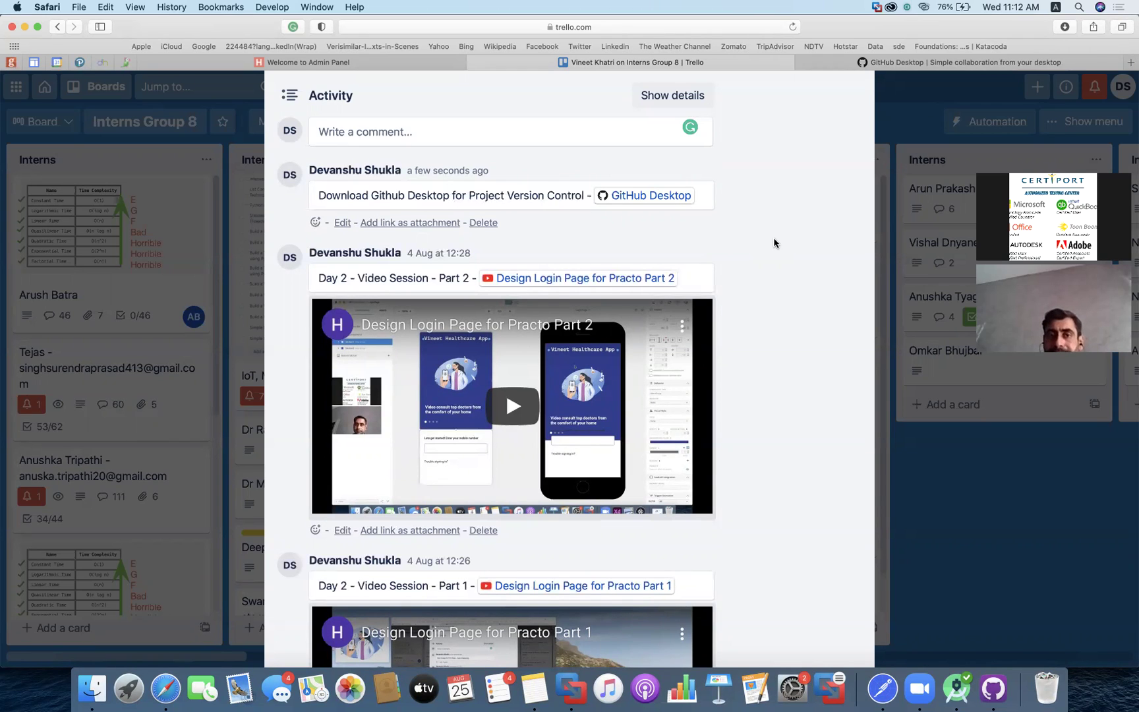
scroll(773, 242, up, 5)
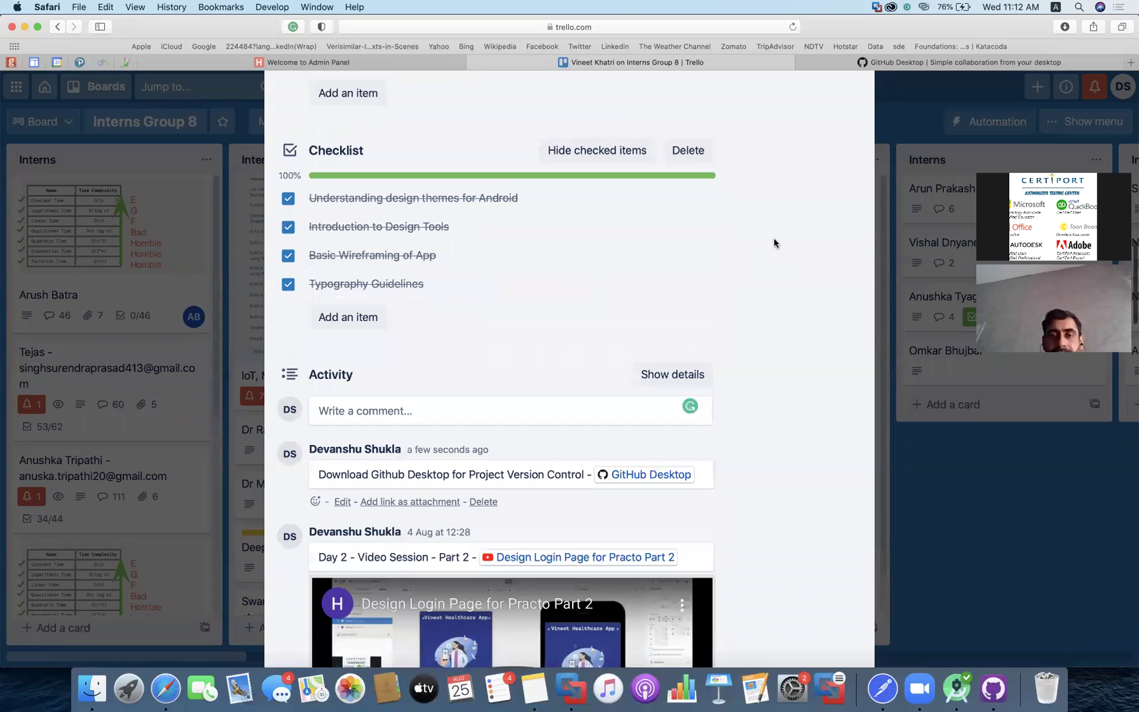
- Switch to GitHub Desktop and return to the local path of the new PractoApp repository
key(ctrl+Up)
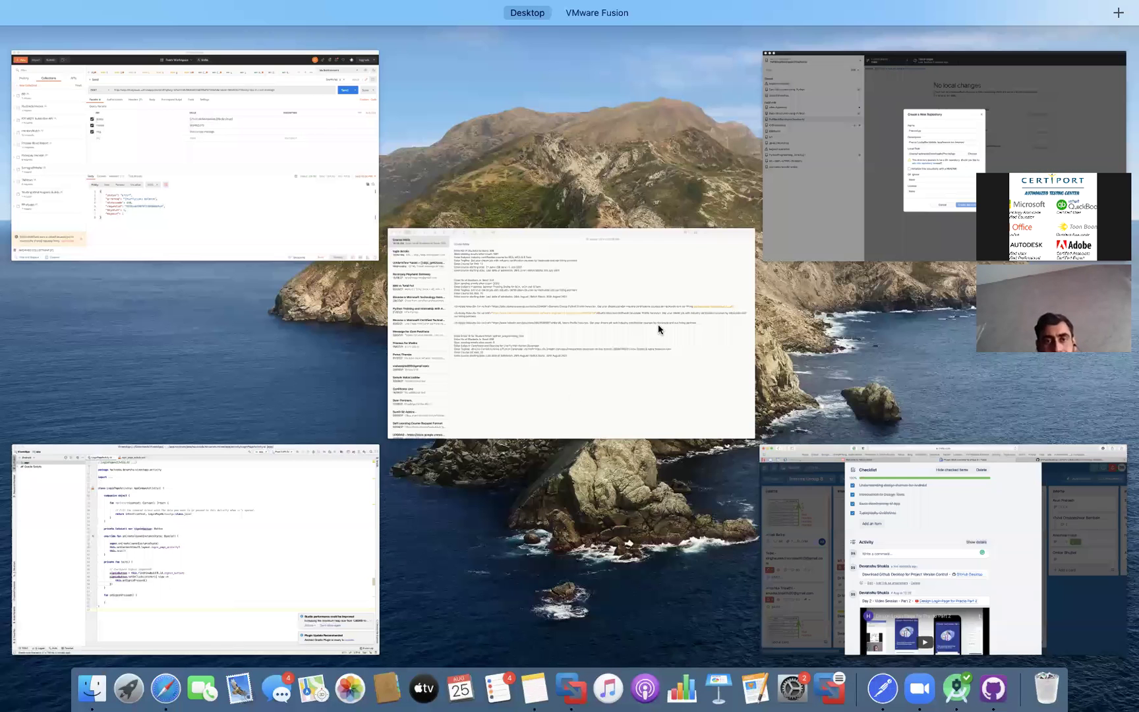
click(896, 198)
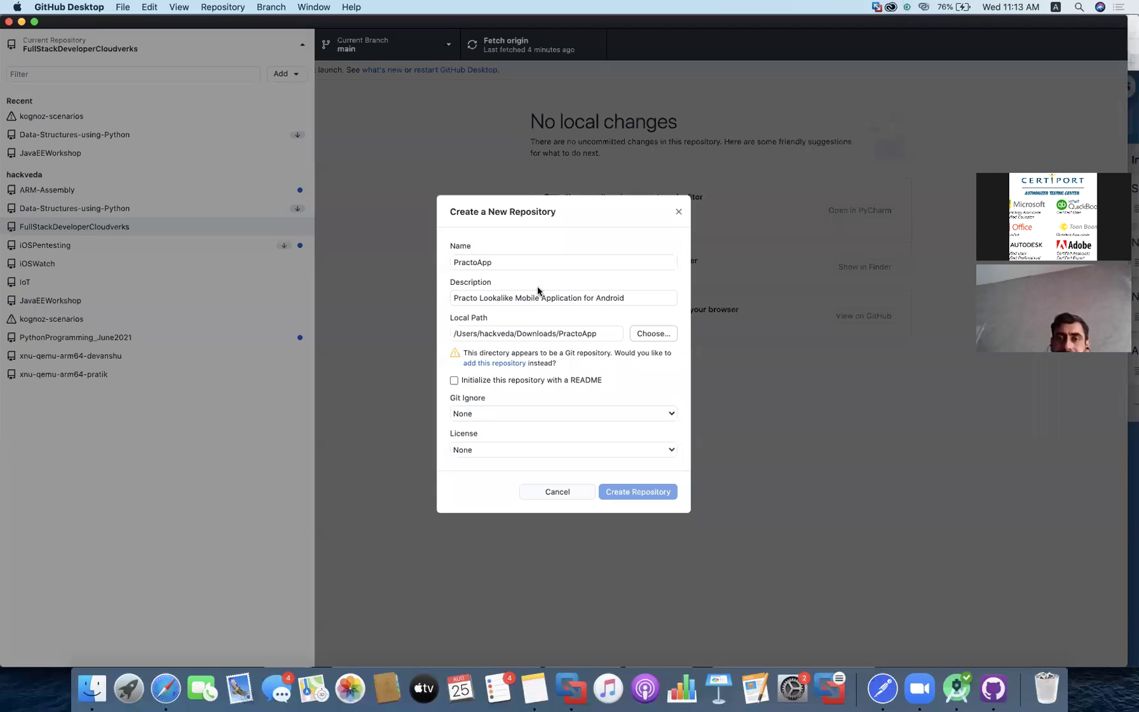
click(602, 332)
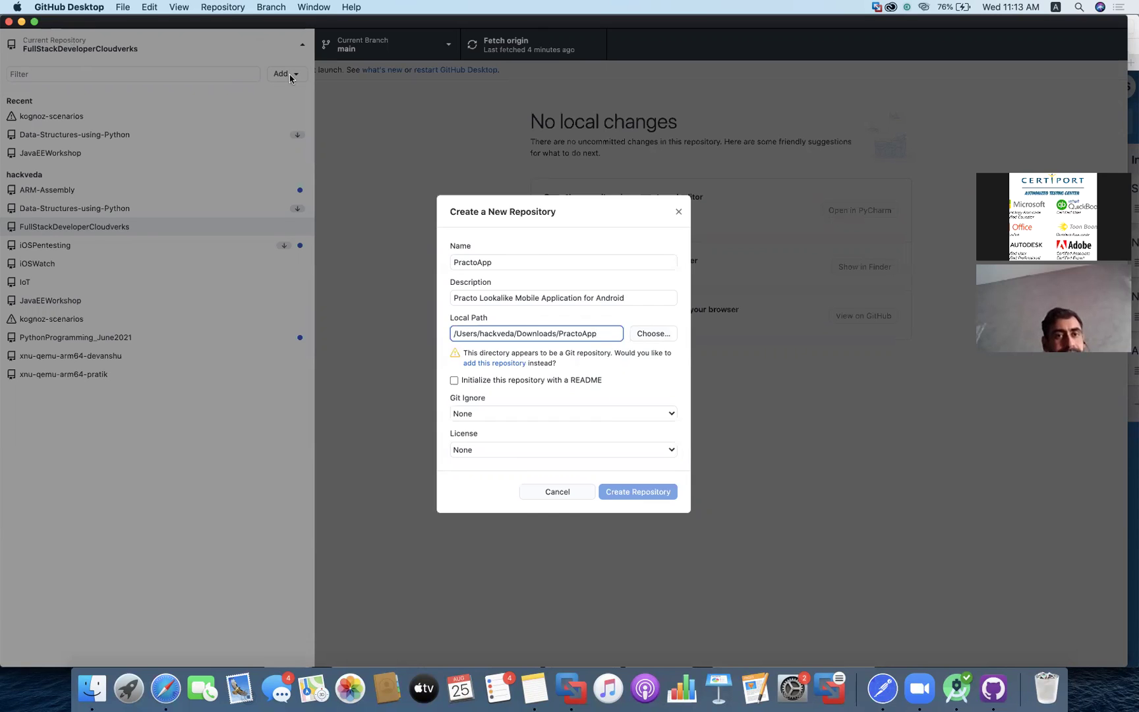
- Set the new repository to initialize with a README and review the Git Ignore and License choices, keeping both at None
click(454, 381)
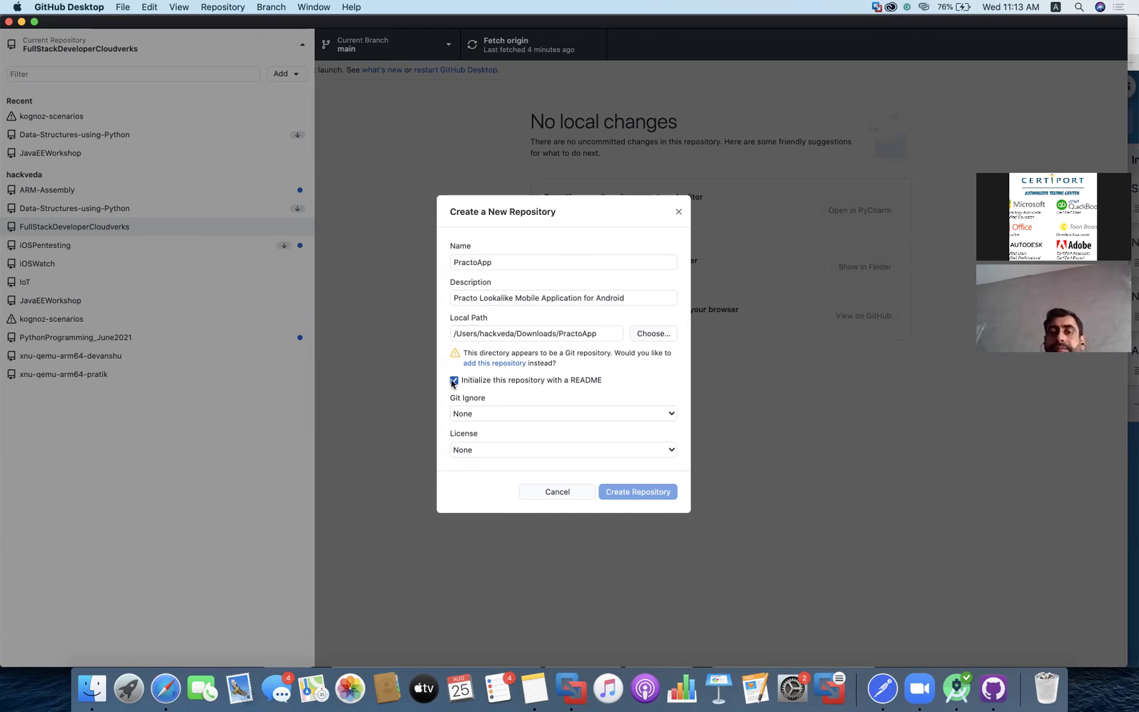
click(522, 414)
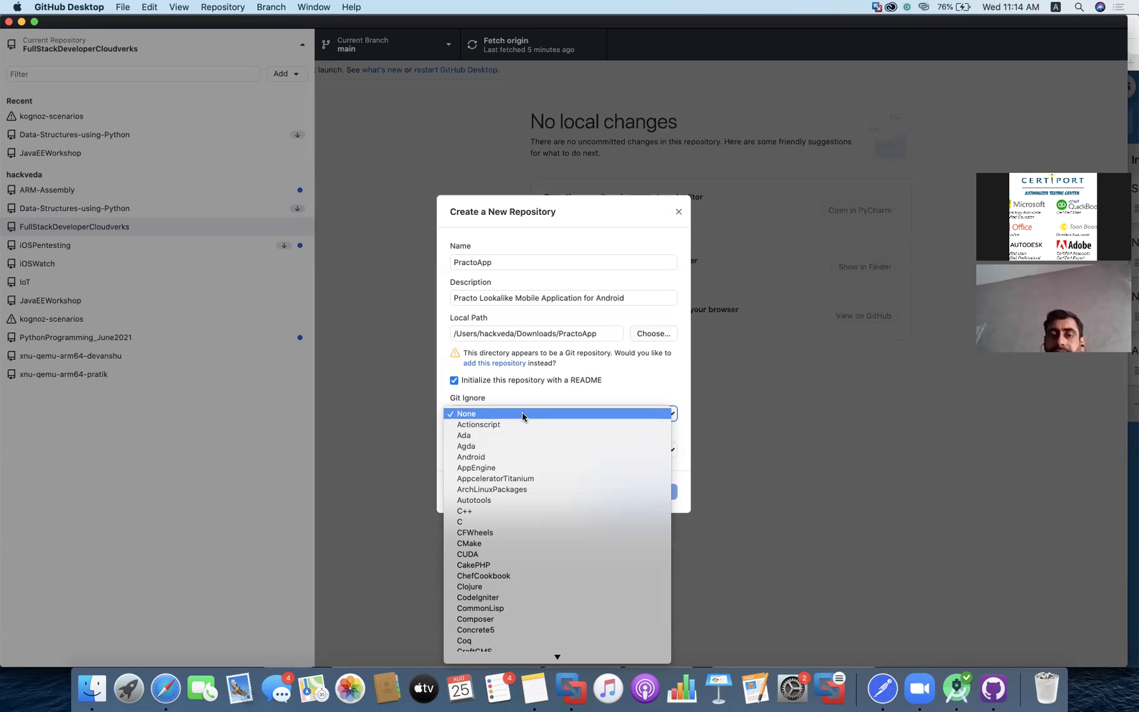
click(544, 393)
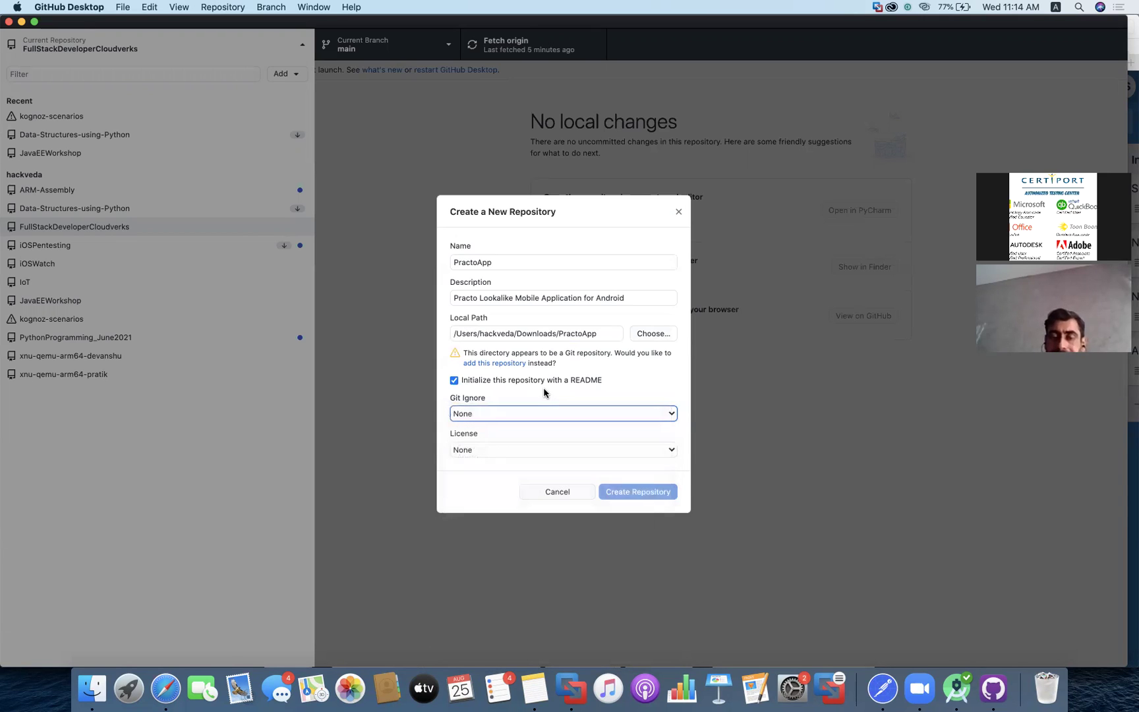
click(524, 450)
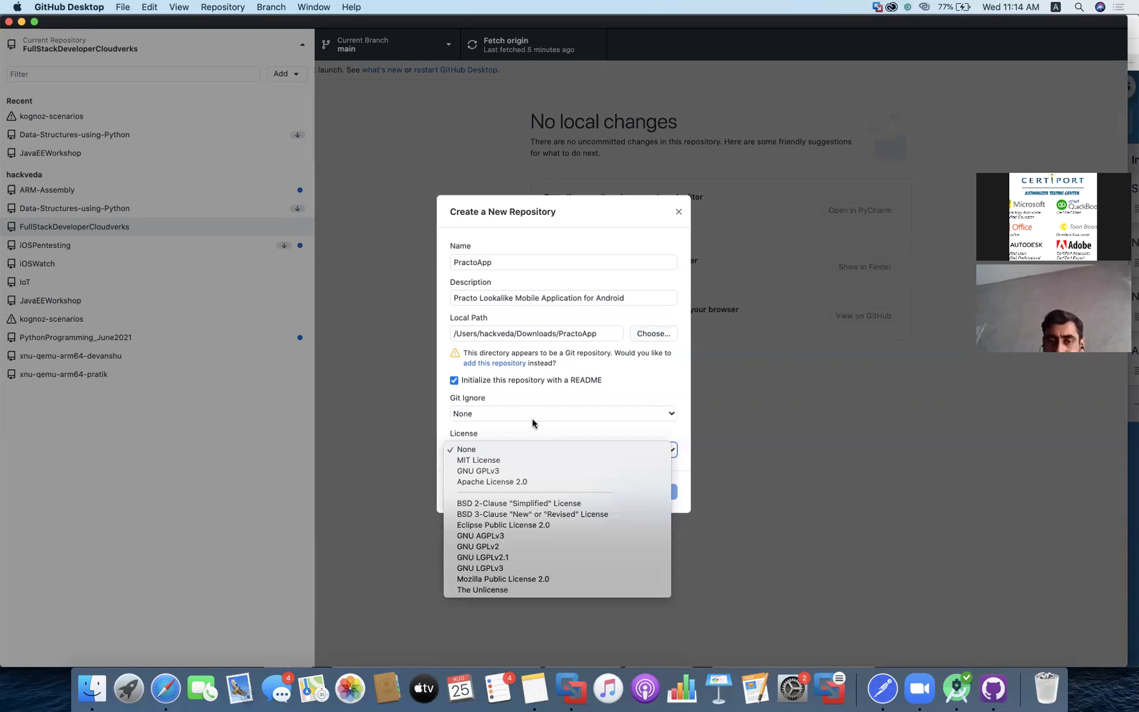
click(529, 436)
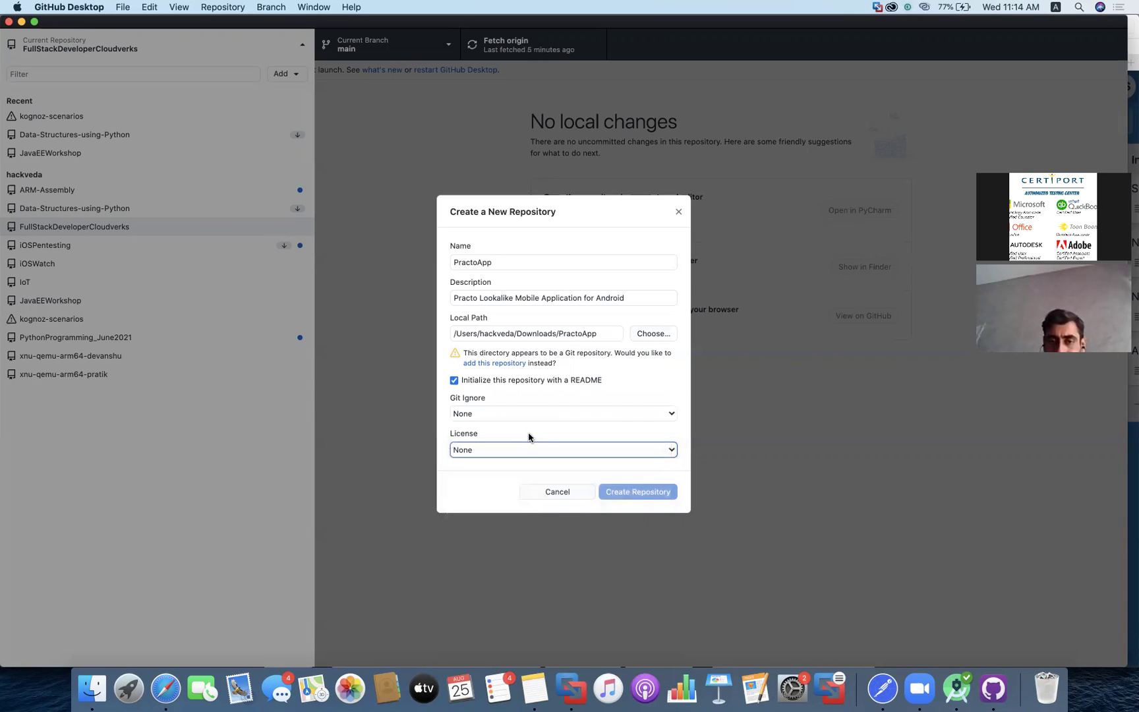
click(613, 475)
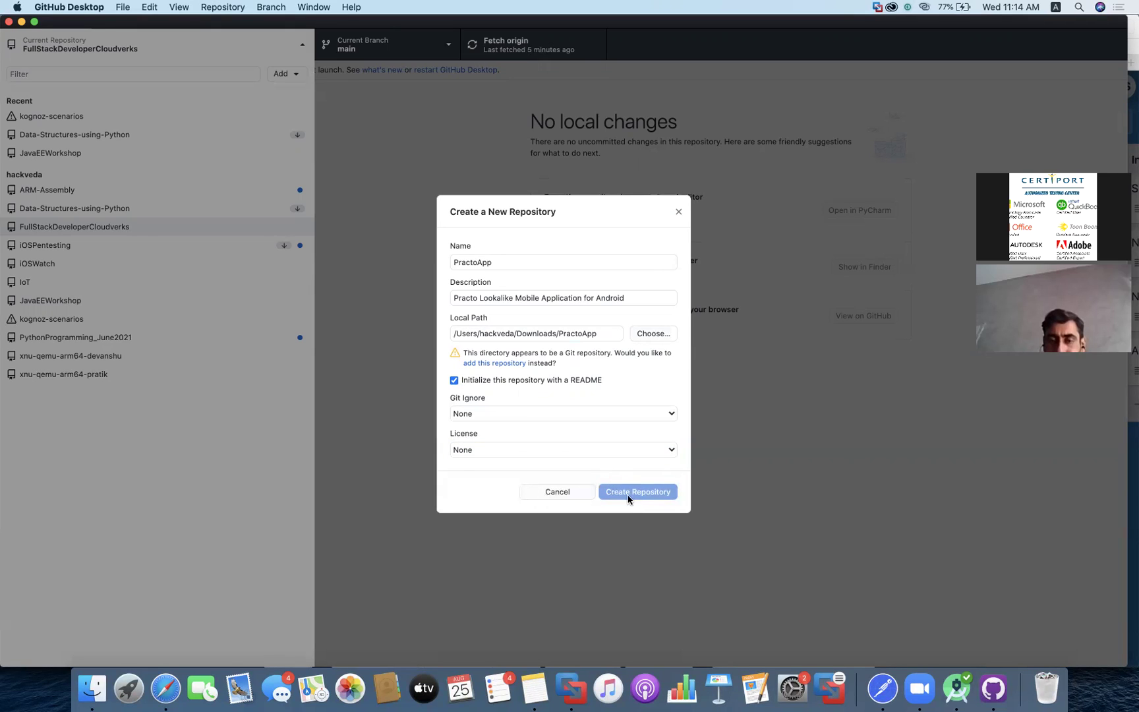
- Try to add the existing /Users/hackveda/Downloads/PractoApp folder as a local repository instead of creating a new one
click(503, 267)
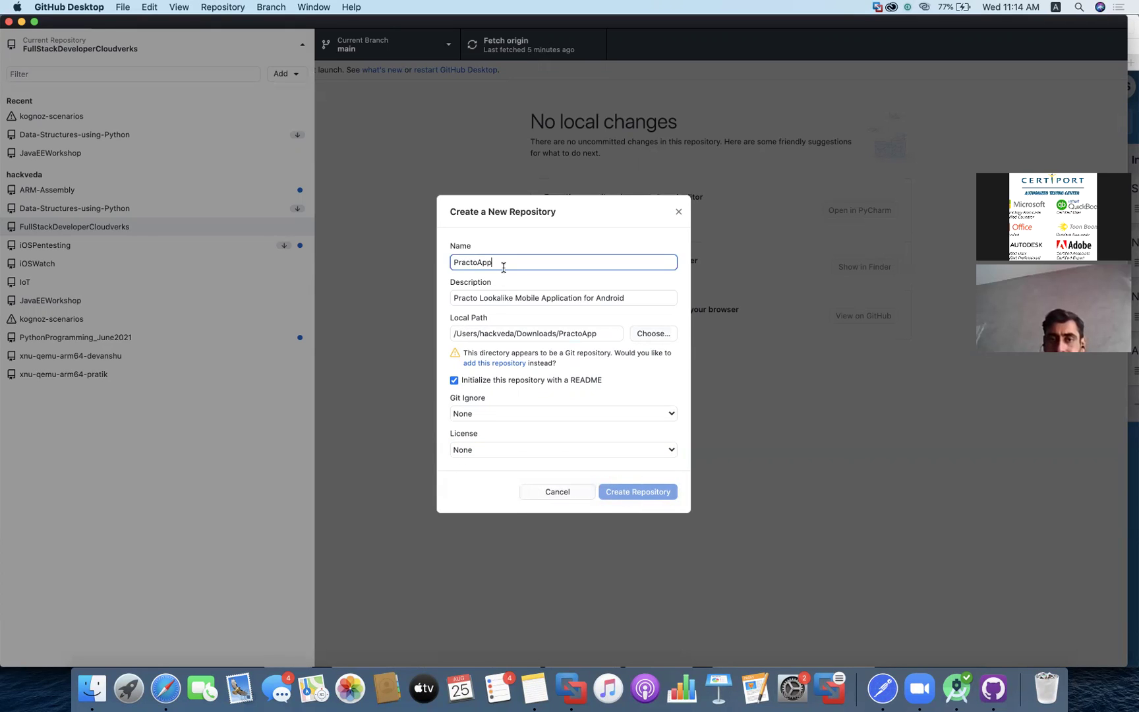
click(508, 364)
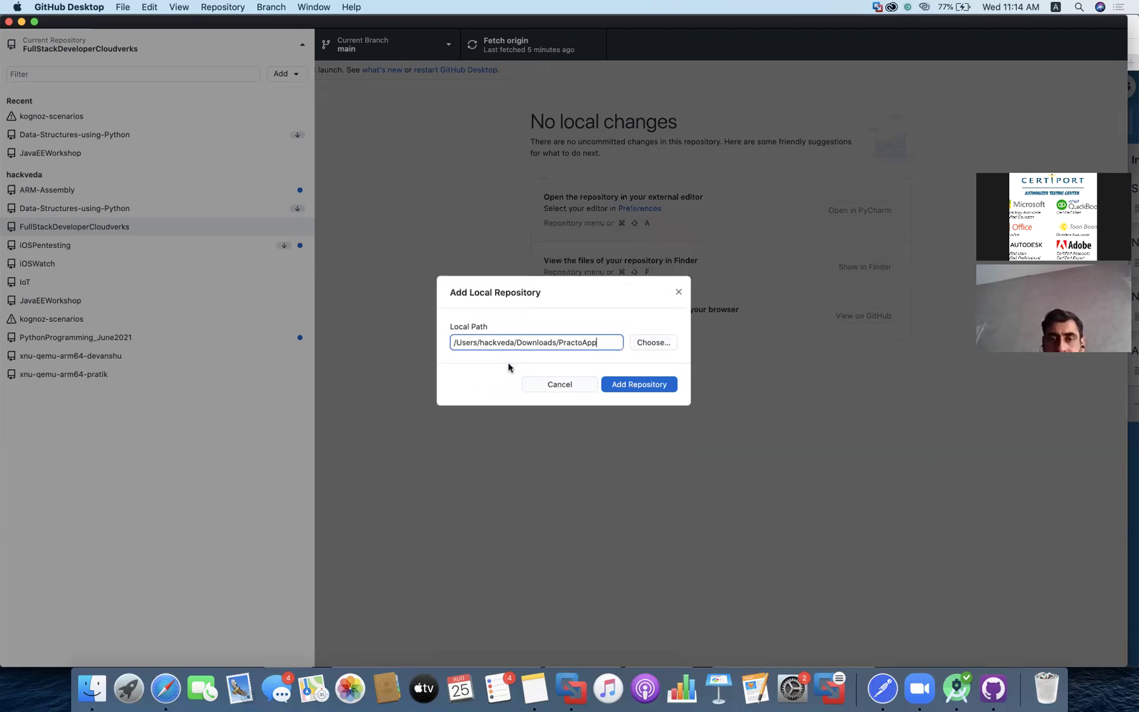
click(630, 386)
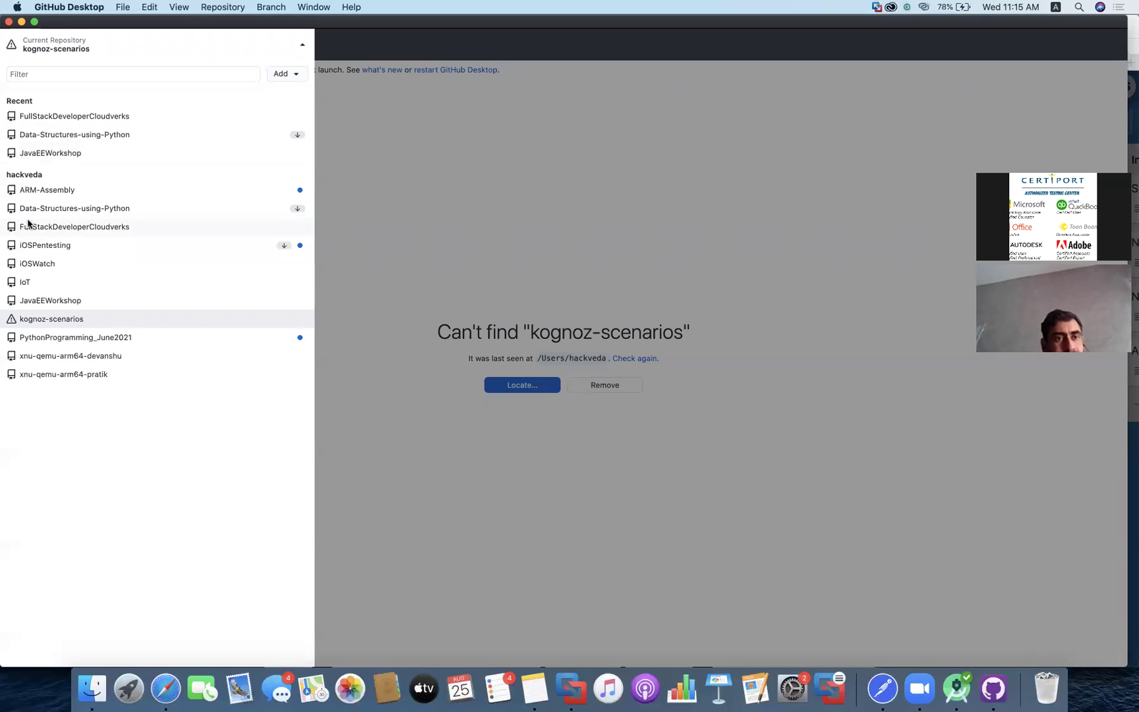
- Look for the PractoApp repository by filtering the repository list with "Pra", and clear the filter
click(73, 74)
text(Pra)
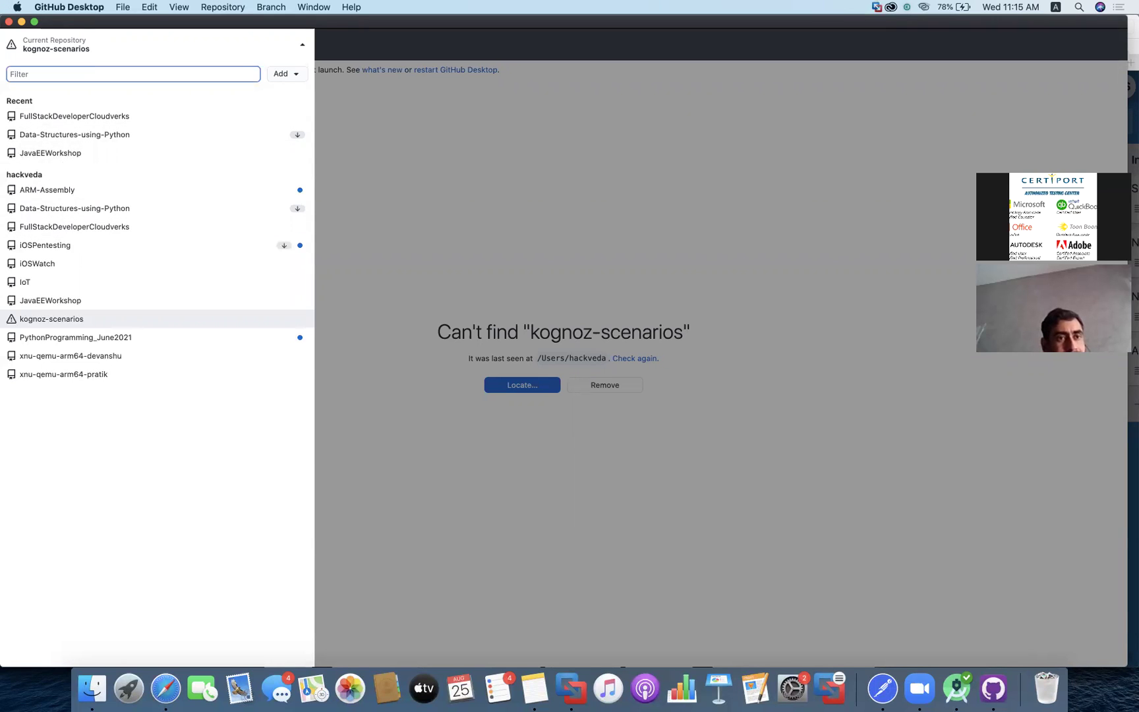
text(d)
key(BackSpace)
key(BackSpace)
key(BackSpace)
key(BackSpace)
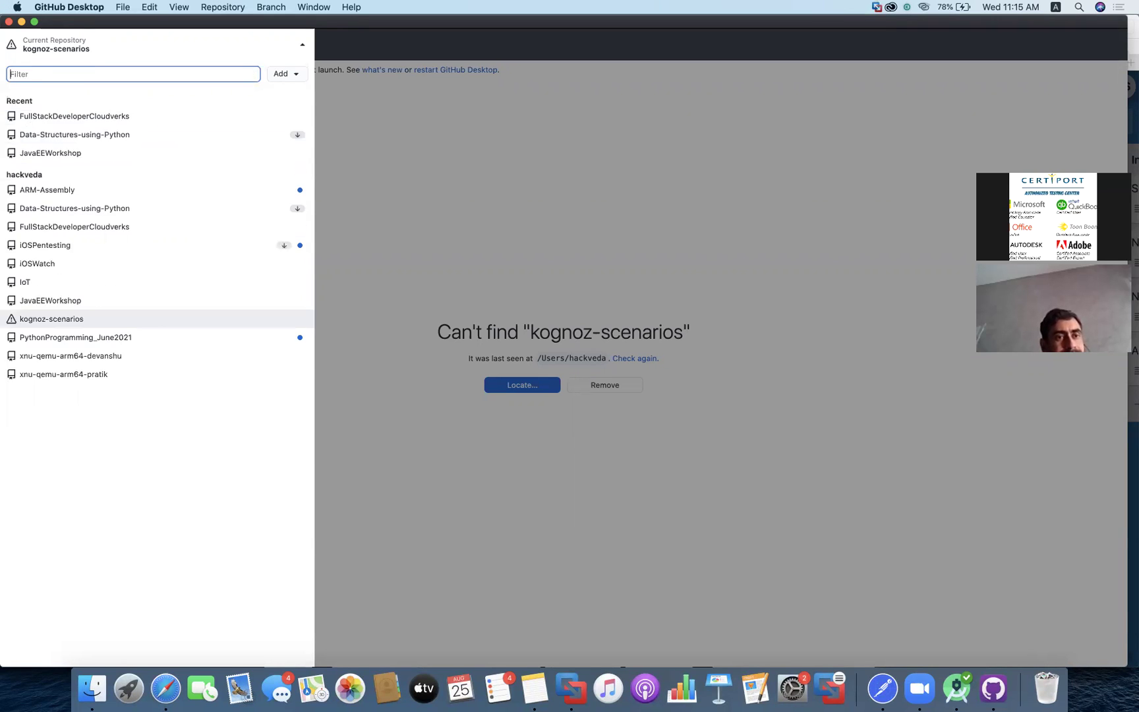
- Try again to add an existing local repository, choosing the PractoApp folder in Downloads as its path
click(296, 75)
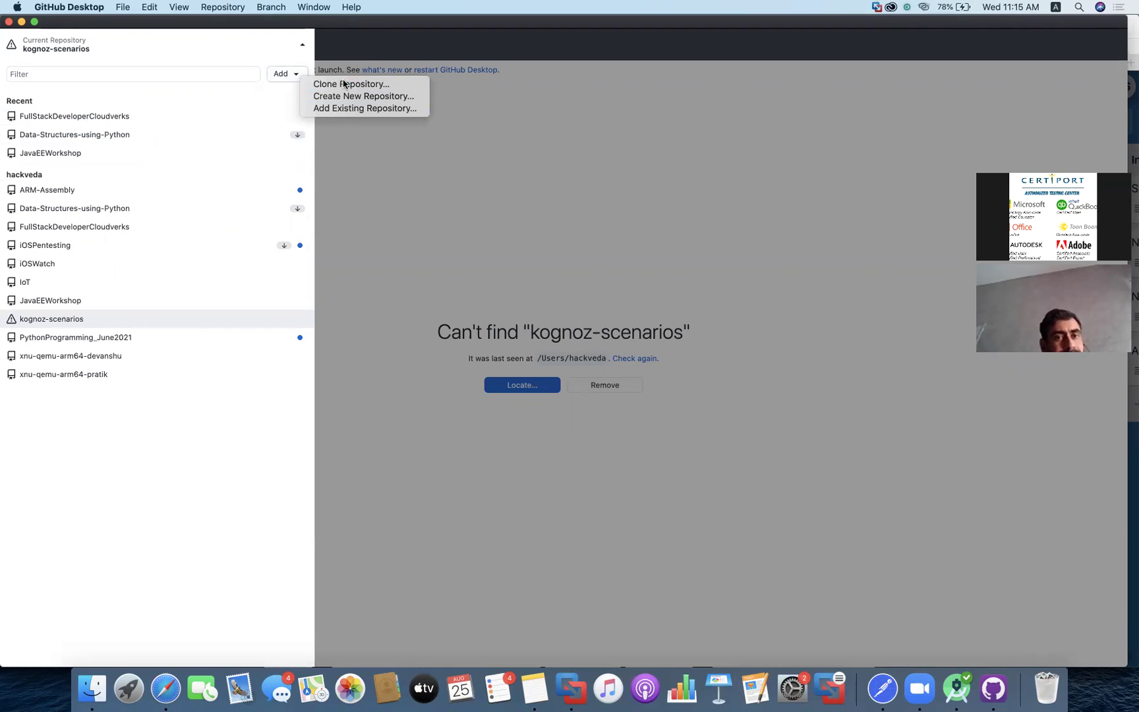
click(347, 110)
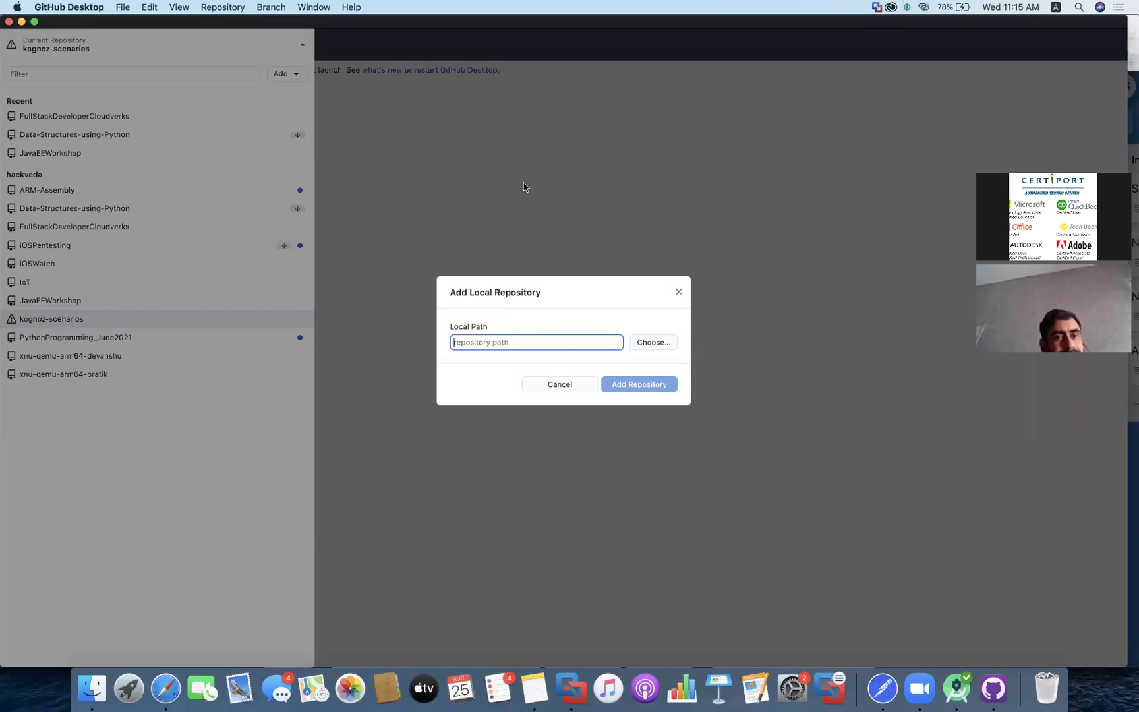
click(652, 342)
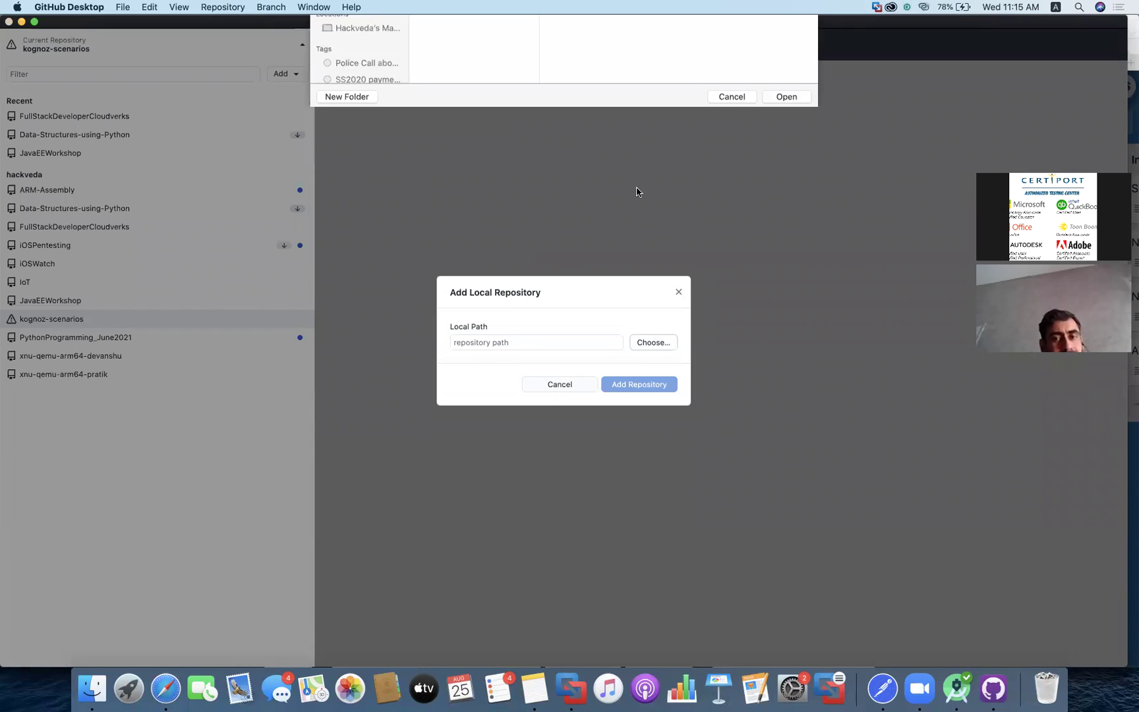
click(344, 81)
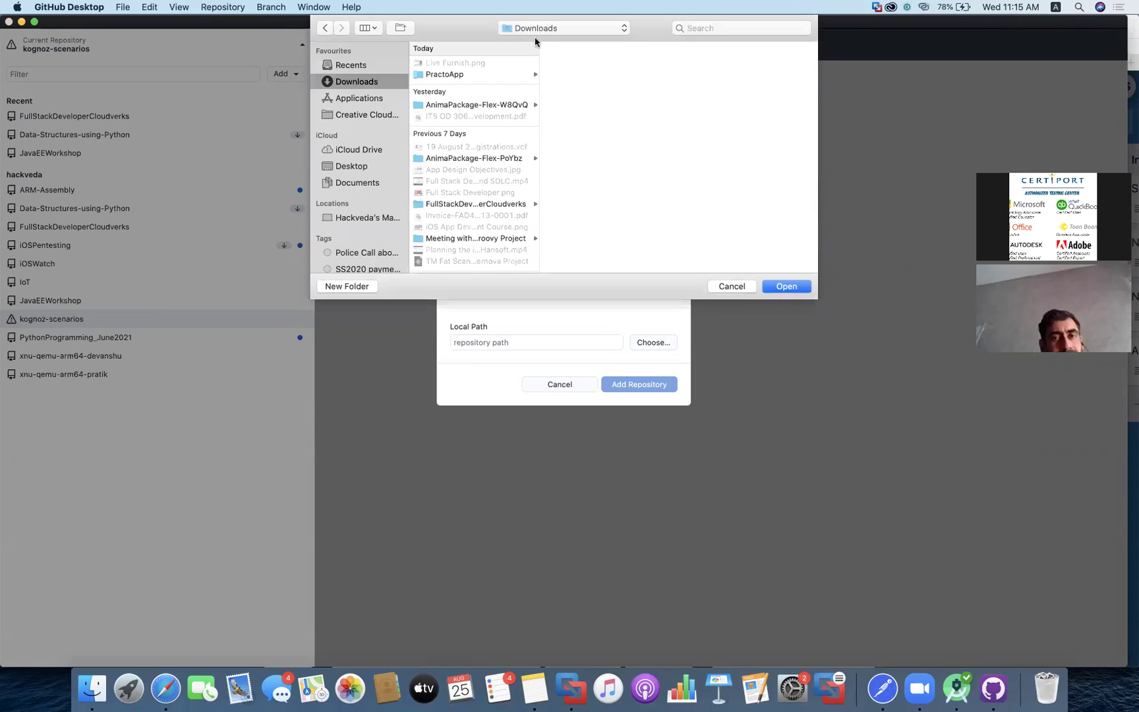
click(456, 75)
click(779, 288)
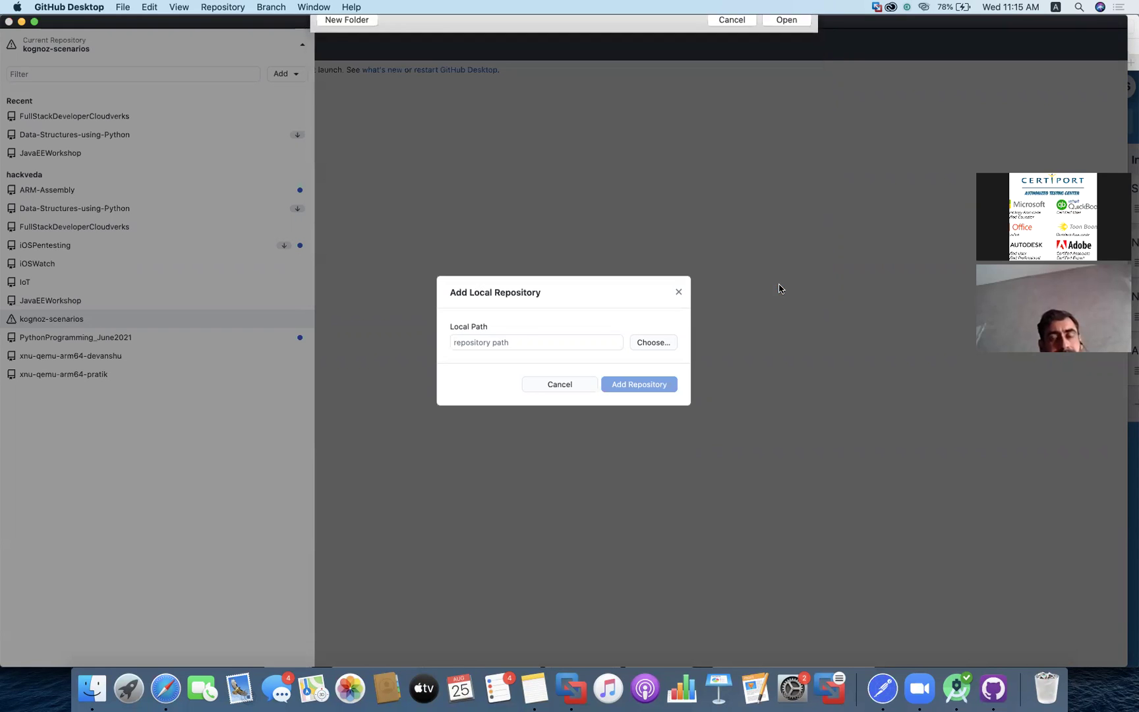
click(636, 388)
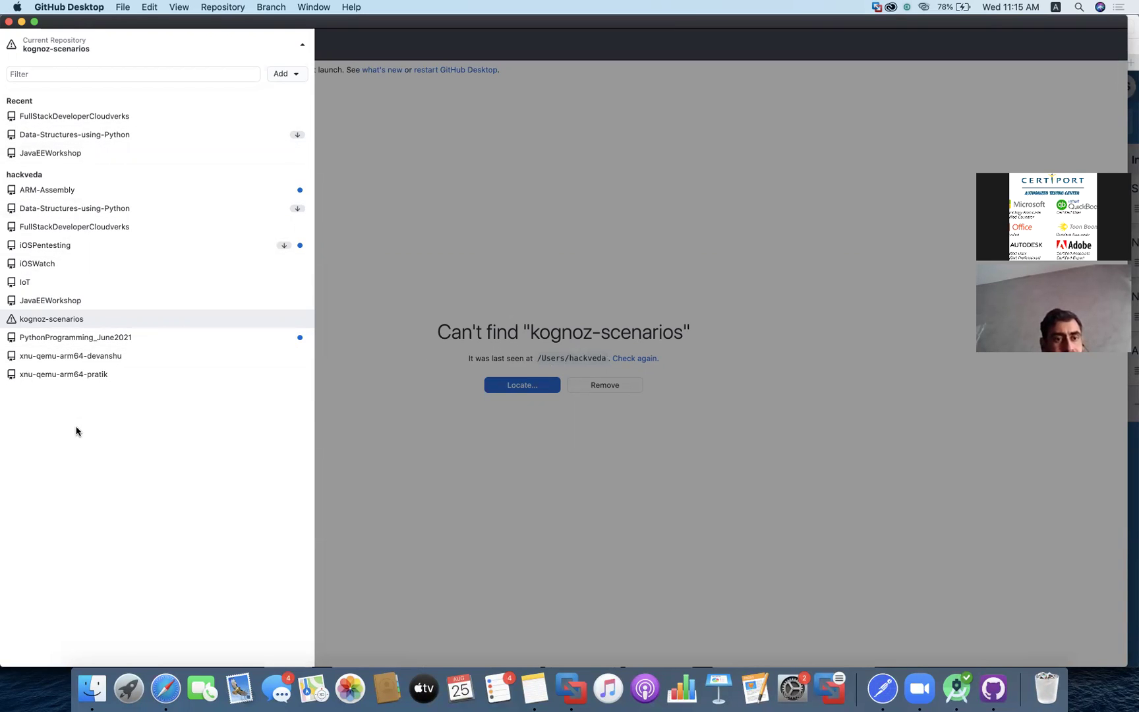
click(198, 49)
click(80, 47)
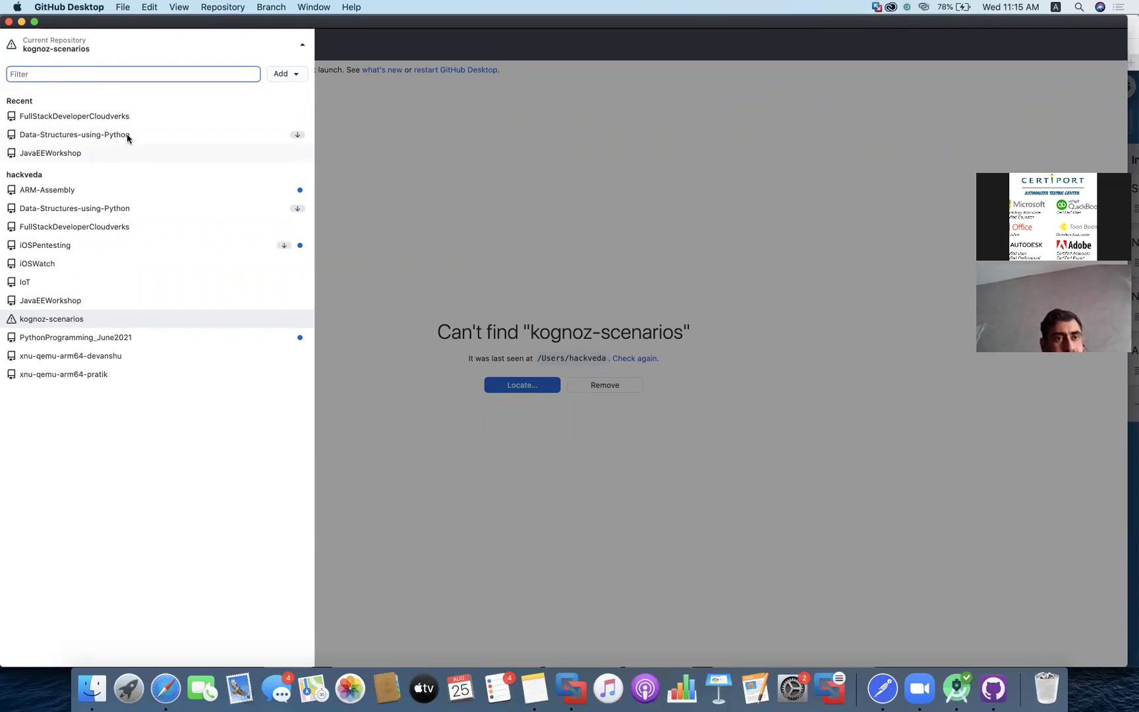
click(294, 74)
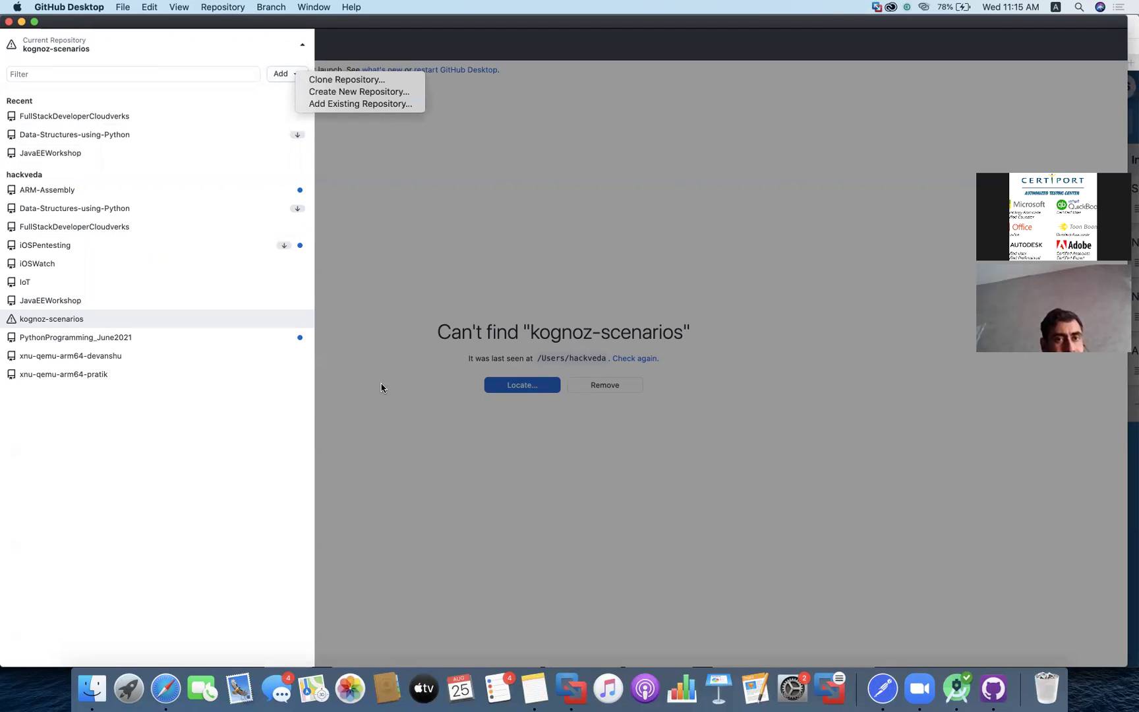
click(440, 464)
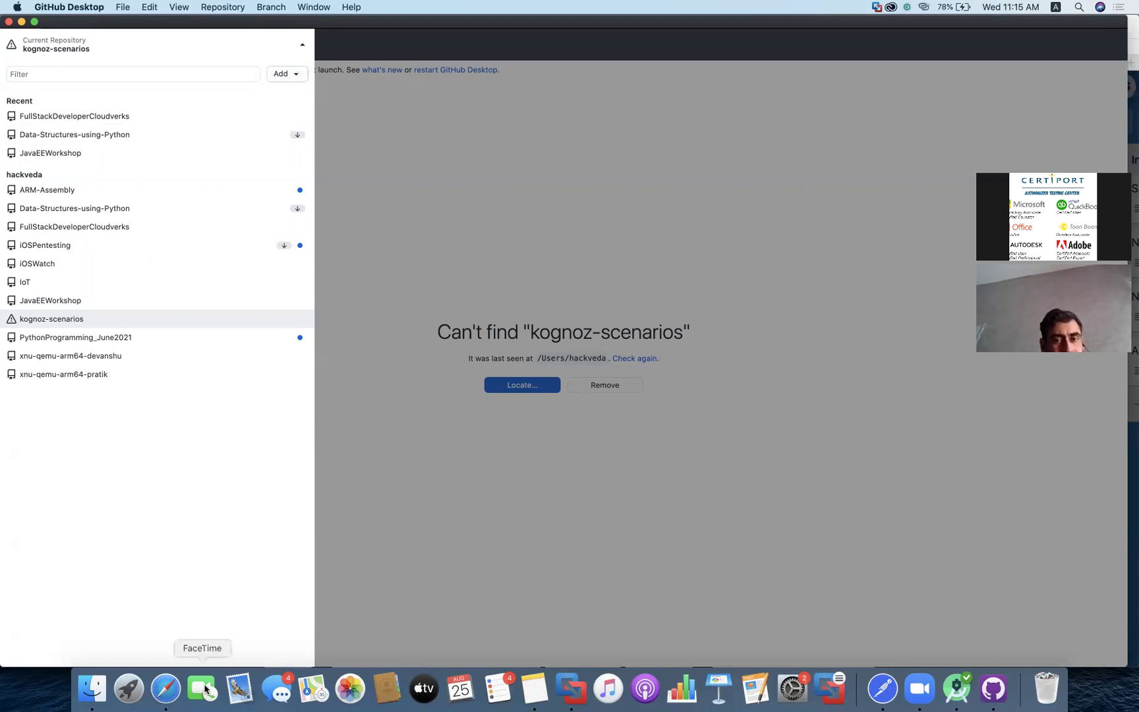
- Switch to Safari and open github.com in place of the GitHub Desktop download page
click(166, 688)
click(914, 61)
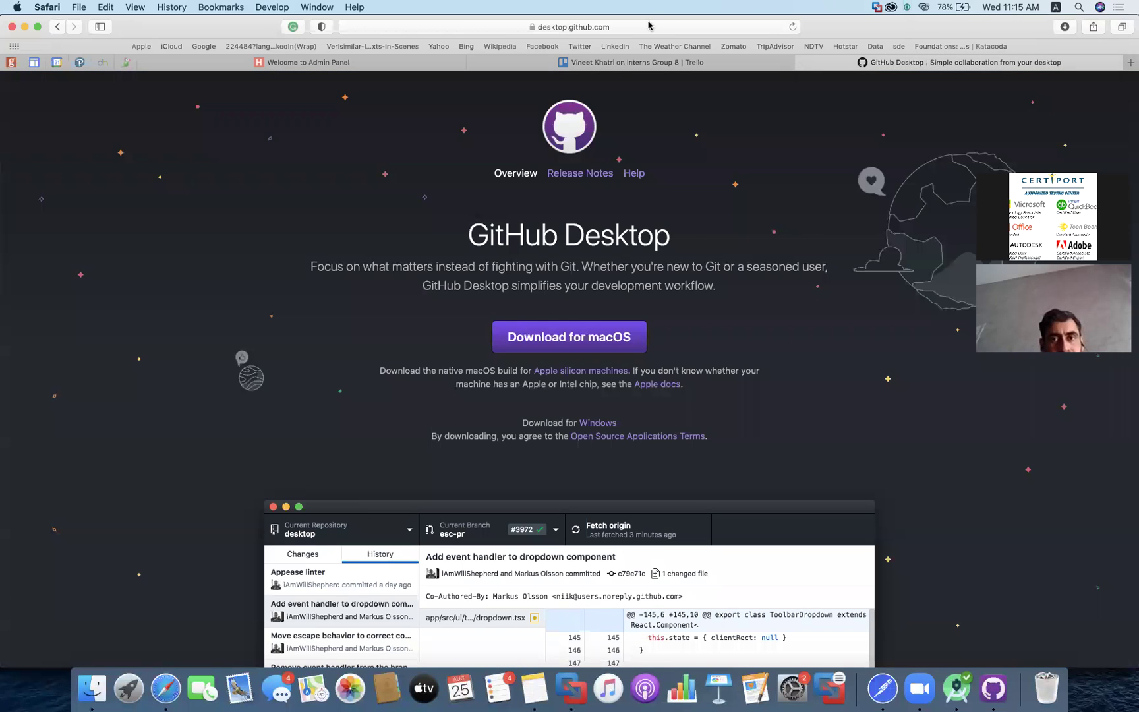
click(649, 27)
text(github.com)
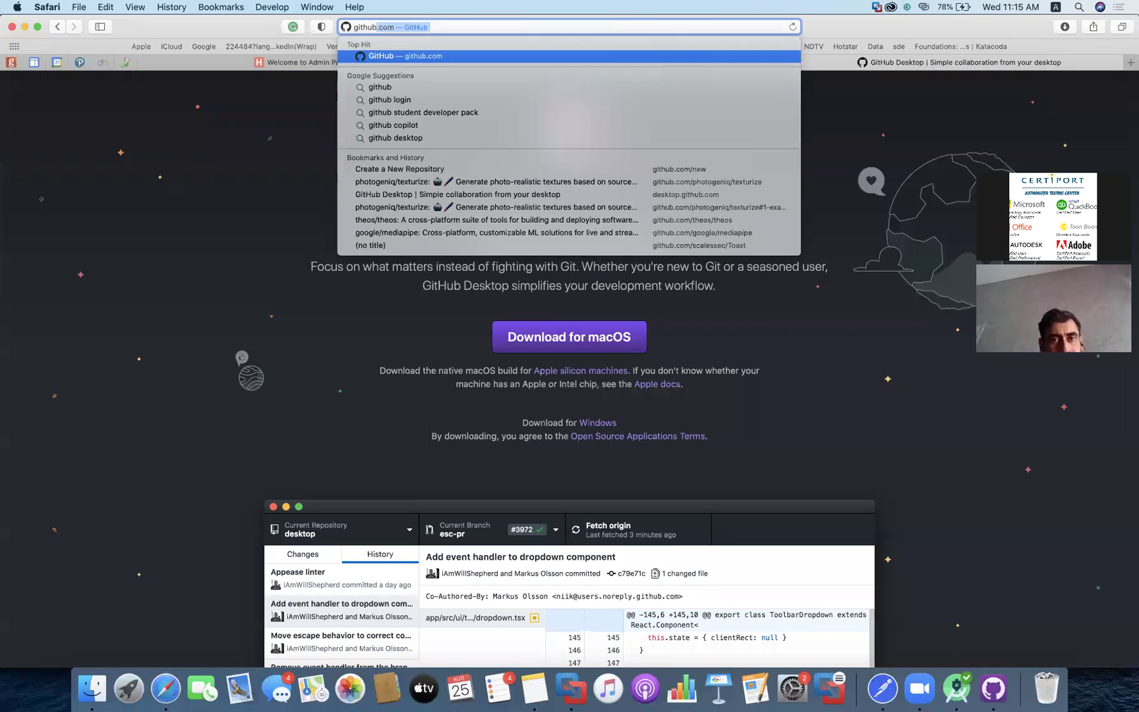
key(Return)
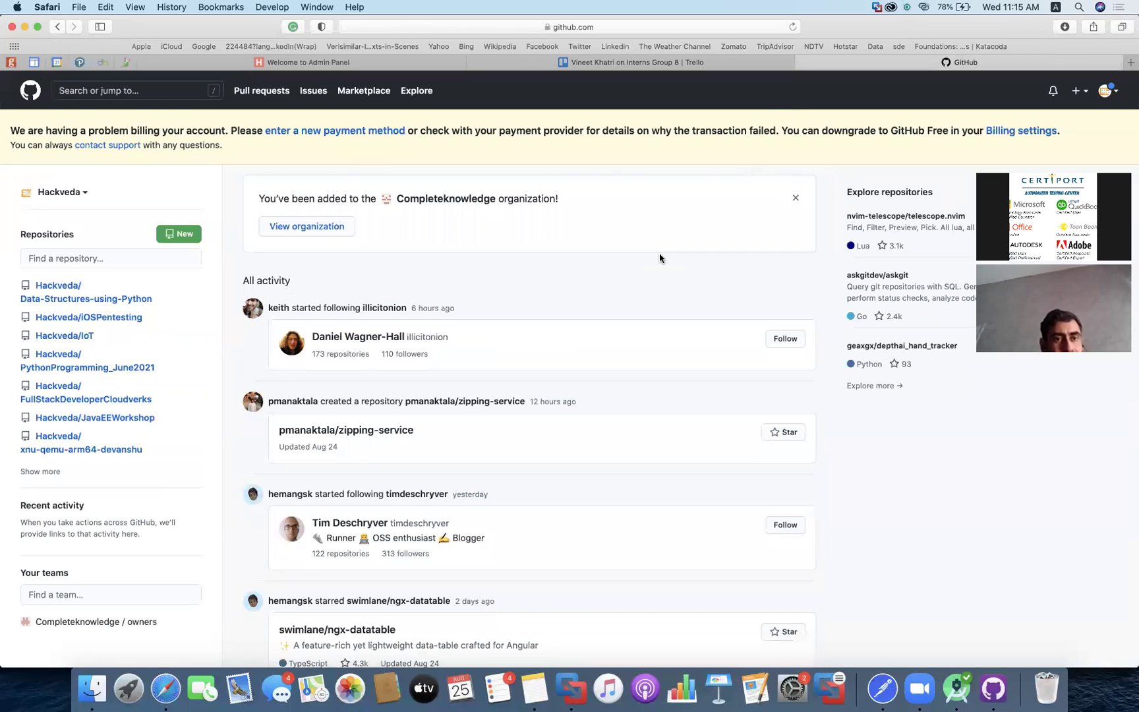
- Add the checklist item "Create a Github Account and Install Github Desktop for Project Version Control" to the open Trello card
click(577, 63)
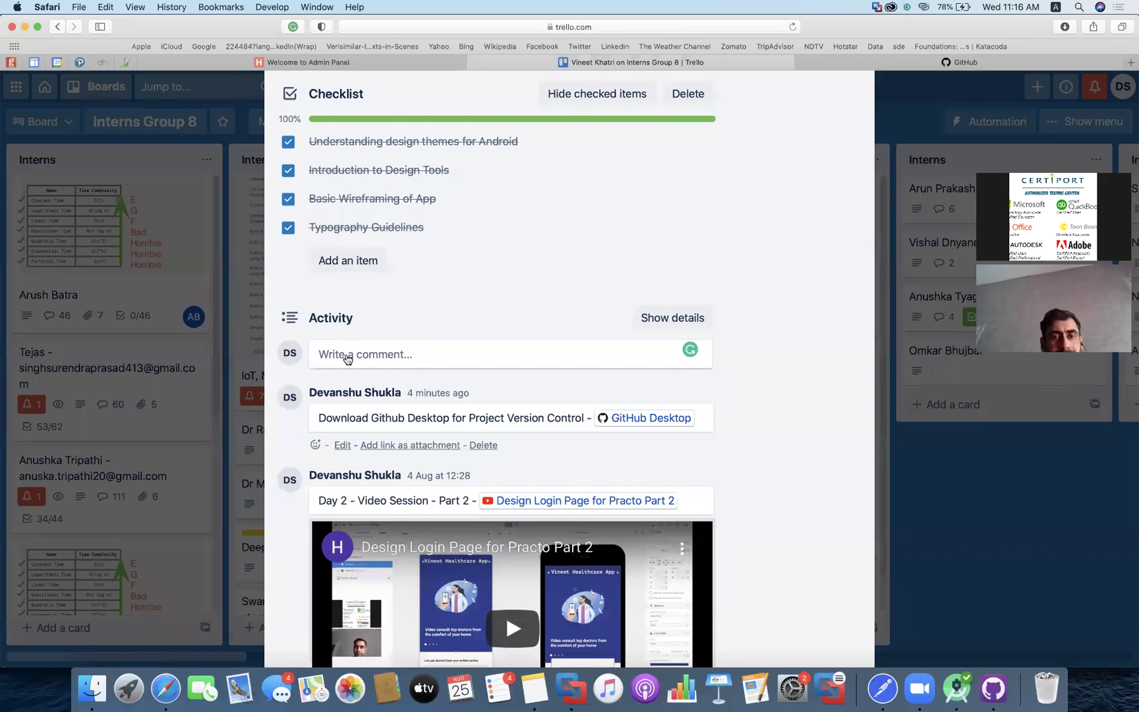
click(346, 355)
text(Create)
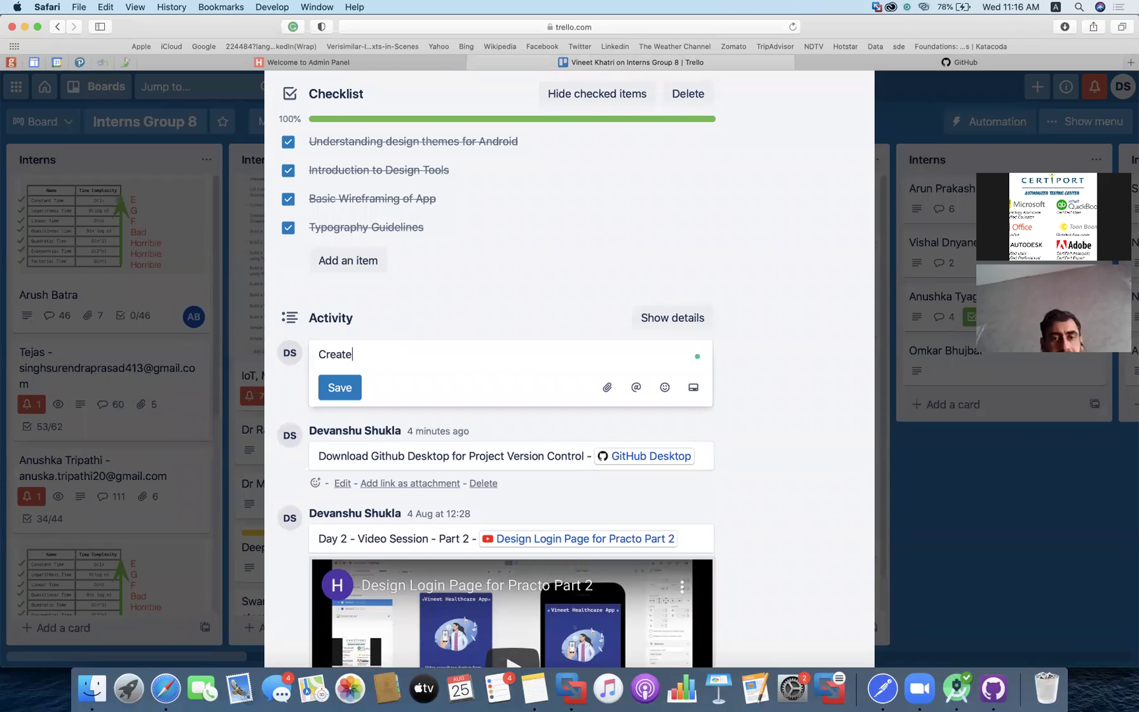
click(348, 263)
text(Create a Github Account and )
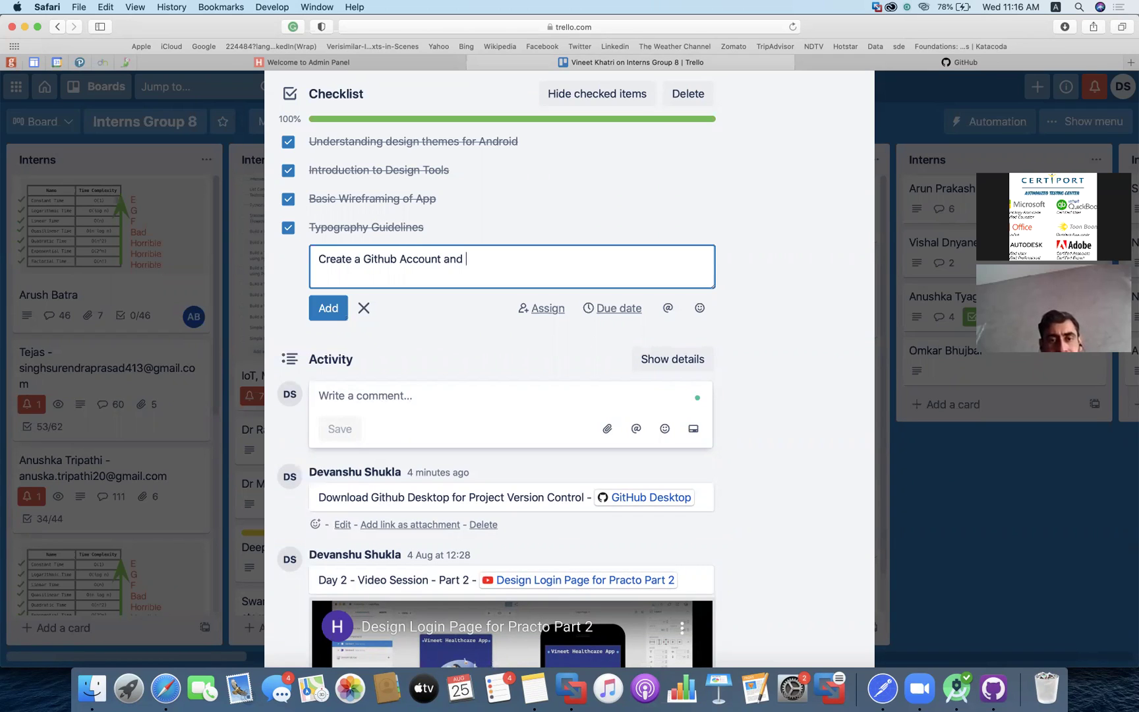
text(Install)
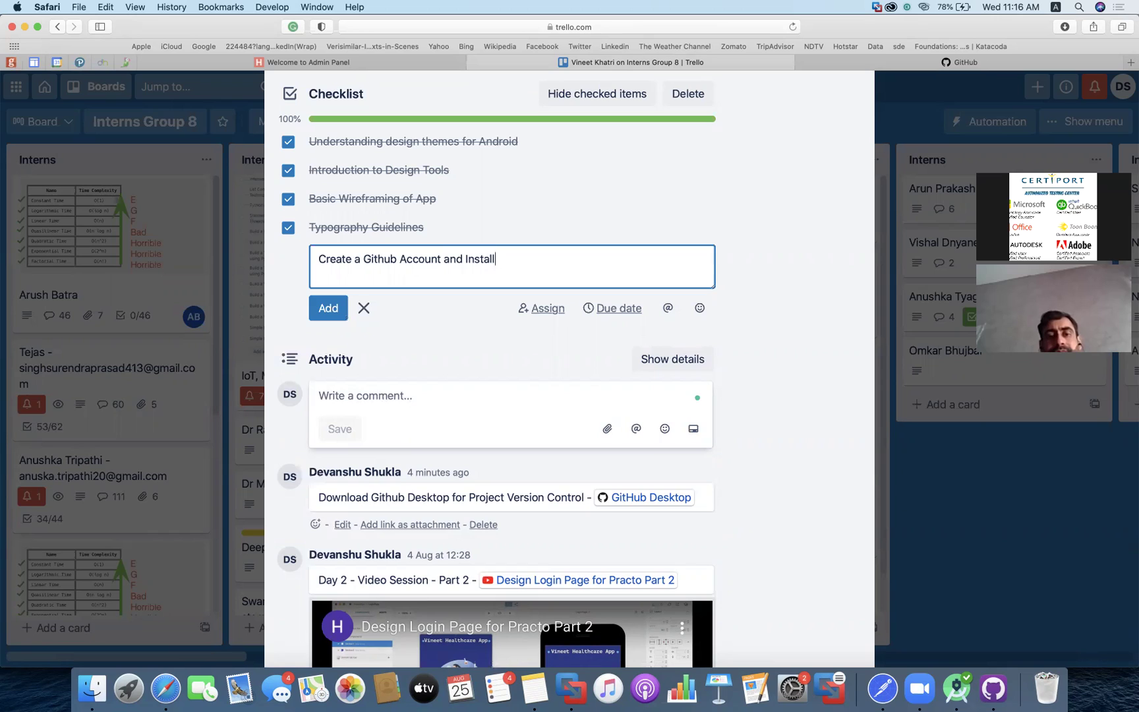
text( Github De)
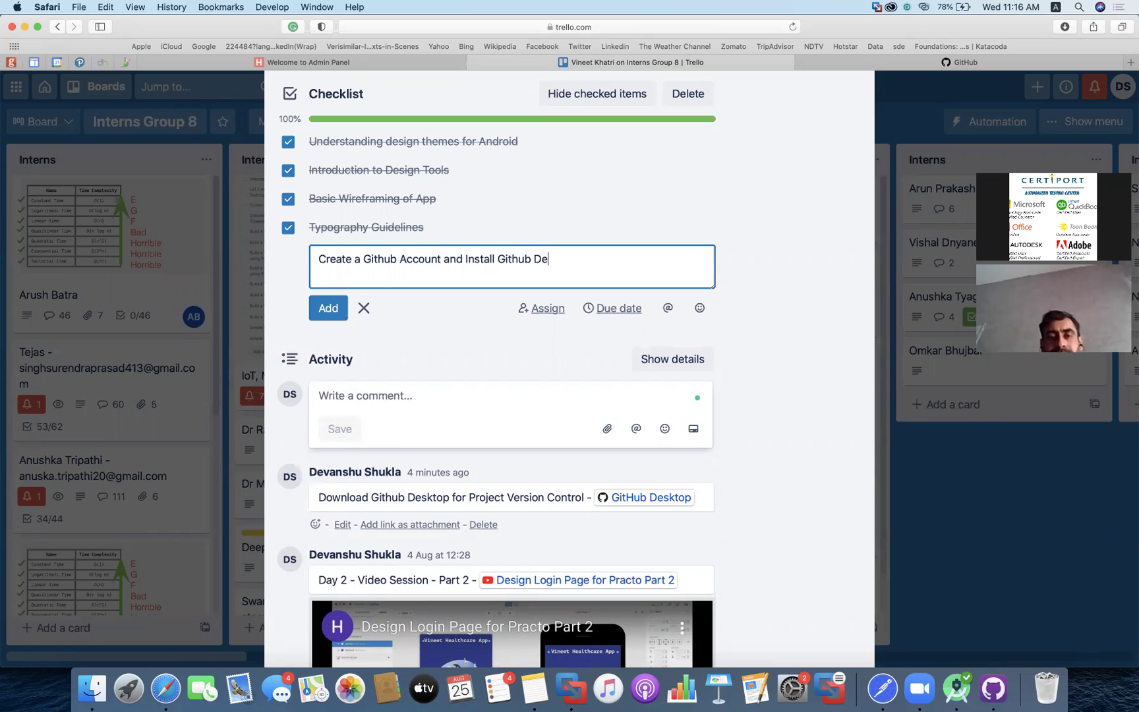
text(sktop for Proje)
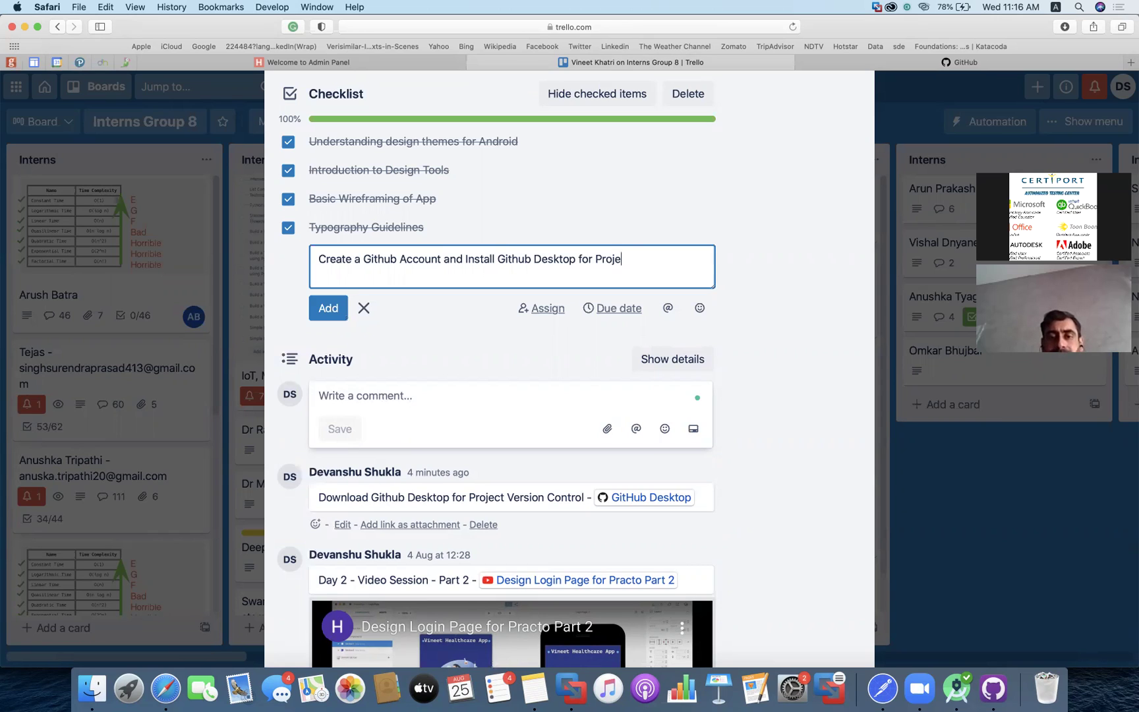
text(ct Version Control)
key(Return)
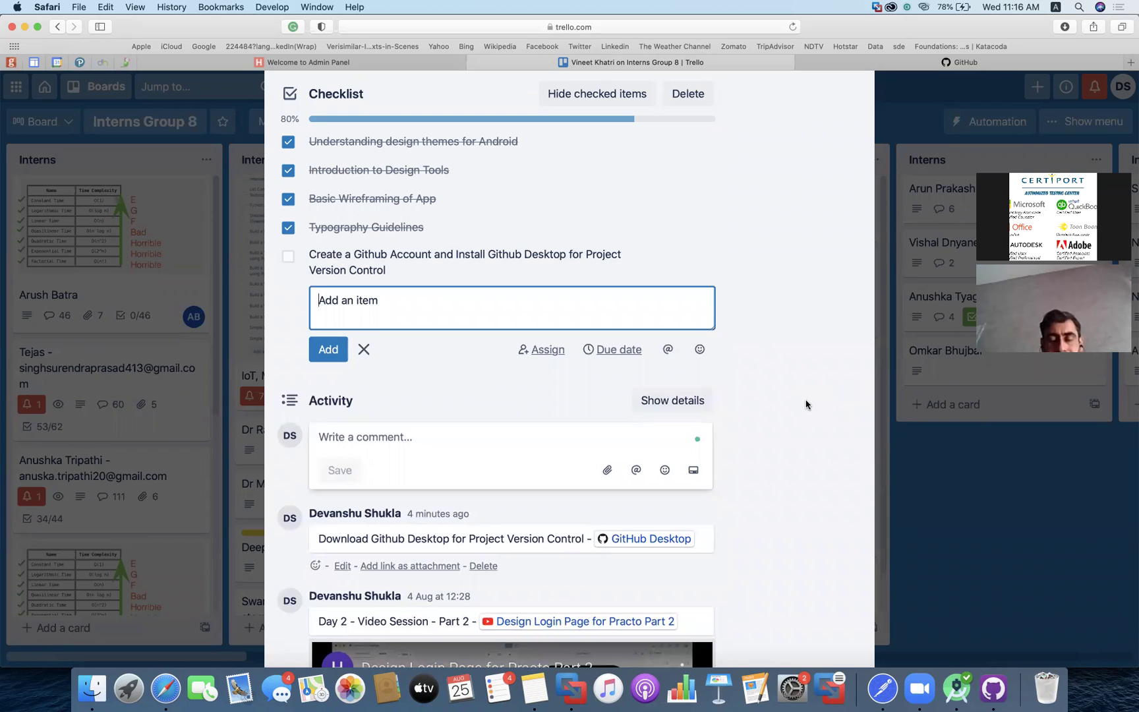
key(Escape)
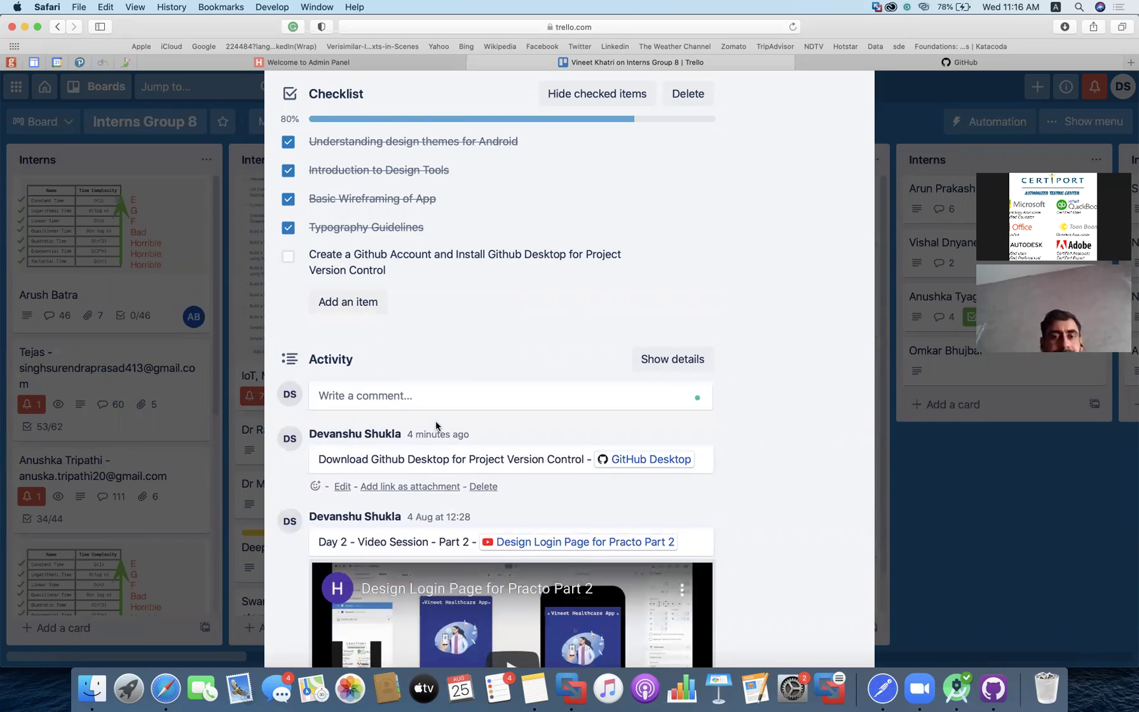
- Start a new repository on GitHub under the Hackveda account and name it PractoApp
click(878, 64)
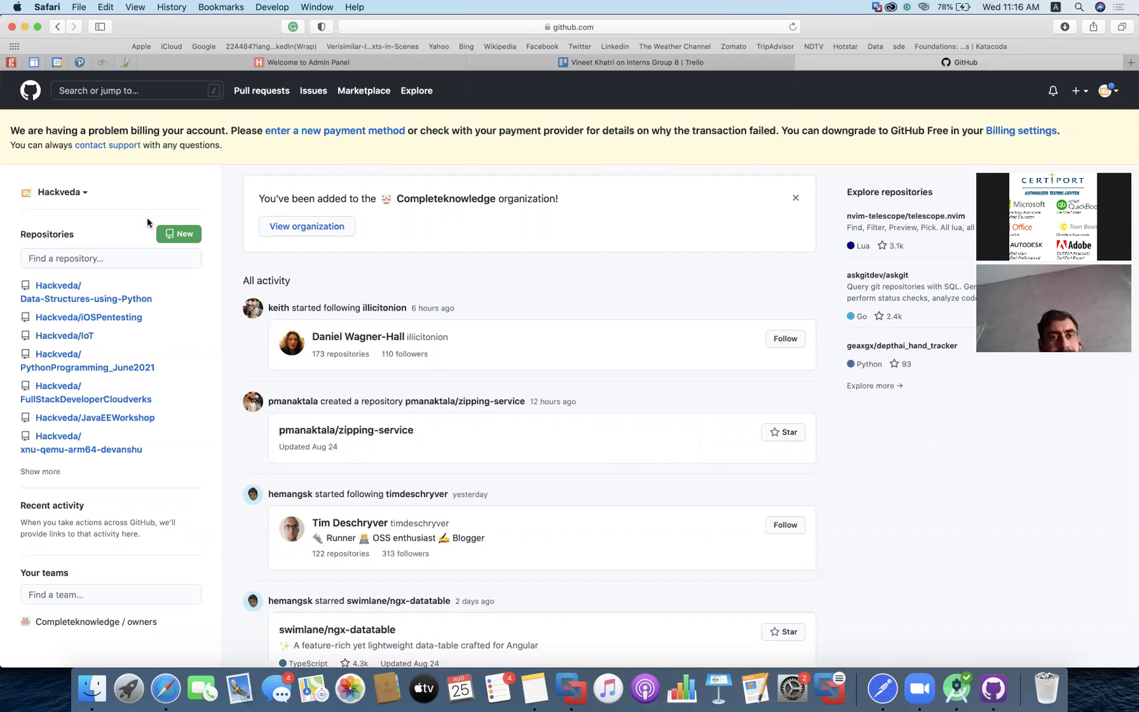
click(181, 236)
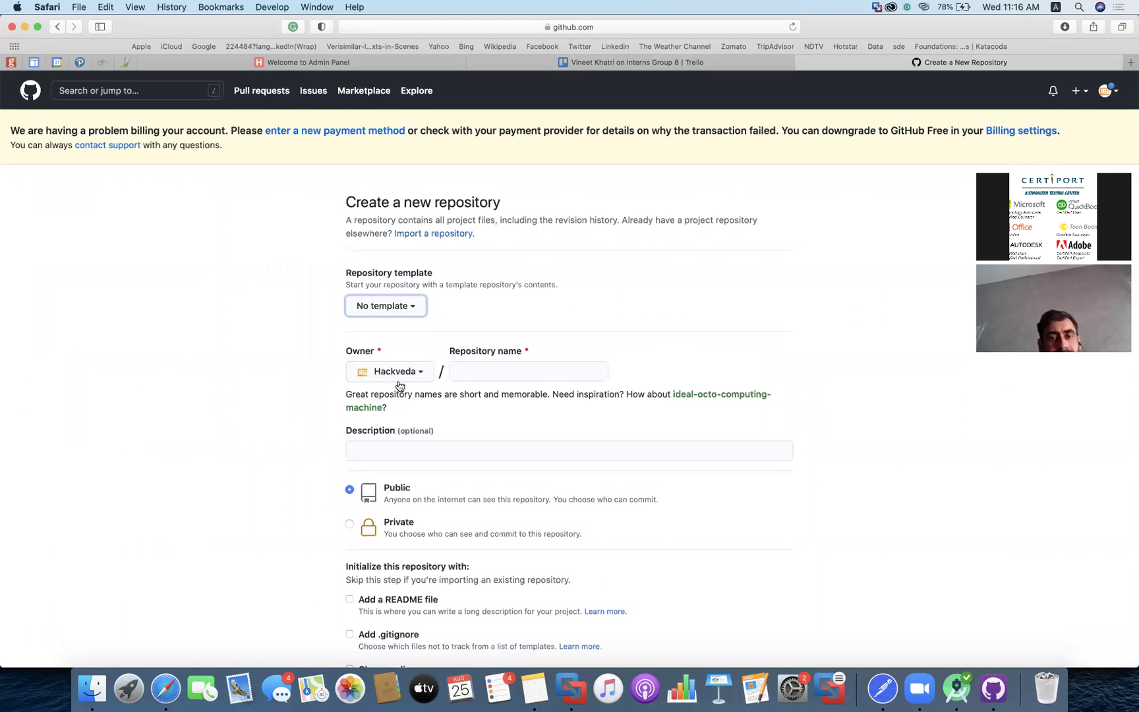
click(476, 370)
text(Pact)
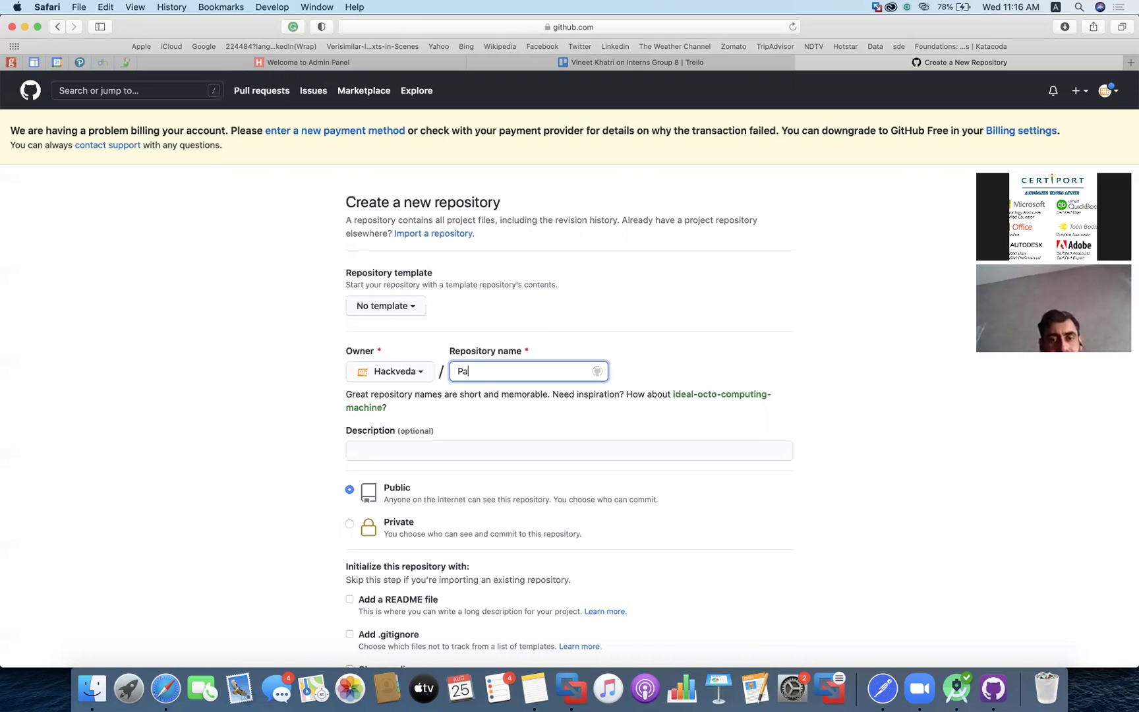
key(BackSpace)
key(BackSpace)
key(BackSpace)
text(ractoApp)
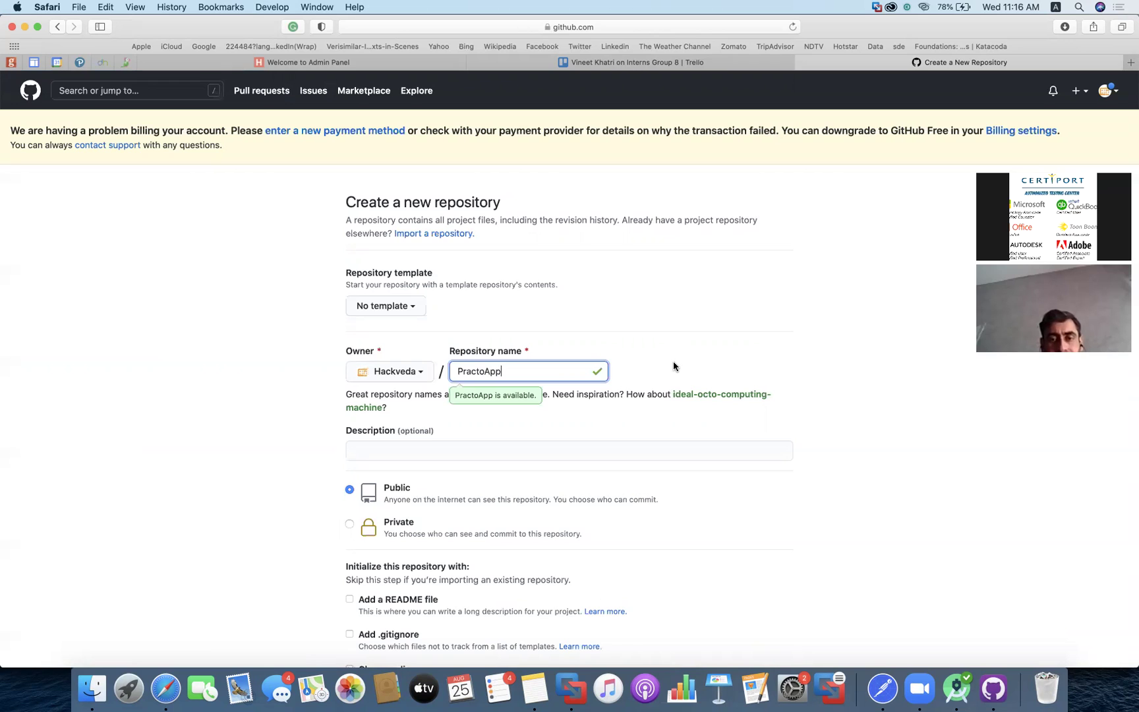
- Enter the repository description "Practo lookalike application for android using Kotlin Programming"
click(673, 366)
scroll(426, 455, down, 1)
click(425, 446)
text(Practo l)
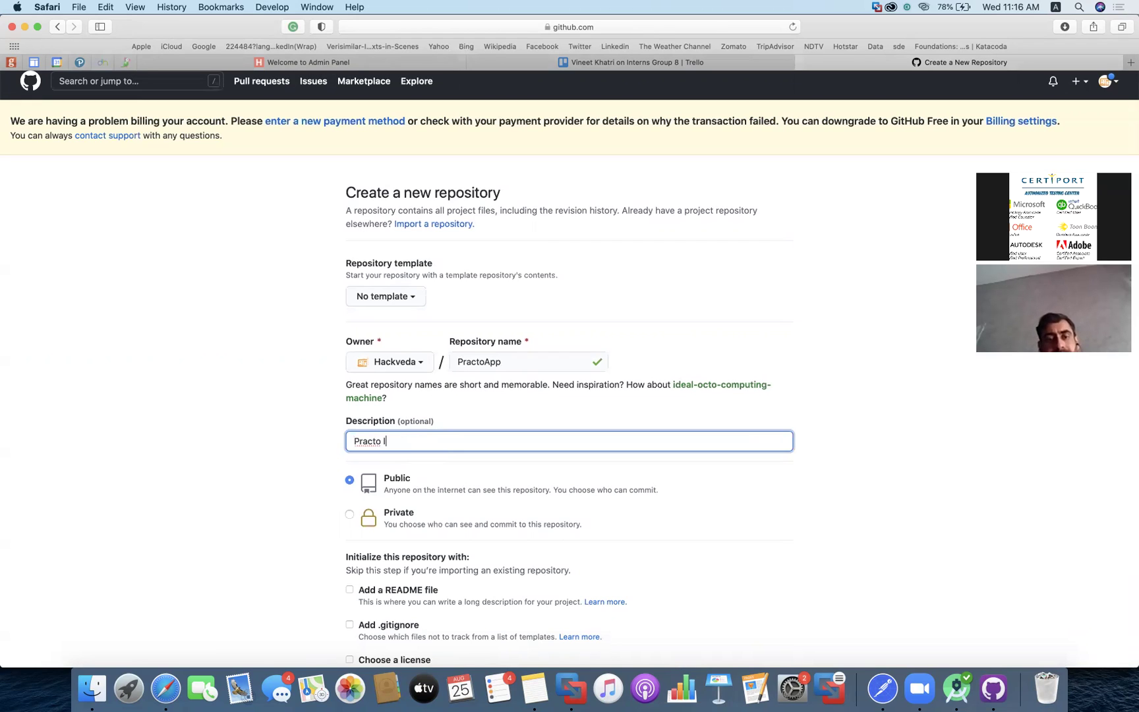
text(ookalike applciati)
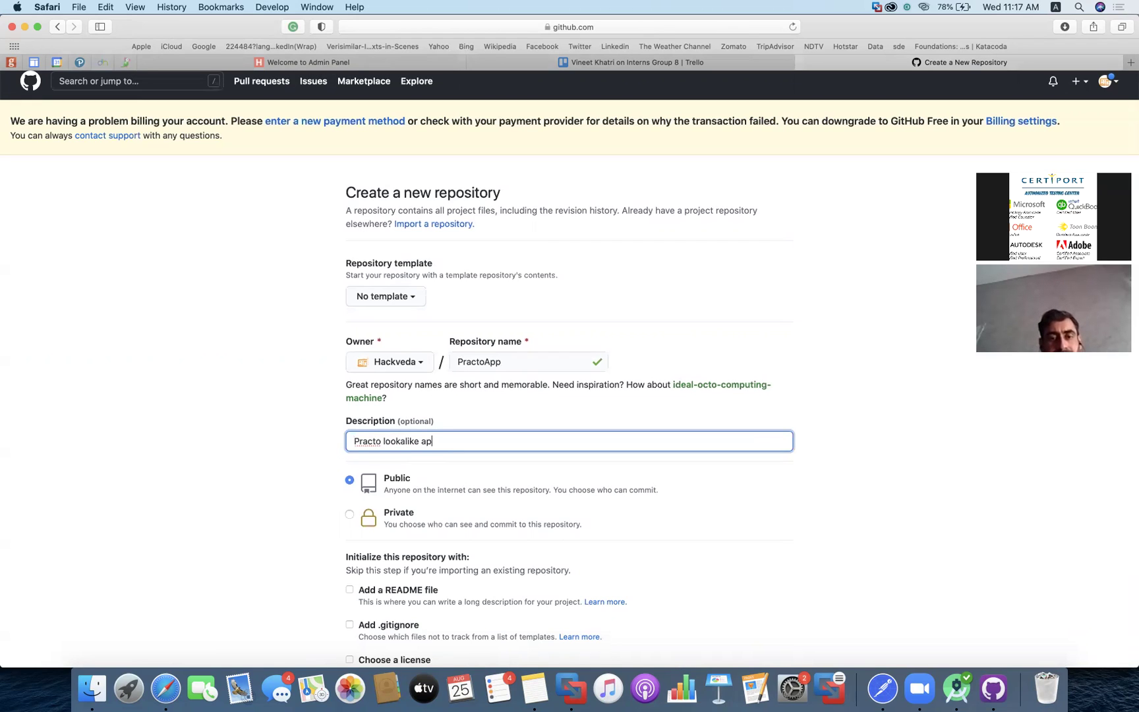
key(BackSpace)
key(BackSpace)
key(BackSpace)
key(BackSpace)
key(BackSpace)
key(BackSpace)
text(lication for )
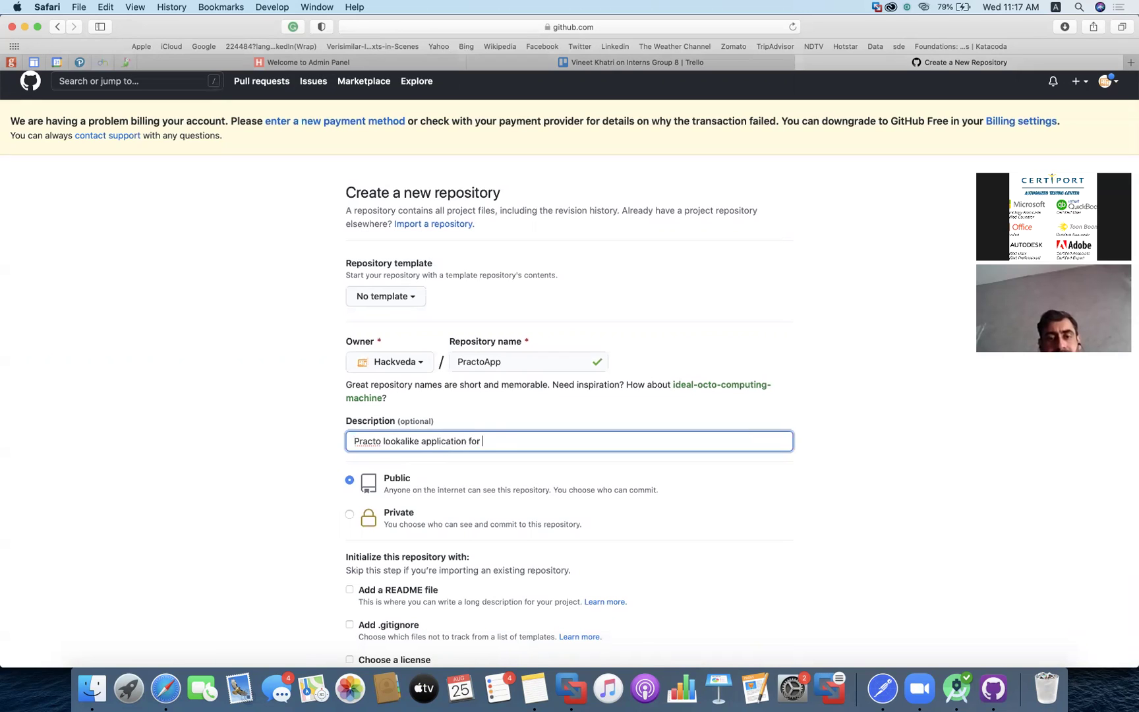
text(androud i)
text(sing Ko)
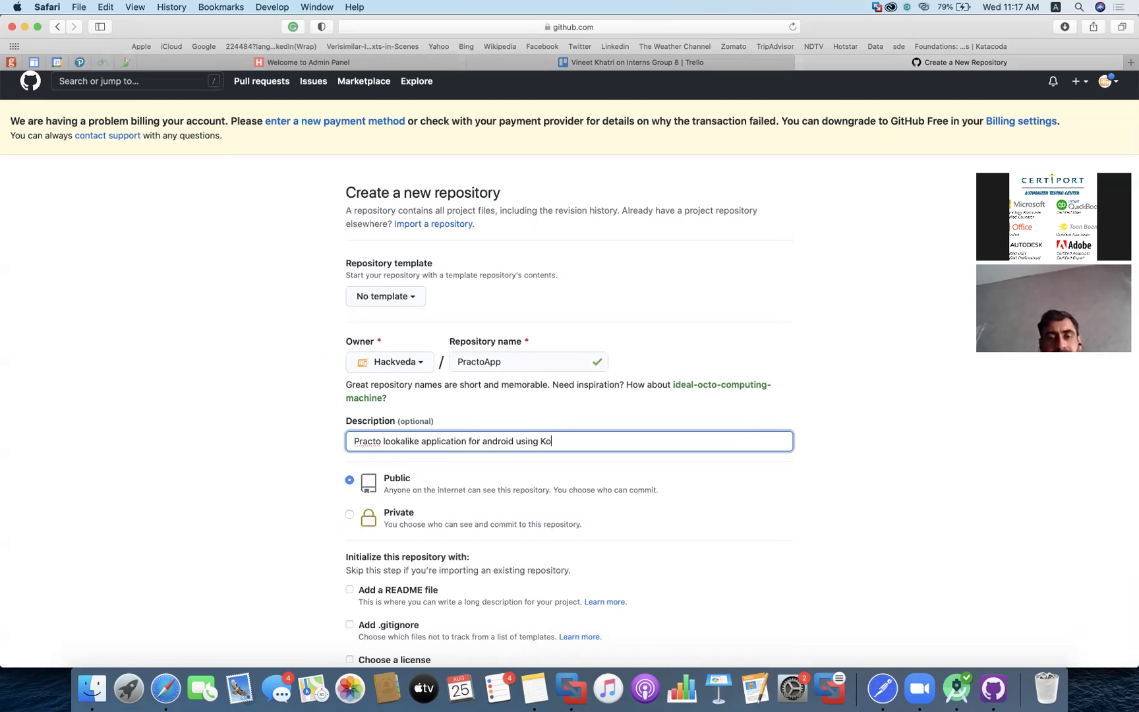
text(tlin Programming)
click(866, 437)
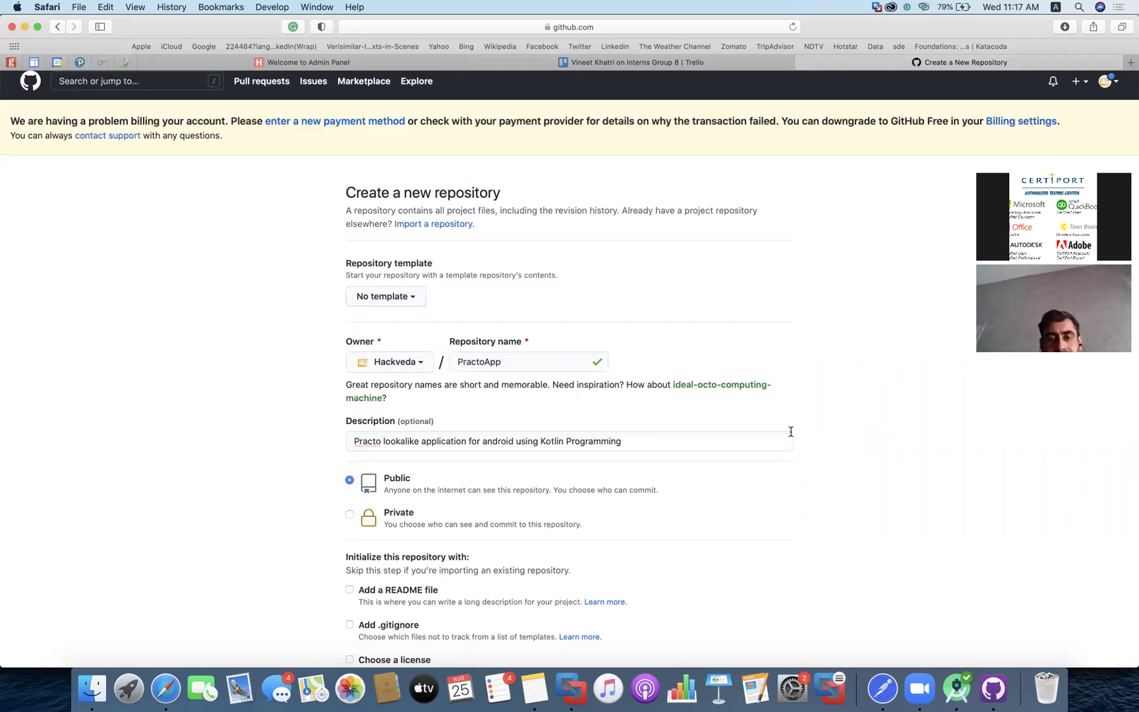
- Create the public PractoApp repository, initialized with a README file and the MIT License
scroll(647, 435, down, 5)
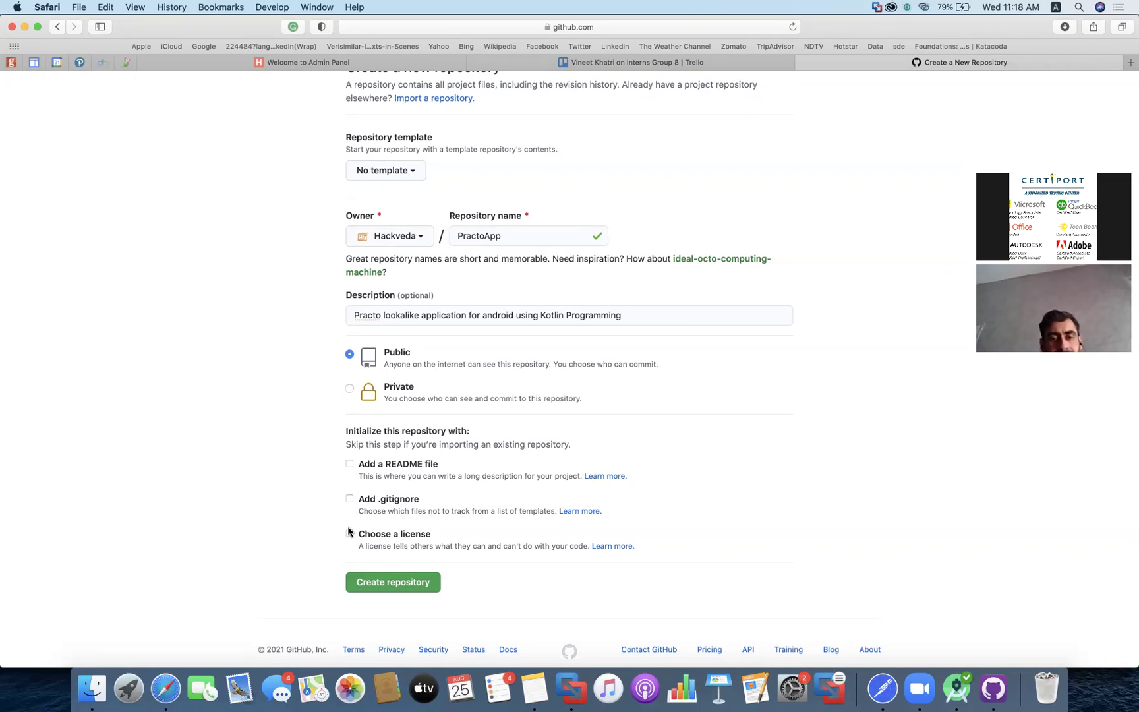
click(348, 464)
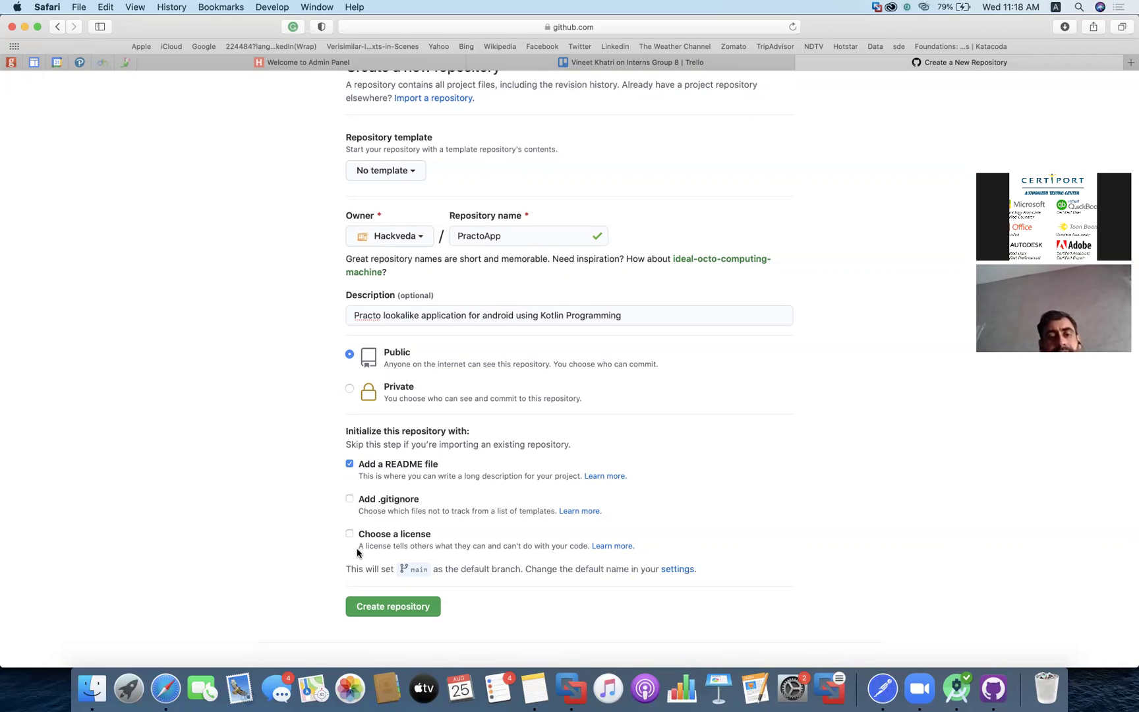
scroll(357, 548, down, 2)
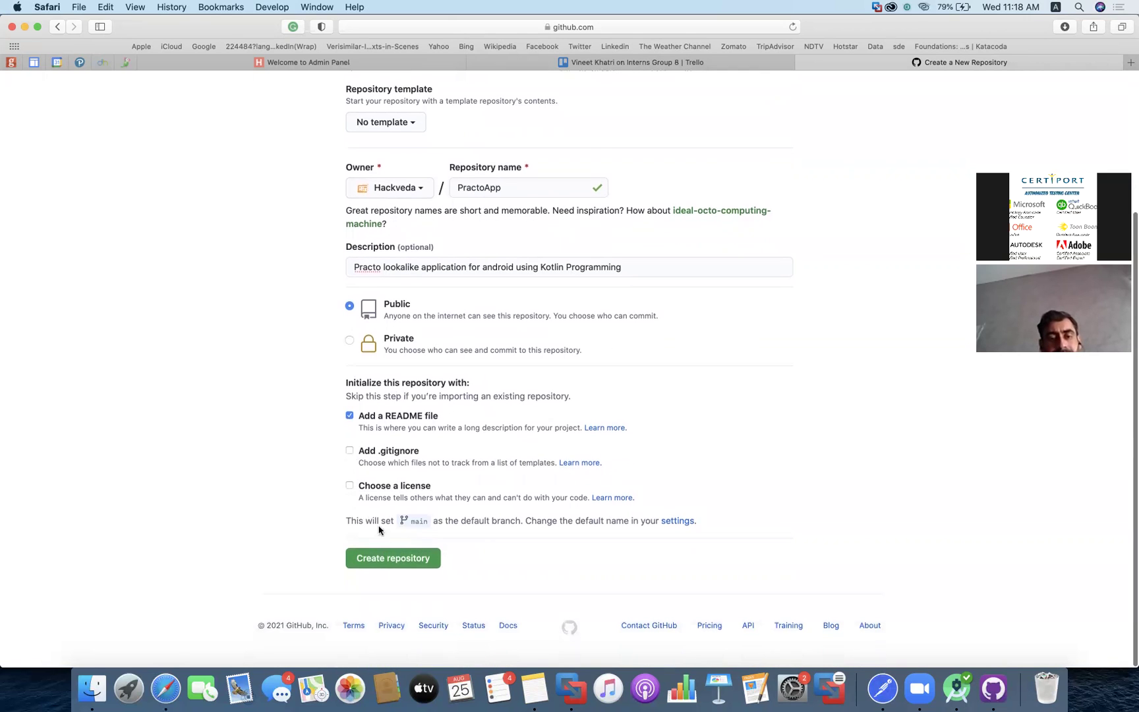
click(349, 485)
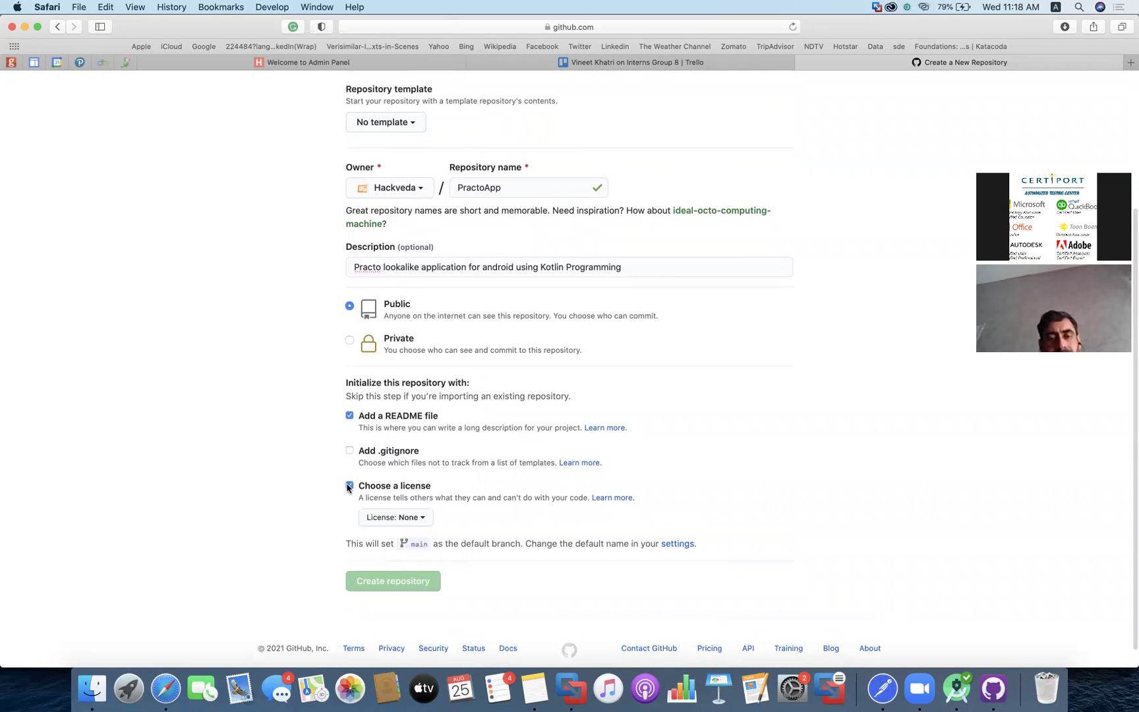
click(405, 519)
scroll(512, 514, down, 4)
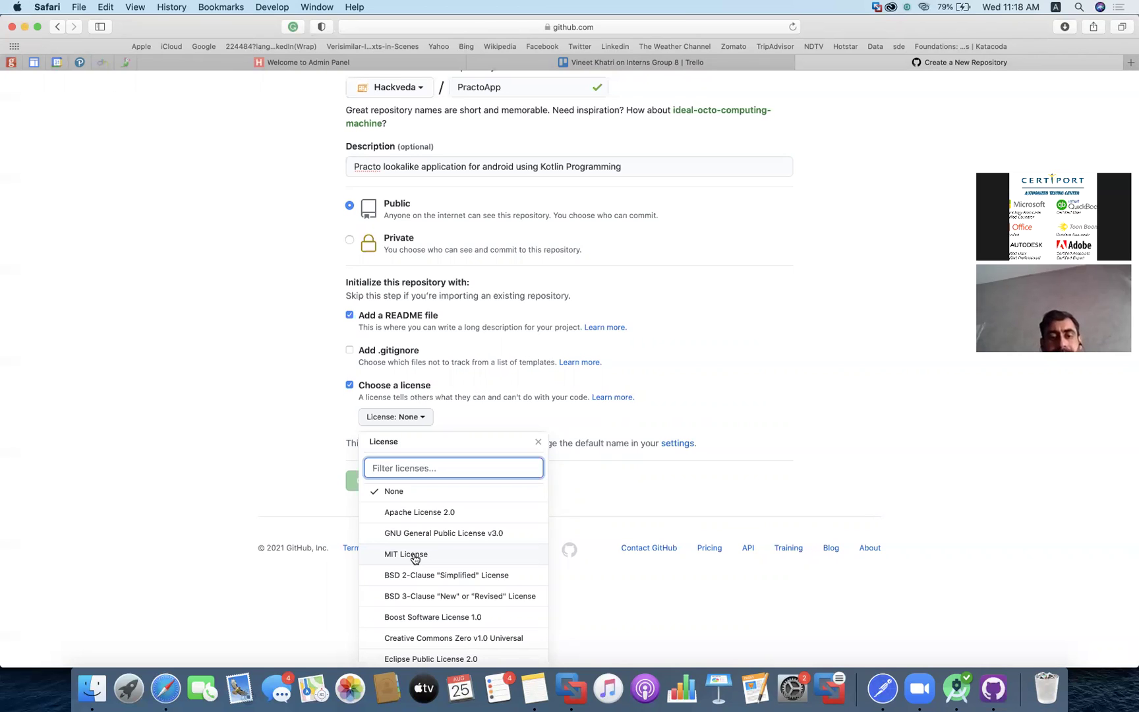
click(432, 519)
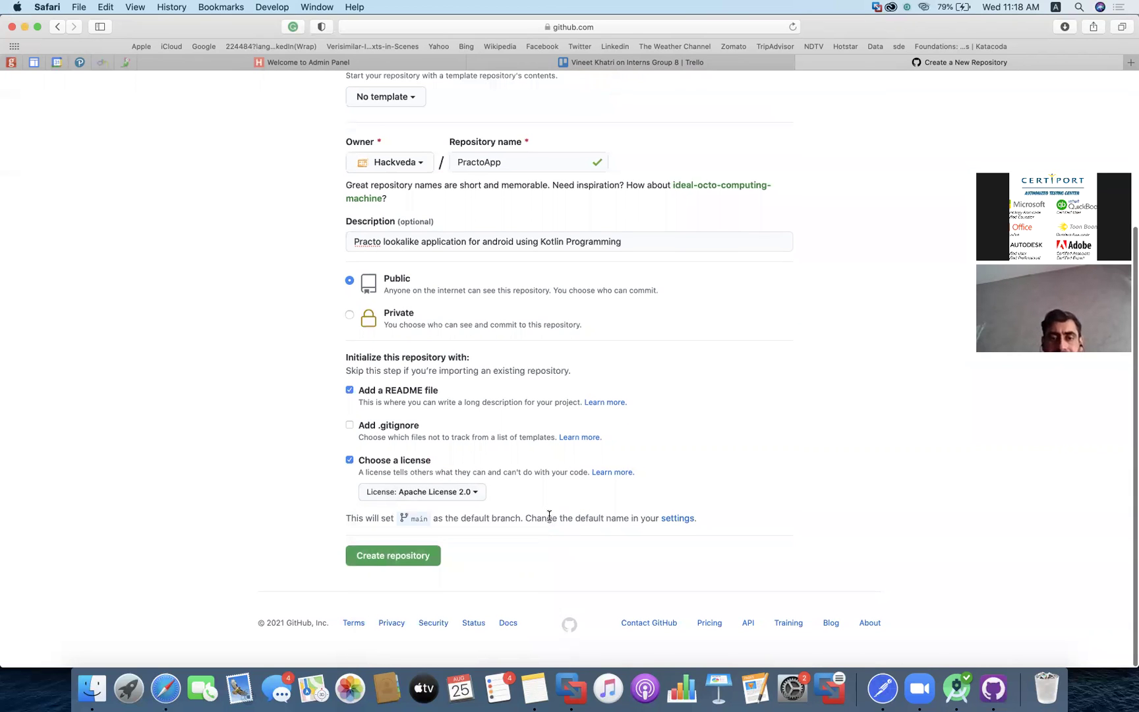
click(468, 493)
click(432, 634)
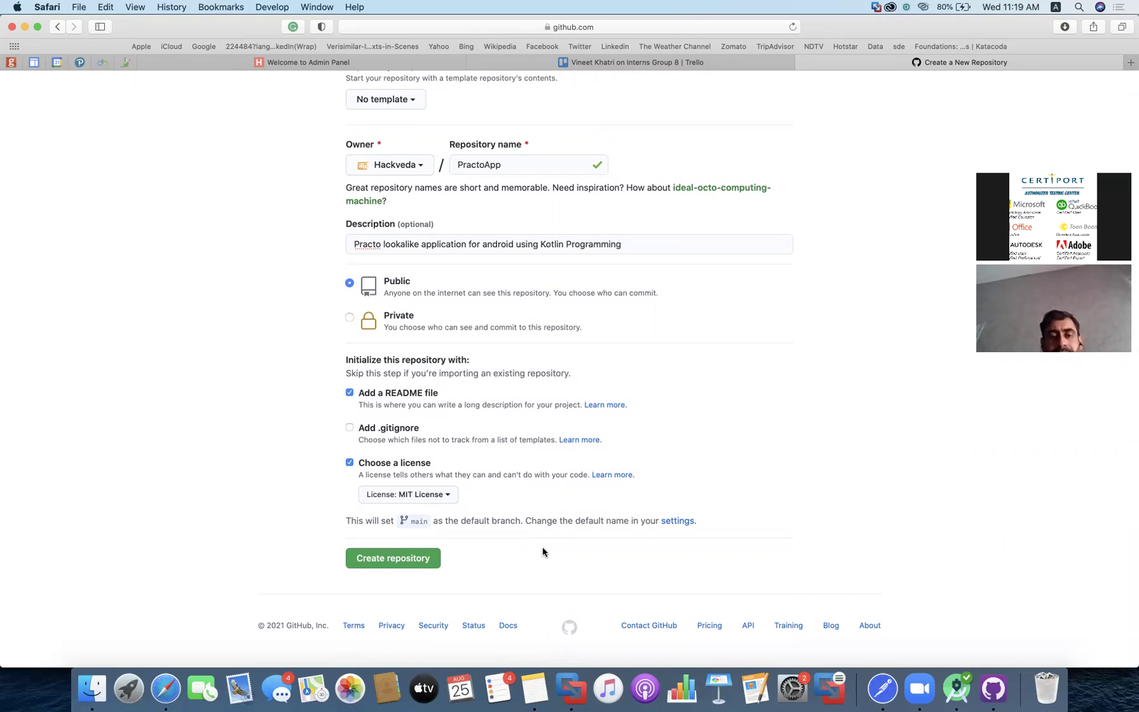
click(416, 562)
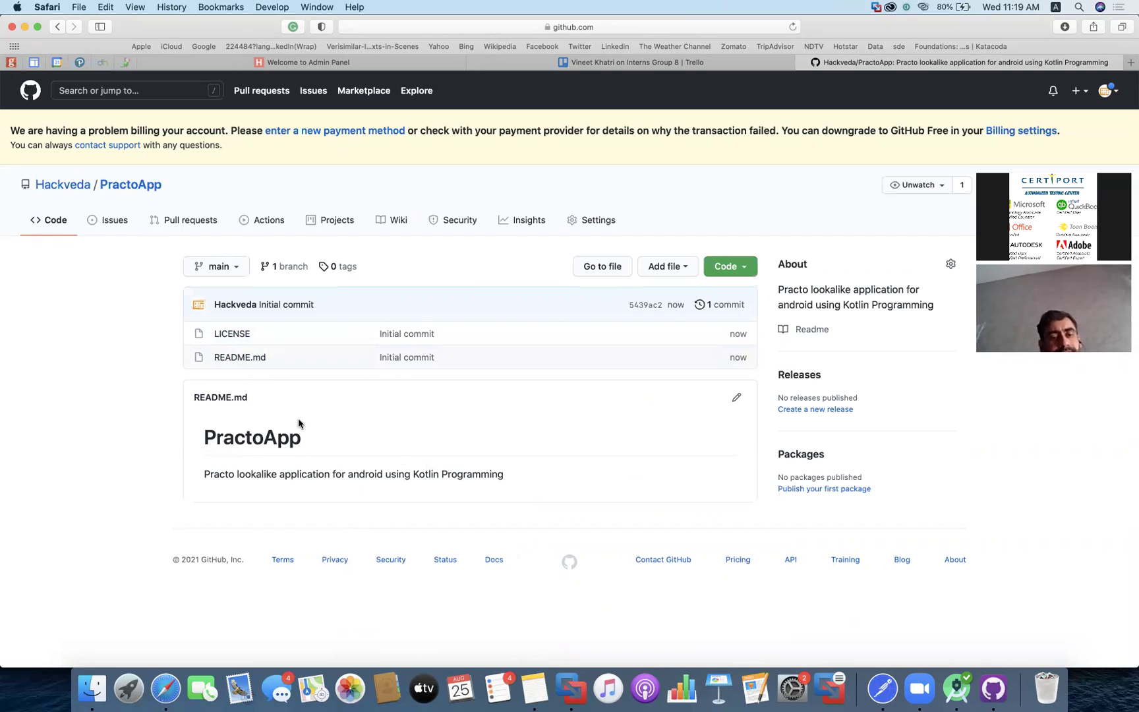
click(736, 398)
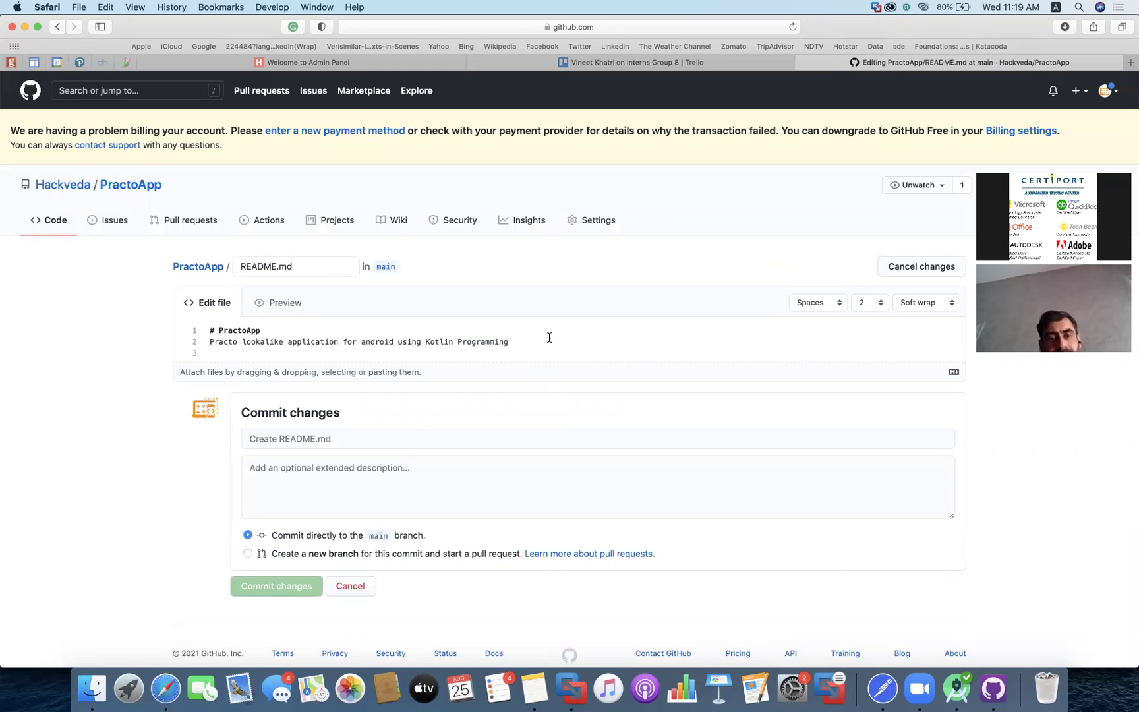
scroll(547, 332, down, 1)
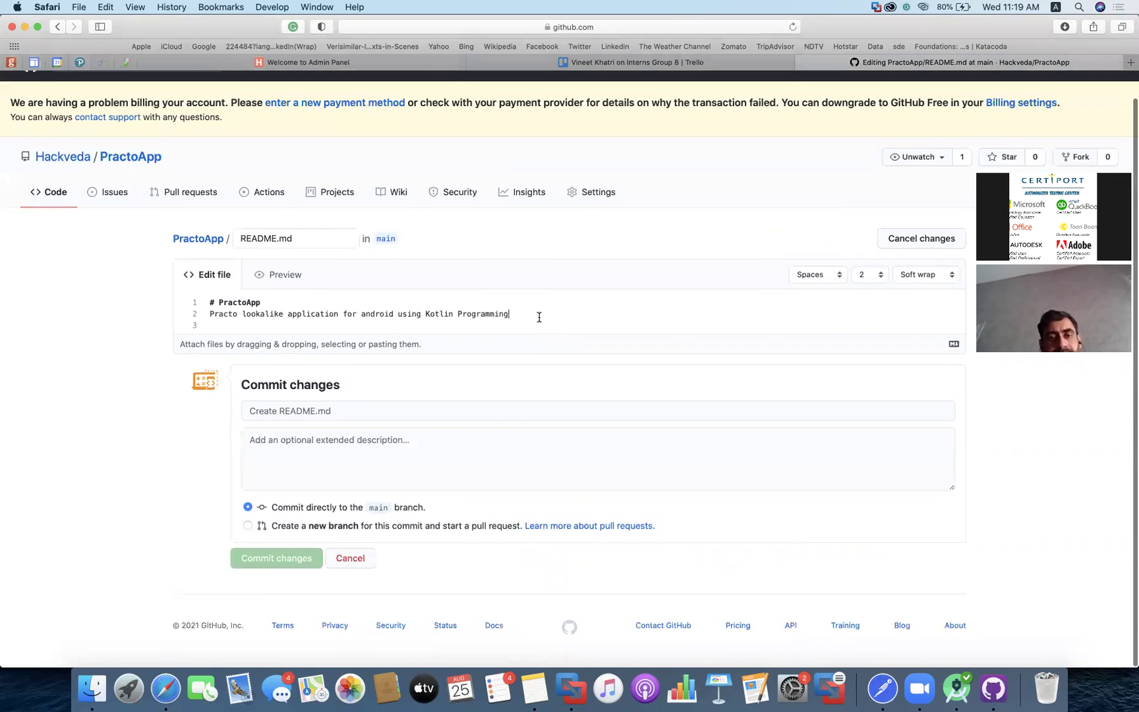
key(Return)
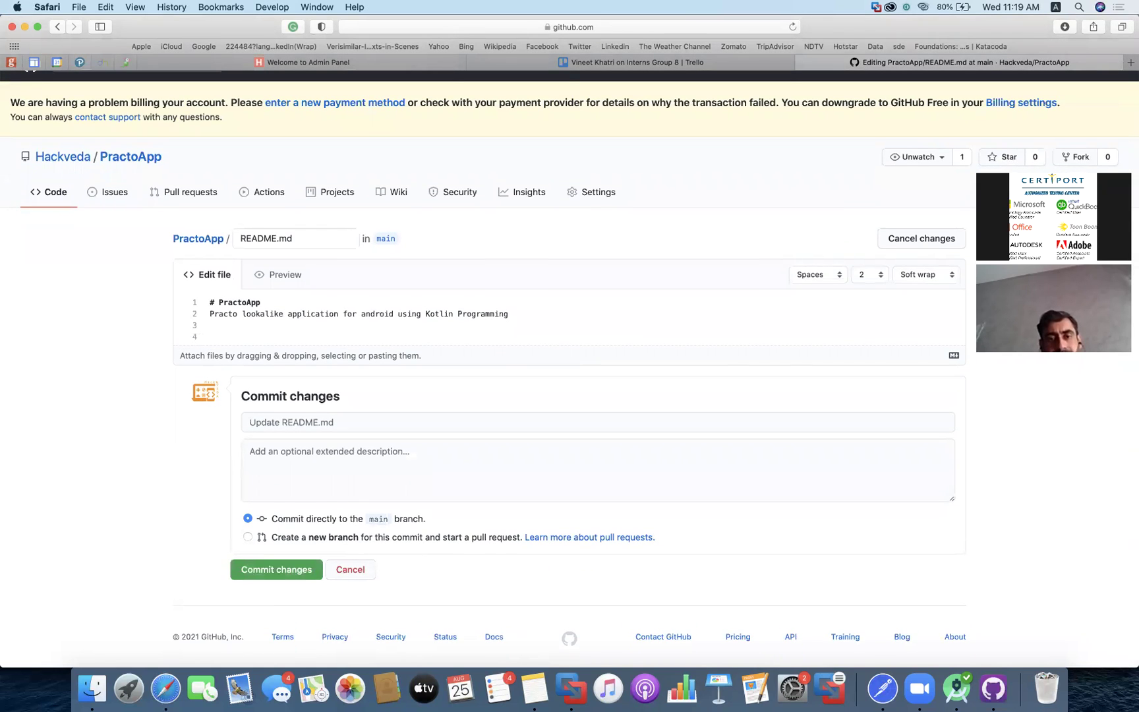
key(Return)
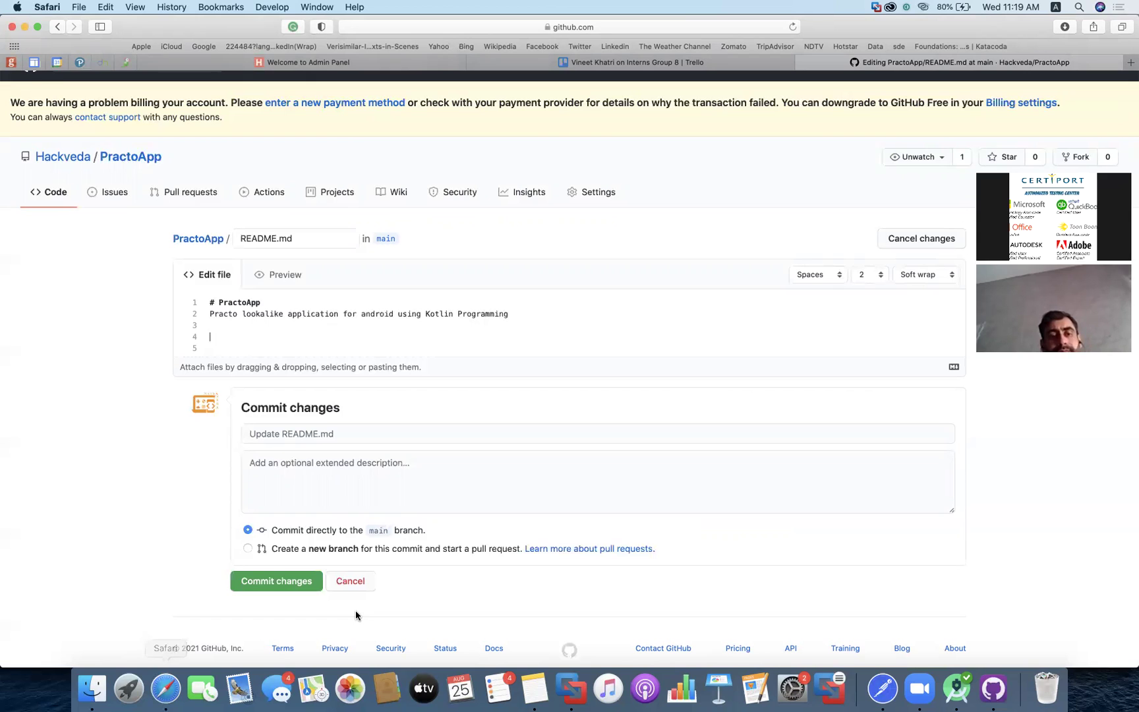
click(921, 238)
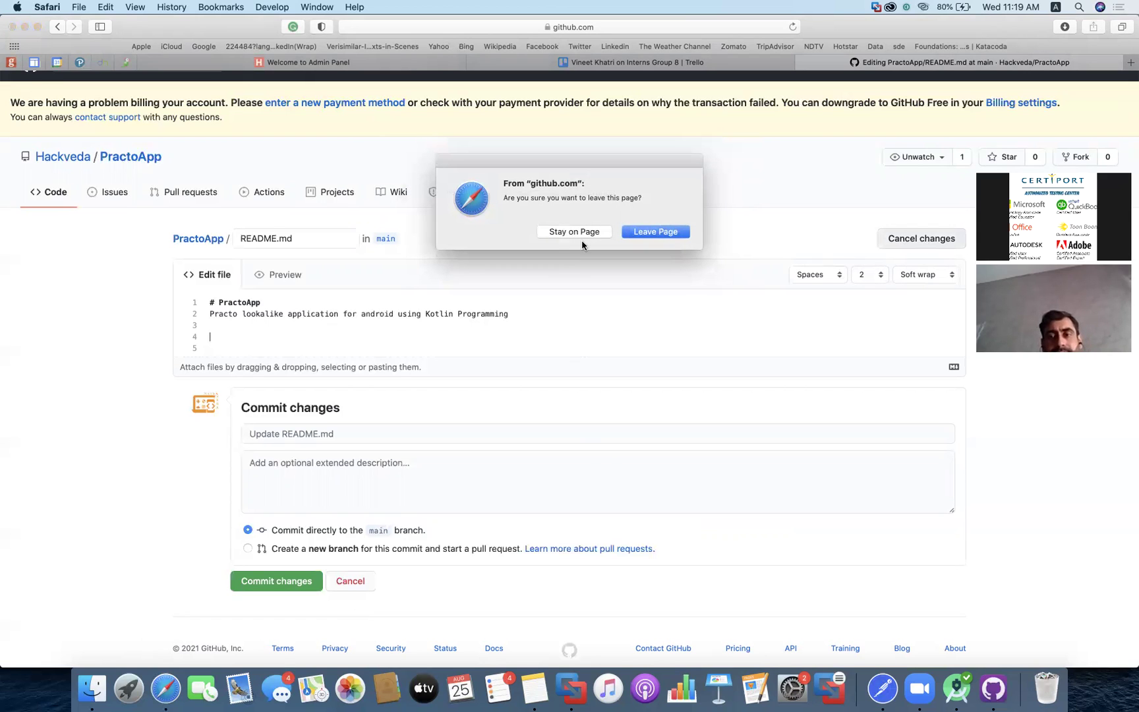
click(644, 236)
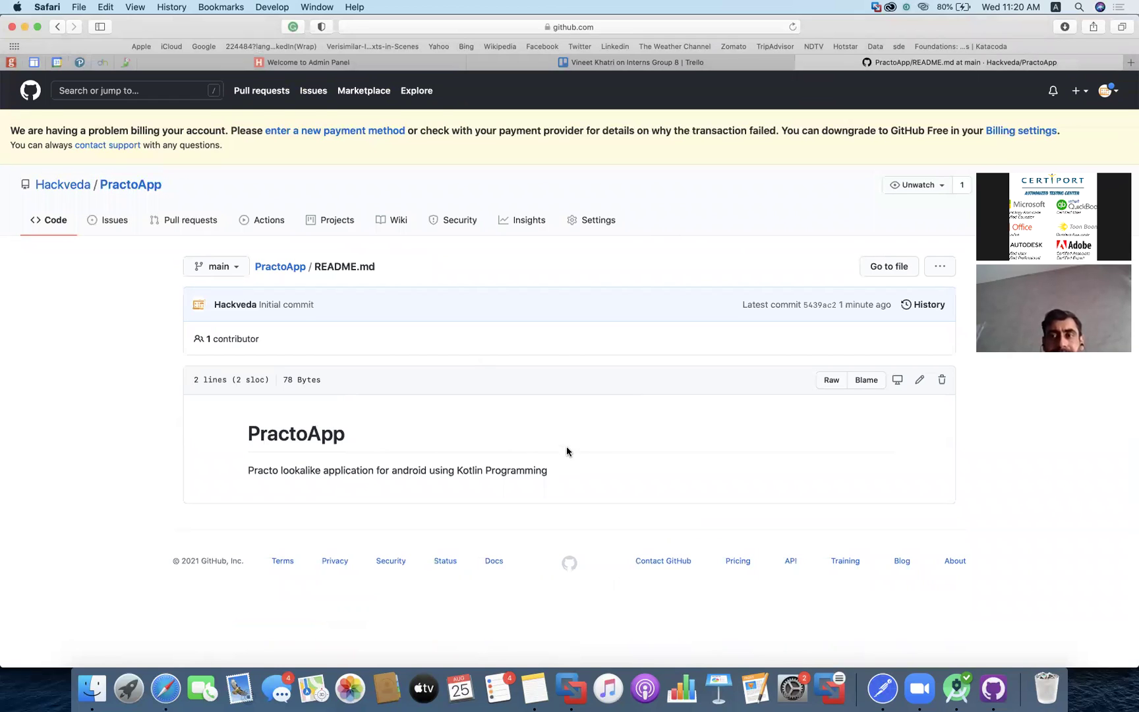
click(270, 270)
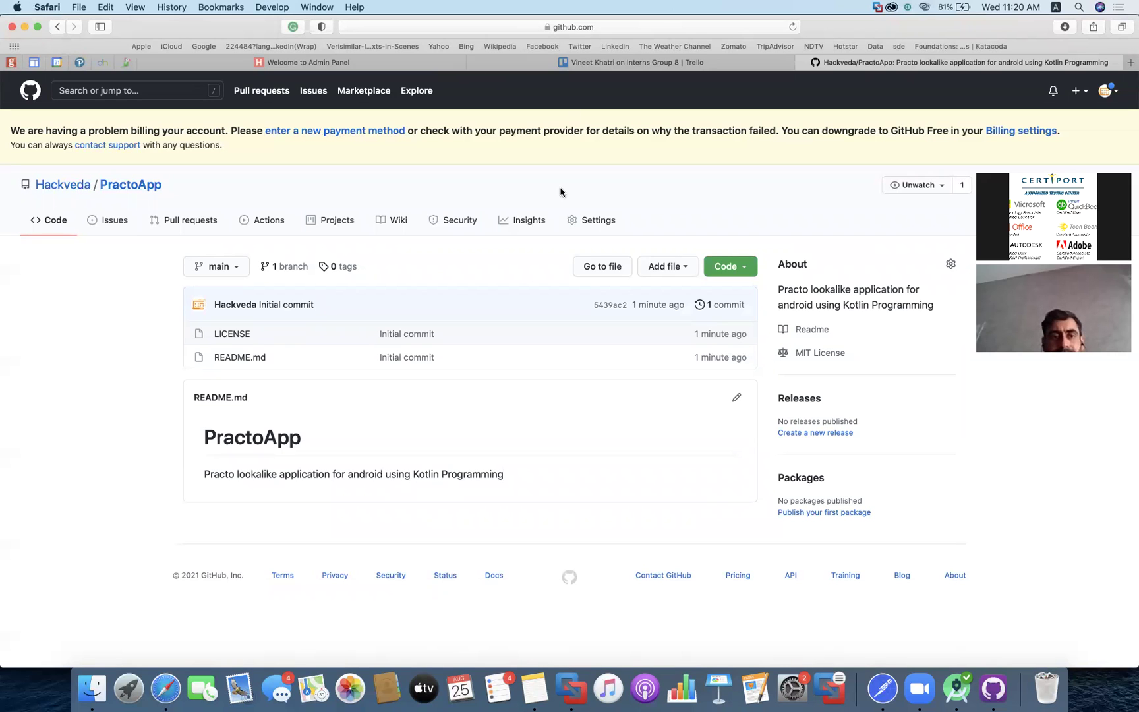
- Copy the web address of the PractoApp repository page
click(645, 32)
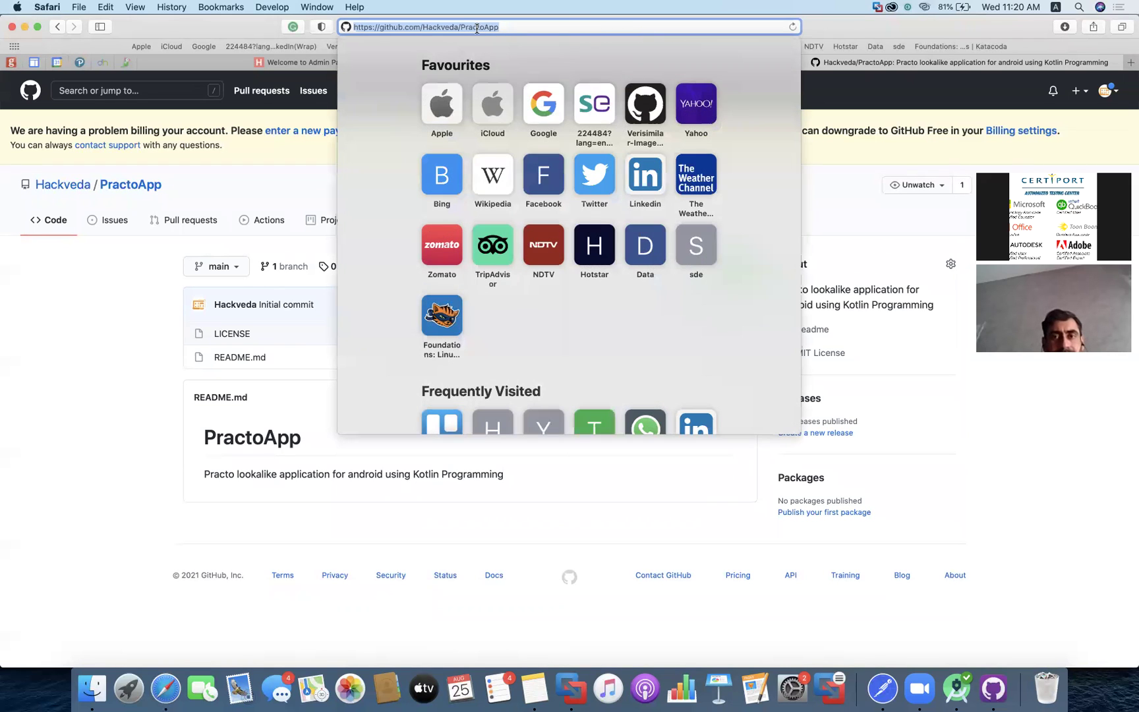
right_click(464, 26)
click(510, 44)
click(120, 358)
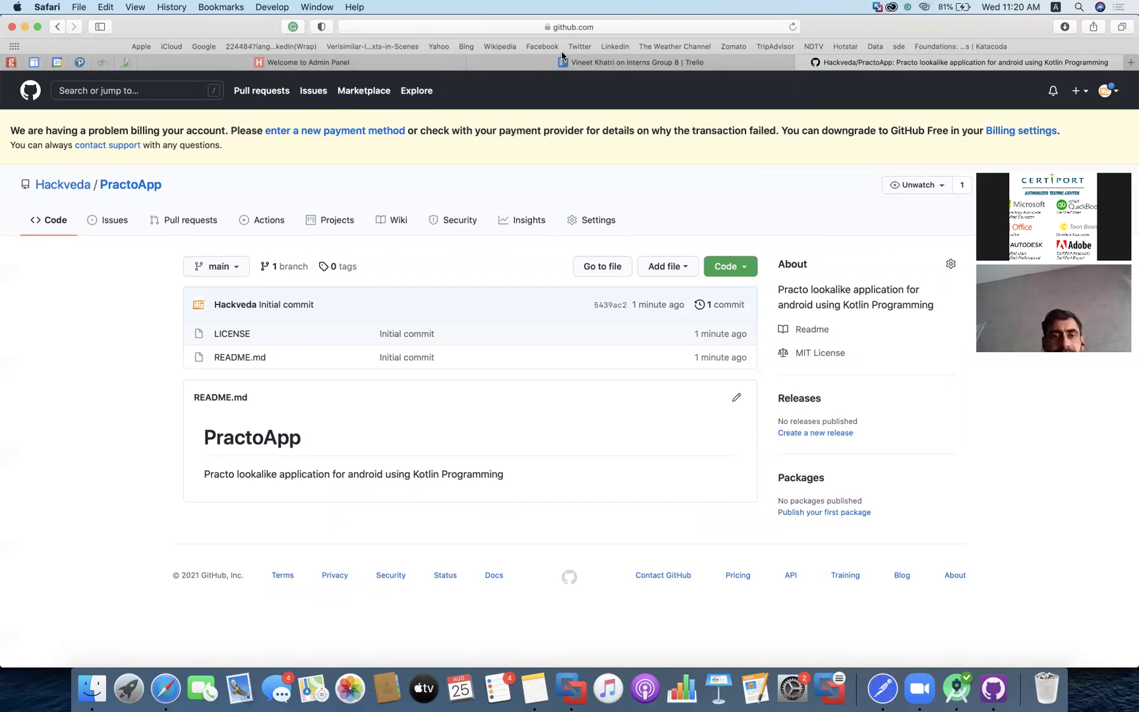
- Post the comment "Github repository for Version Control - " with the copied repository link on the Trello card, and close the card
click(619, 62)
scroll(408, 419, down, 5)
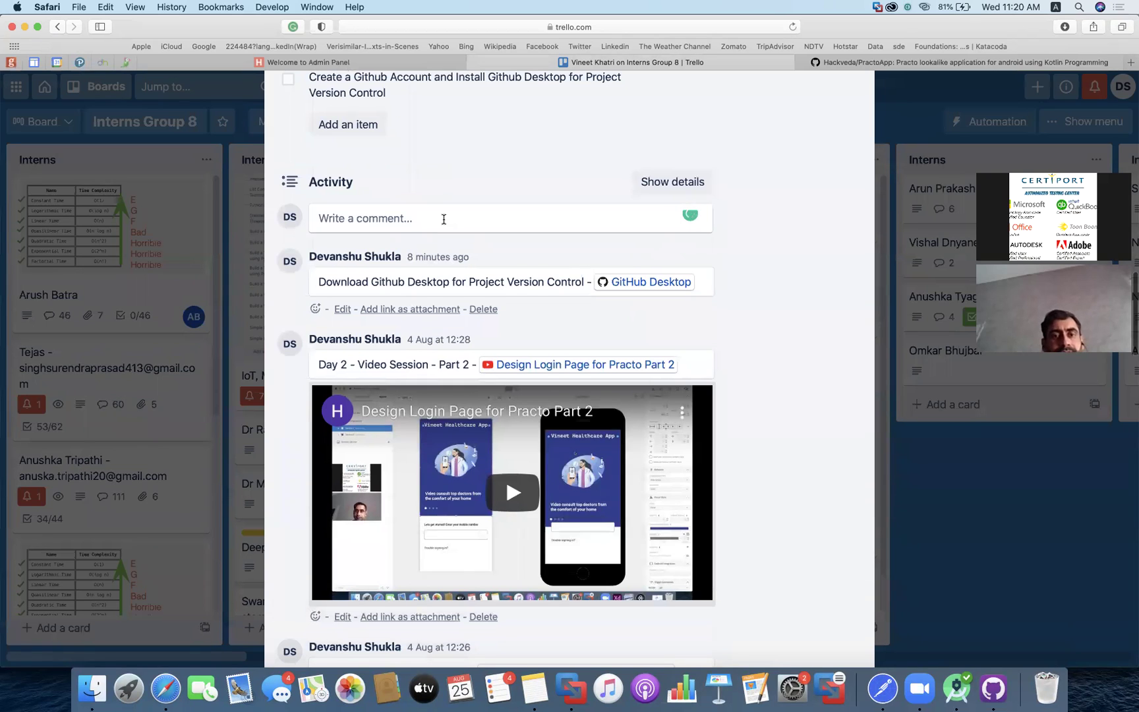
click(444, 221)
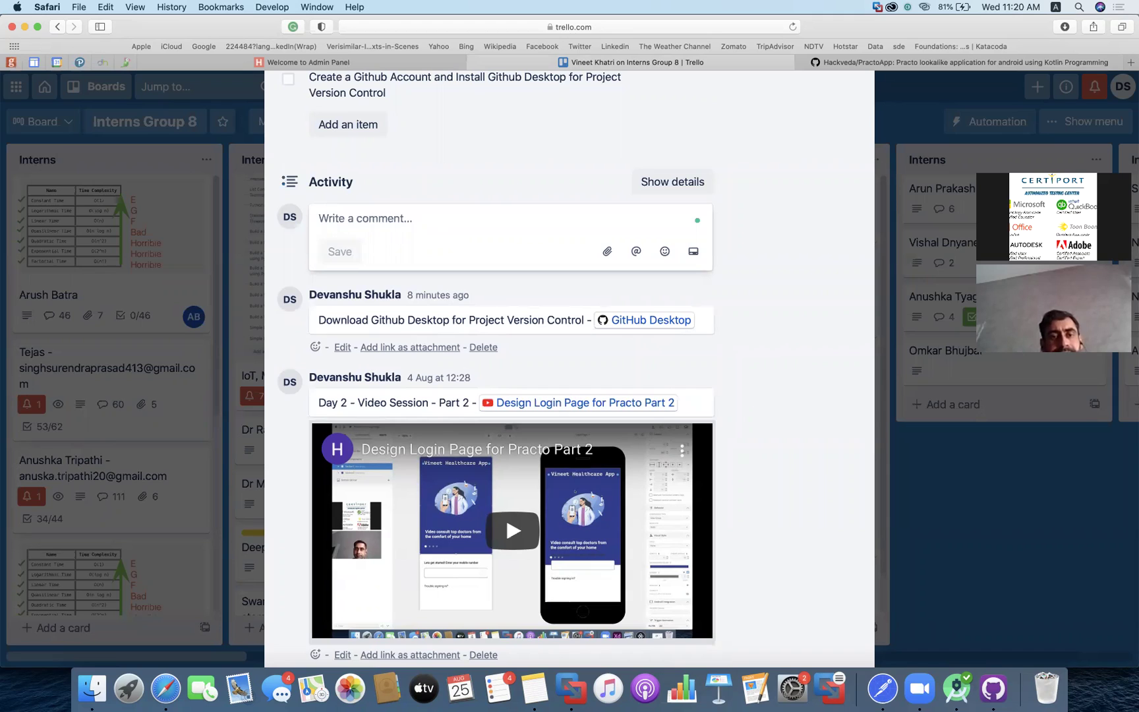
text(Github rep)
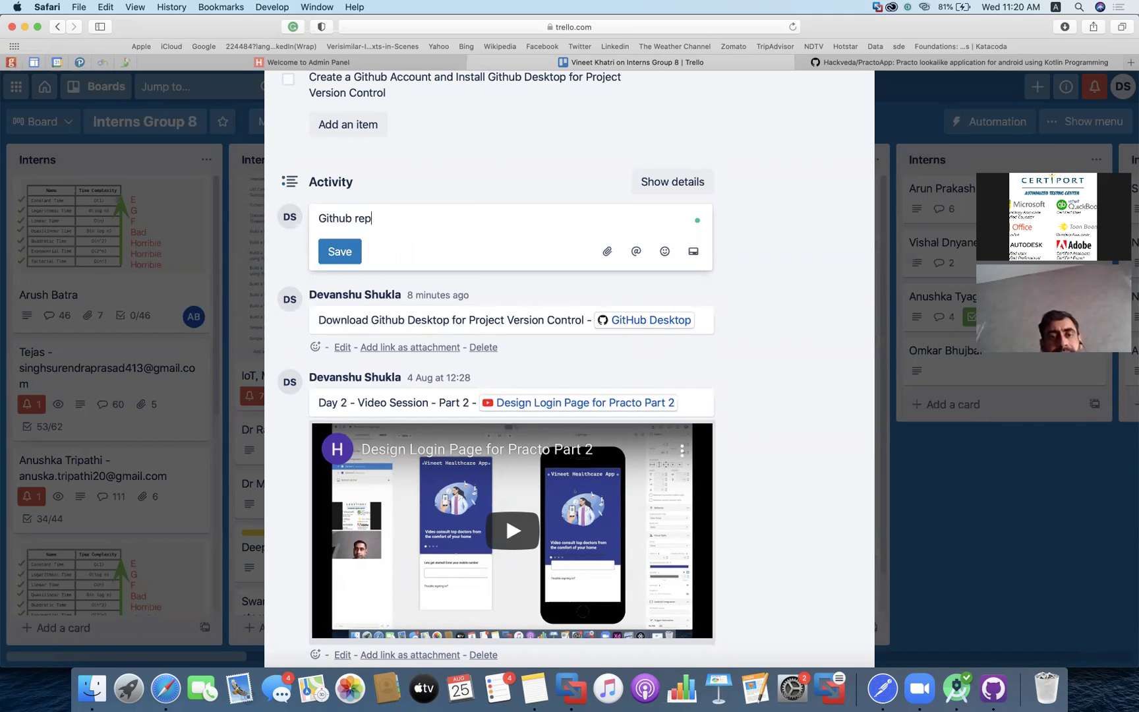
text(ository for Version Conto)
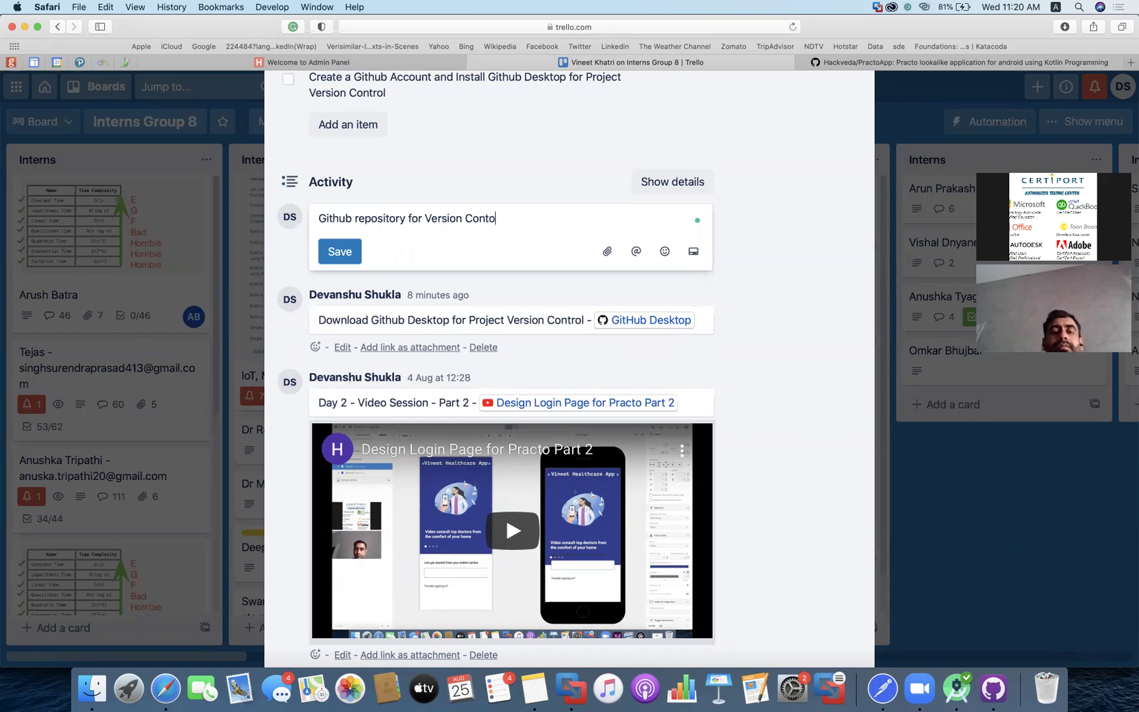
key(BackSpace)
text(rol -)
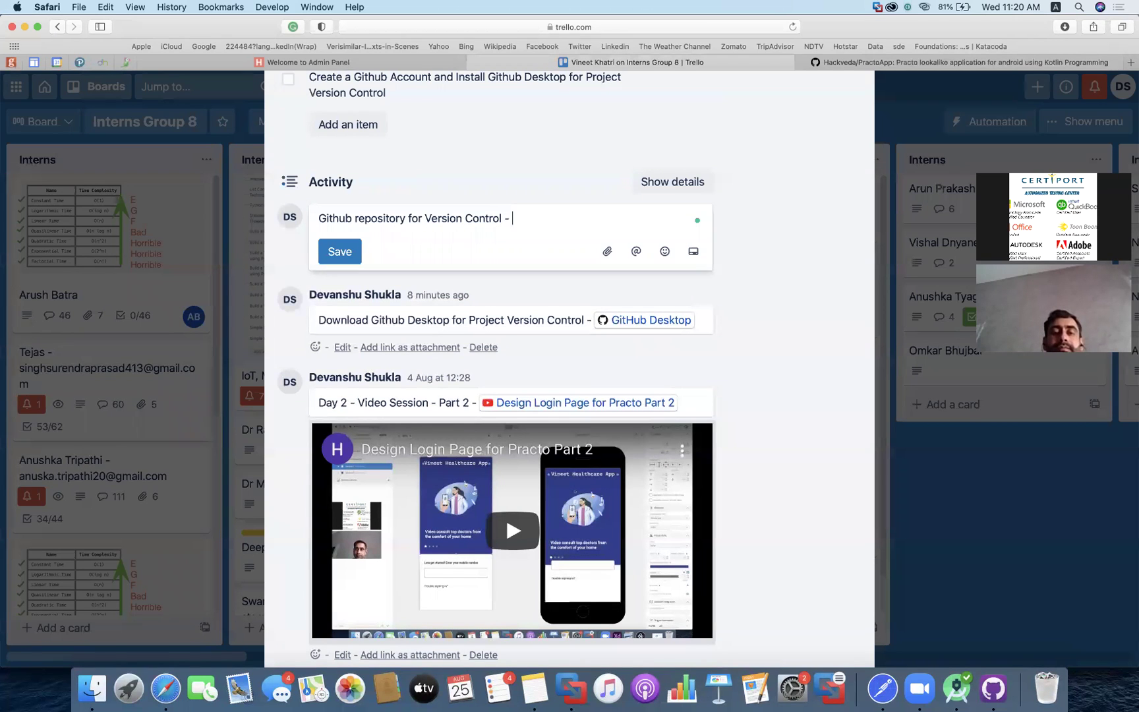
key(super+v)
click(339, 269)
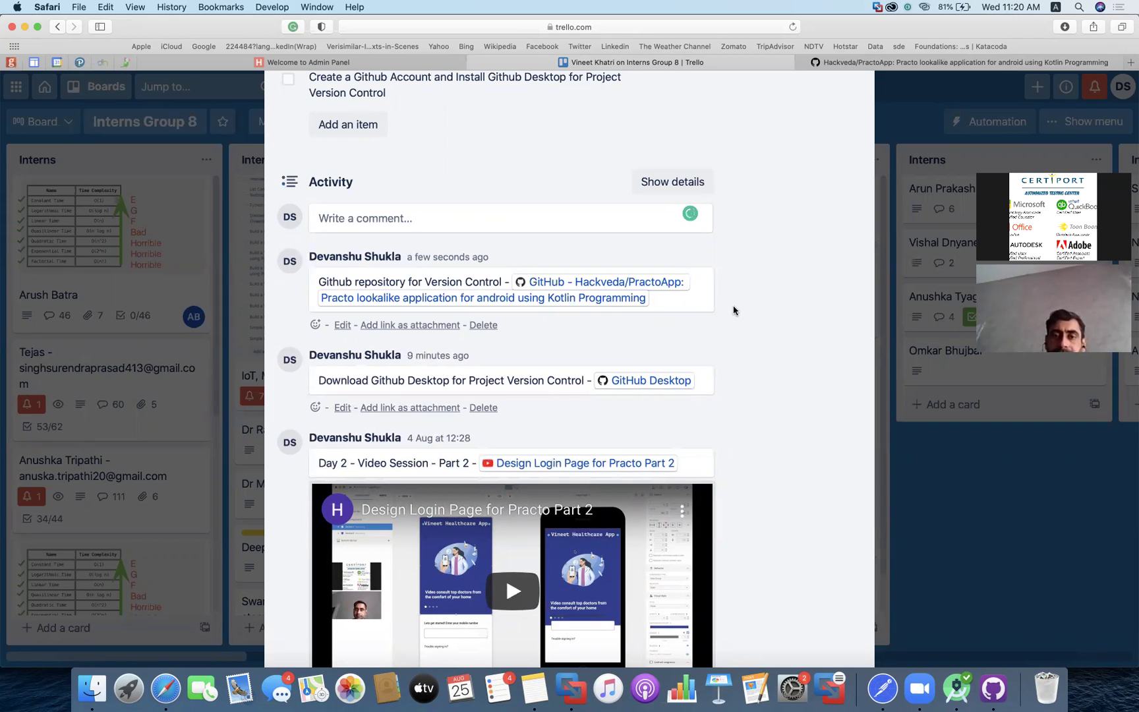
click(939, 470)
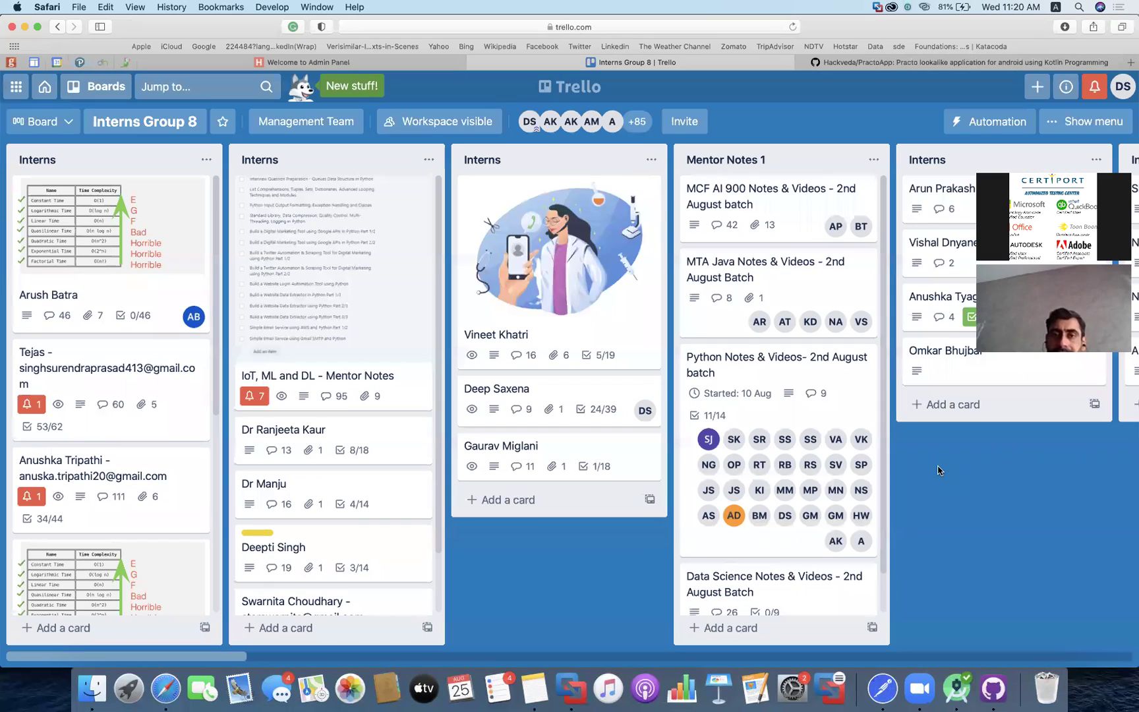
- Reopen the intern's card with the doctor illustration cover and add the item "Design Login Page for PractoApp" to its second checklist
click(490, 345)
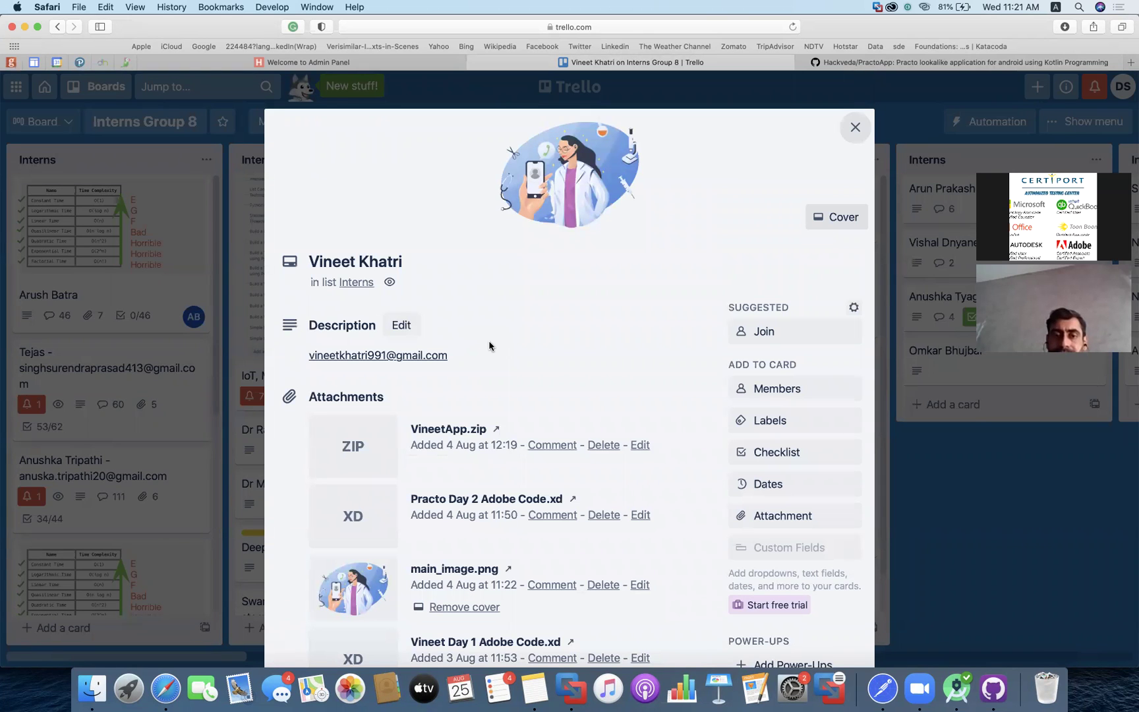
scroll(489, 345, down, 10)
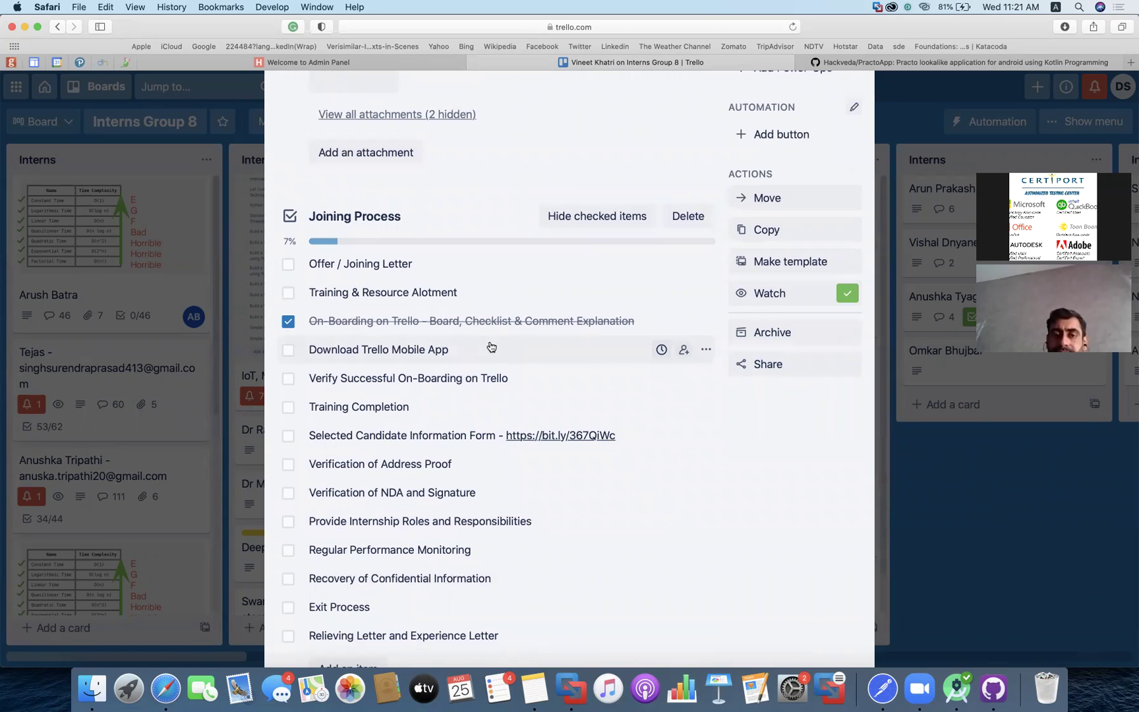
scroll(491, 347, down, 6)
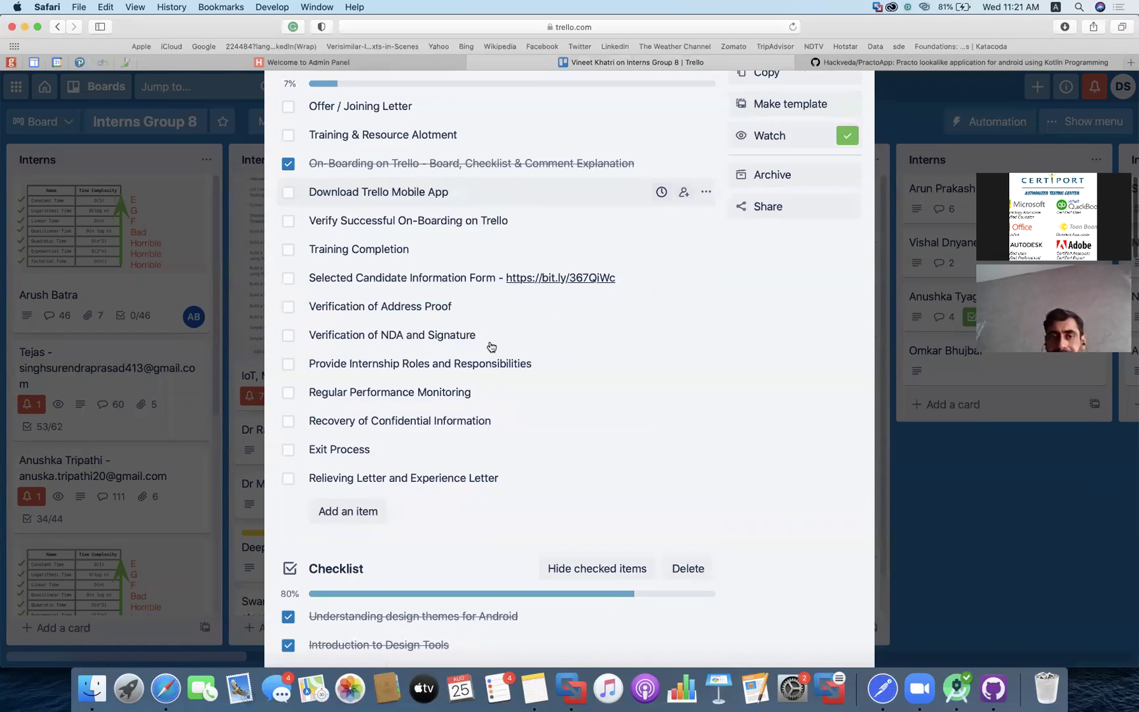
scroll(490, 346, down, 5)
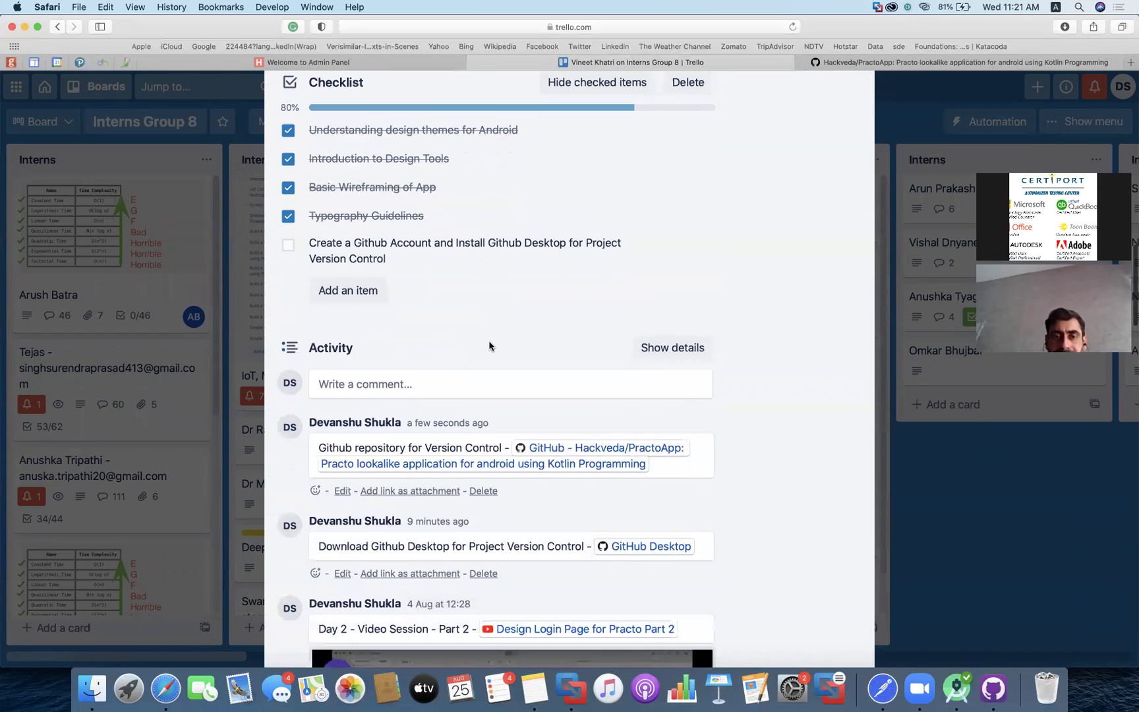
scroll(491, 347, up, 1)
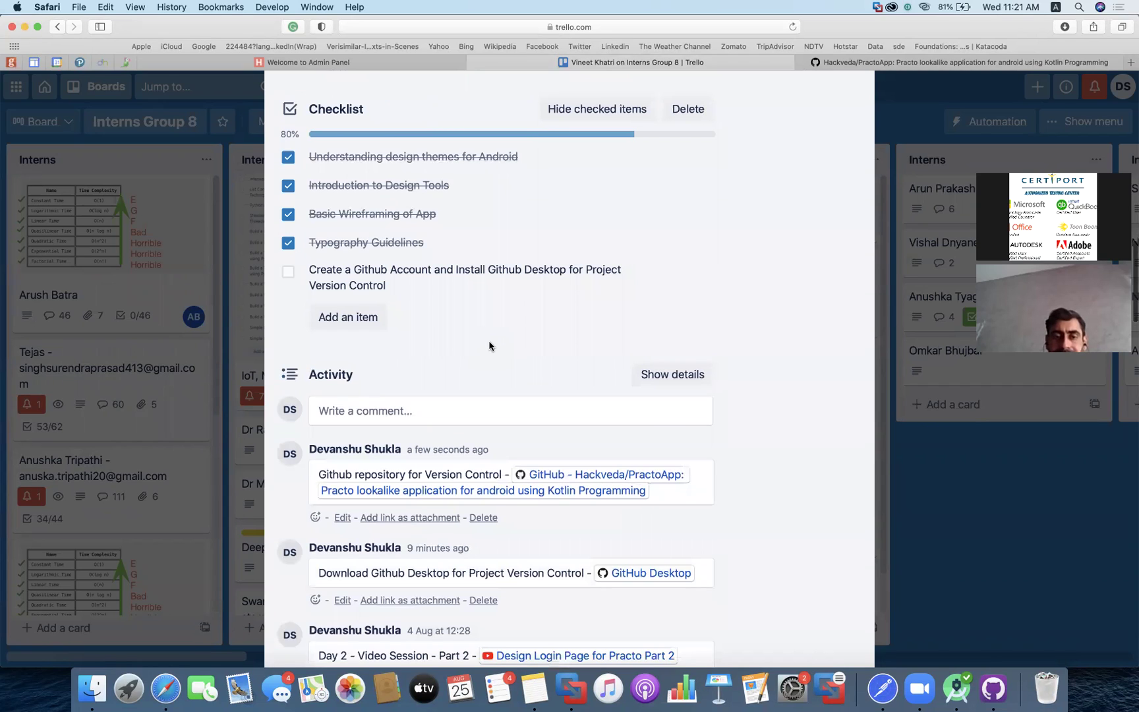
click(369, 317)
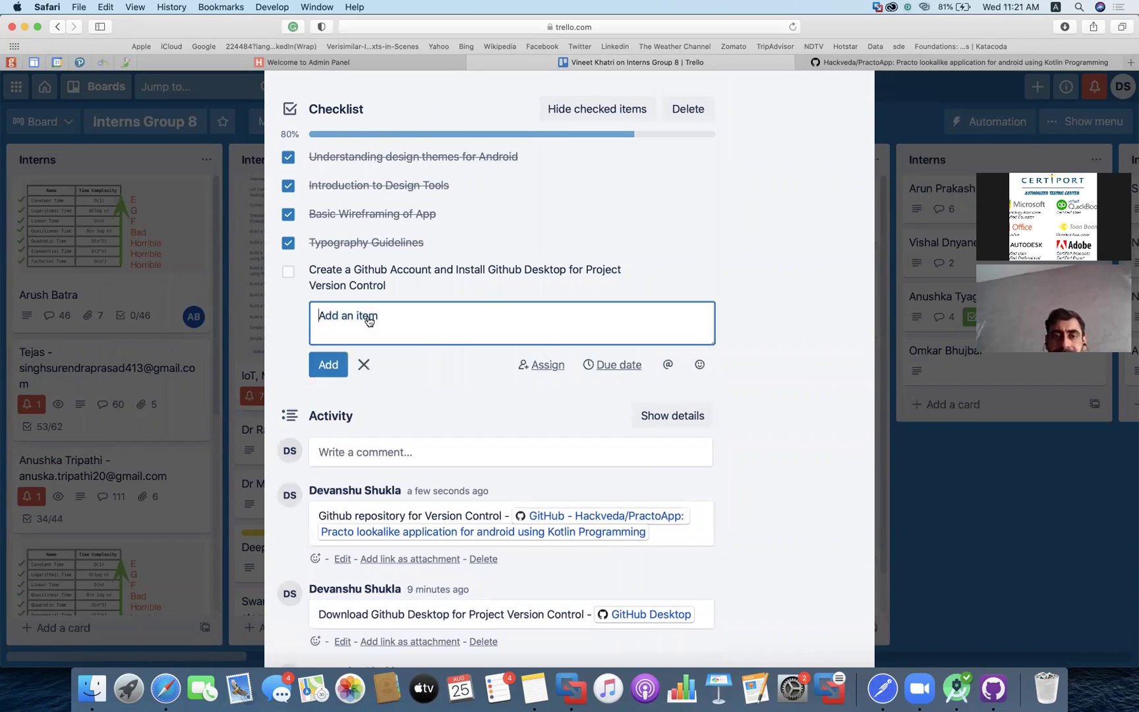
text(Design Login Page)
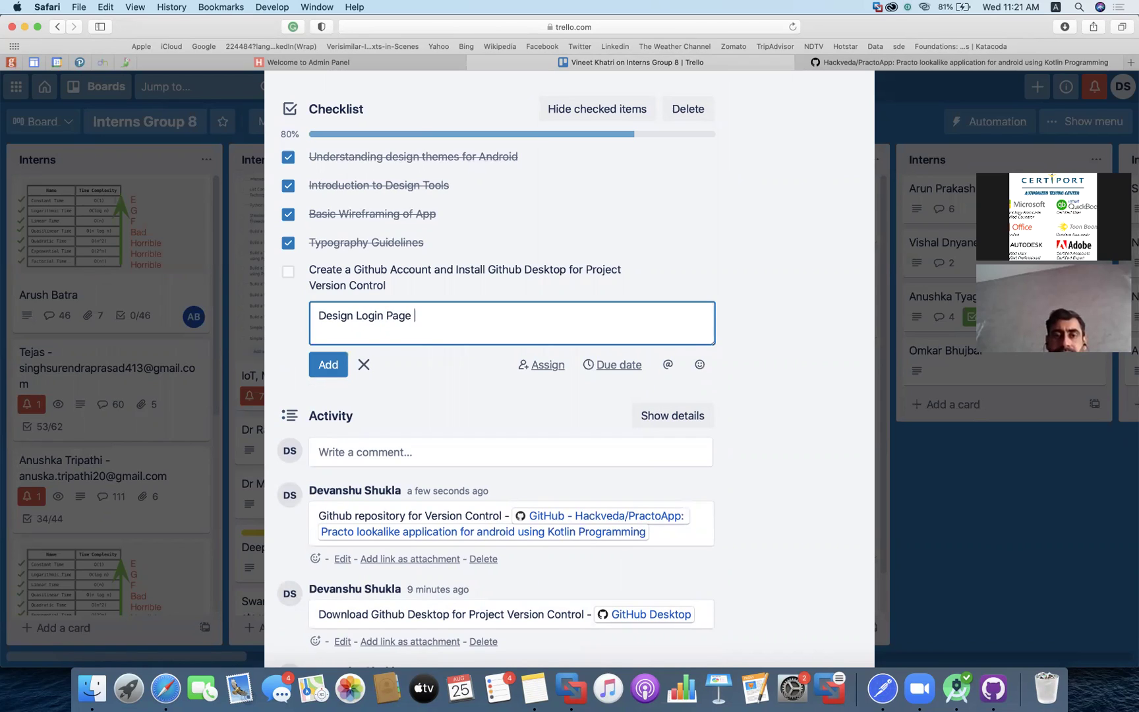
text( for Practo Look)
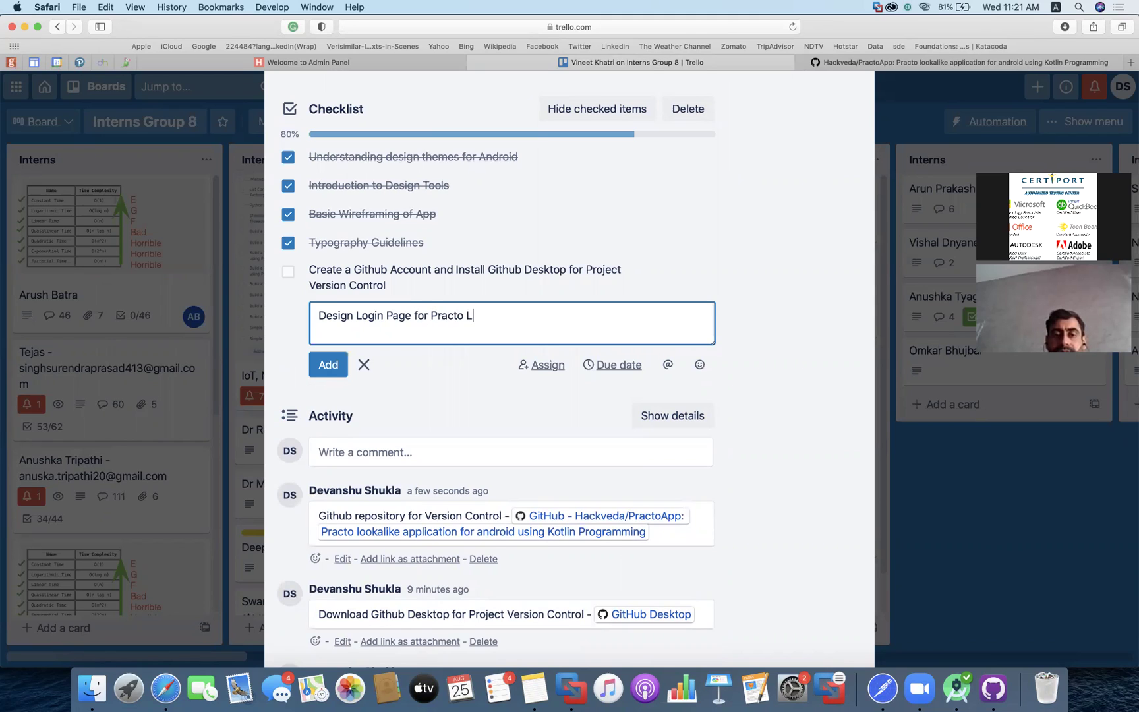
key(BackSpace)
key(BackSpace)
key(BackSpace)
key(BackSpace)
key(BackSpace)
text(App)
key(Return)
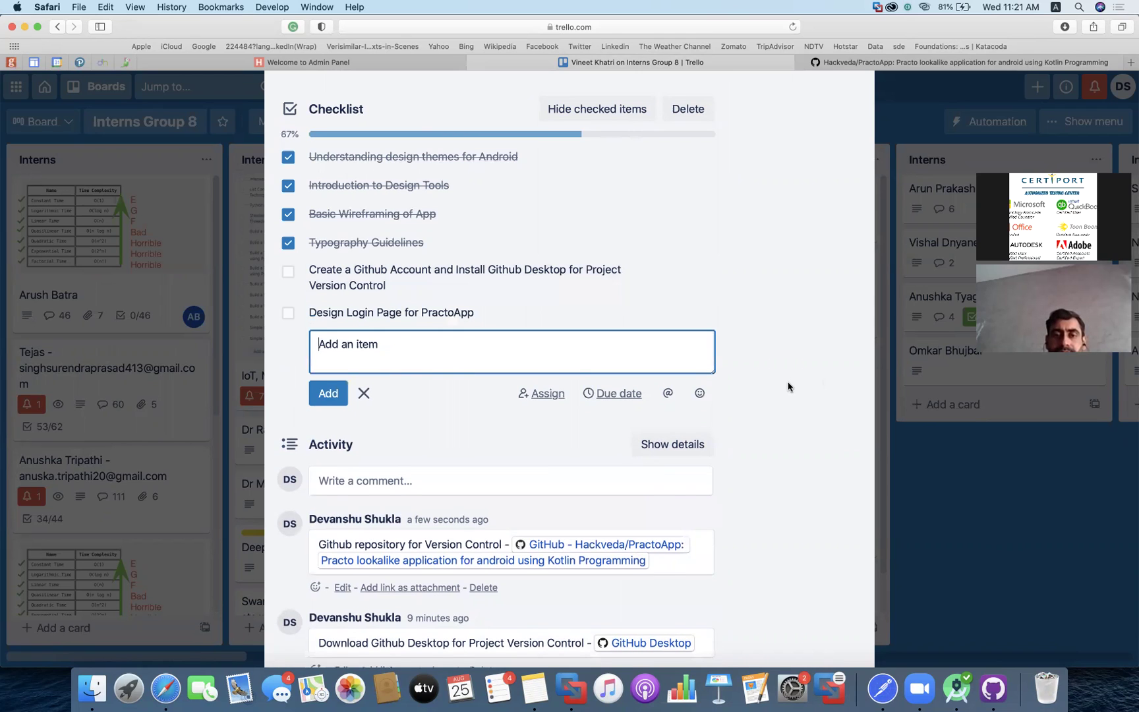
click(788, 387)
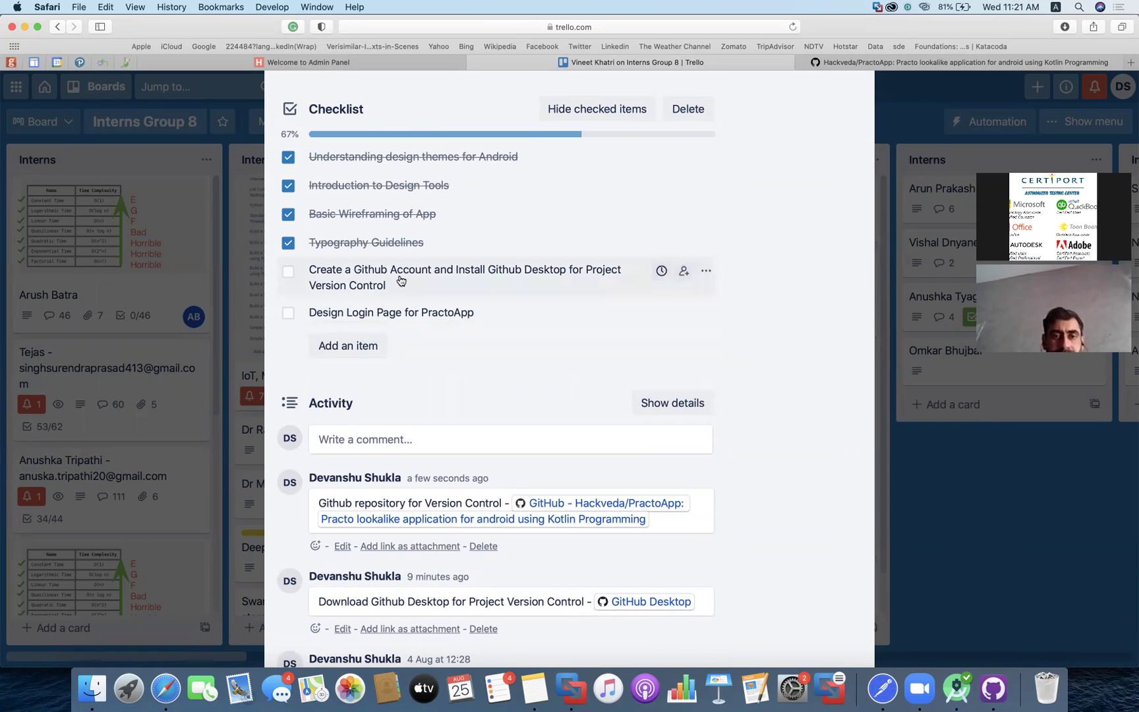
- Move the login page item above the Github account item and rename it "Design Login Page for PractoApp using Adobe XD"
drag(408, 284, 407, 269)
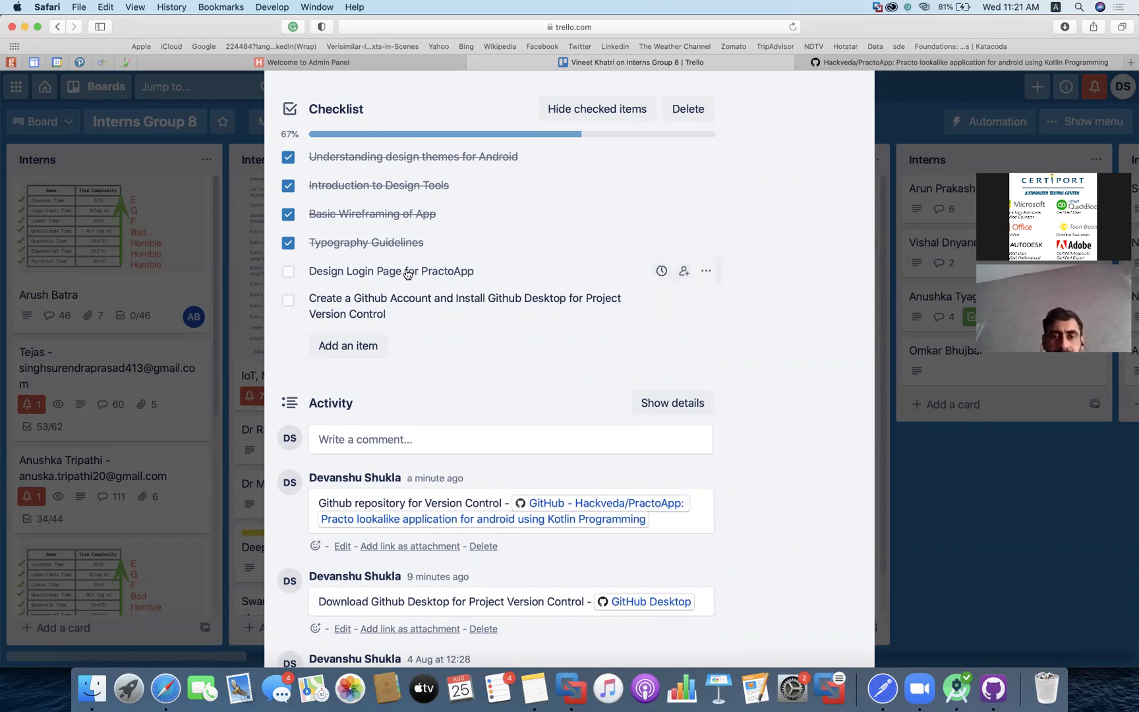
click(492, 270)
click(492, 270)
text(using Ad)
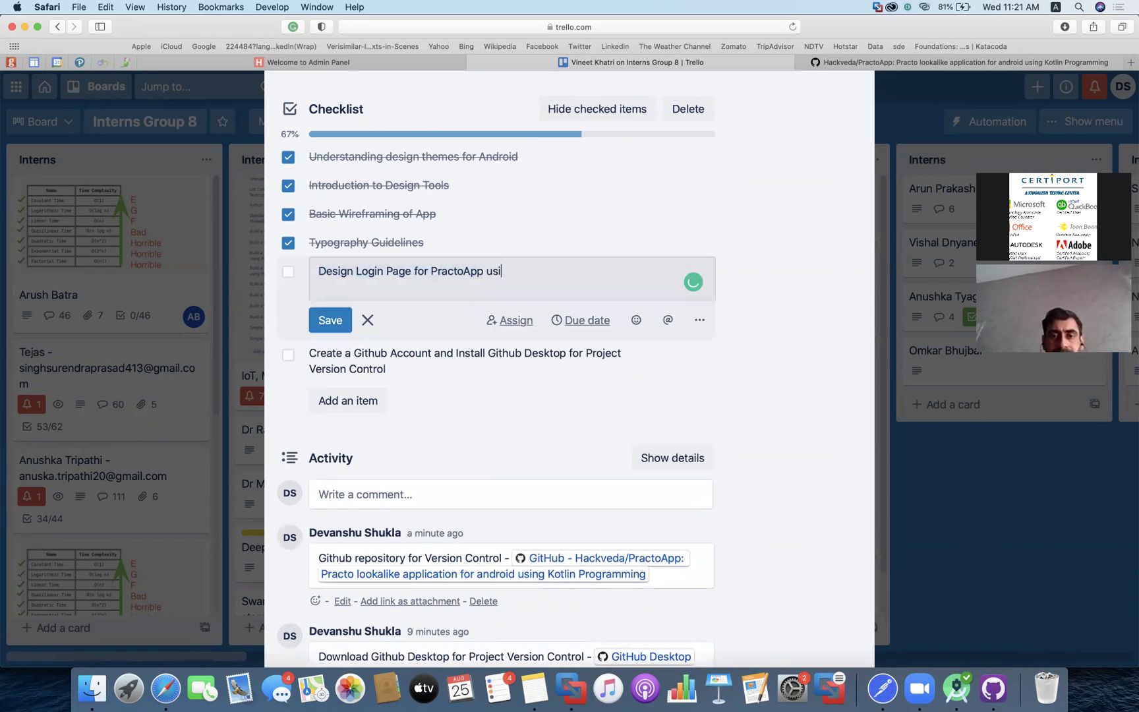
text(be XD)
key(Return)
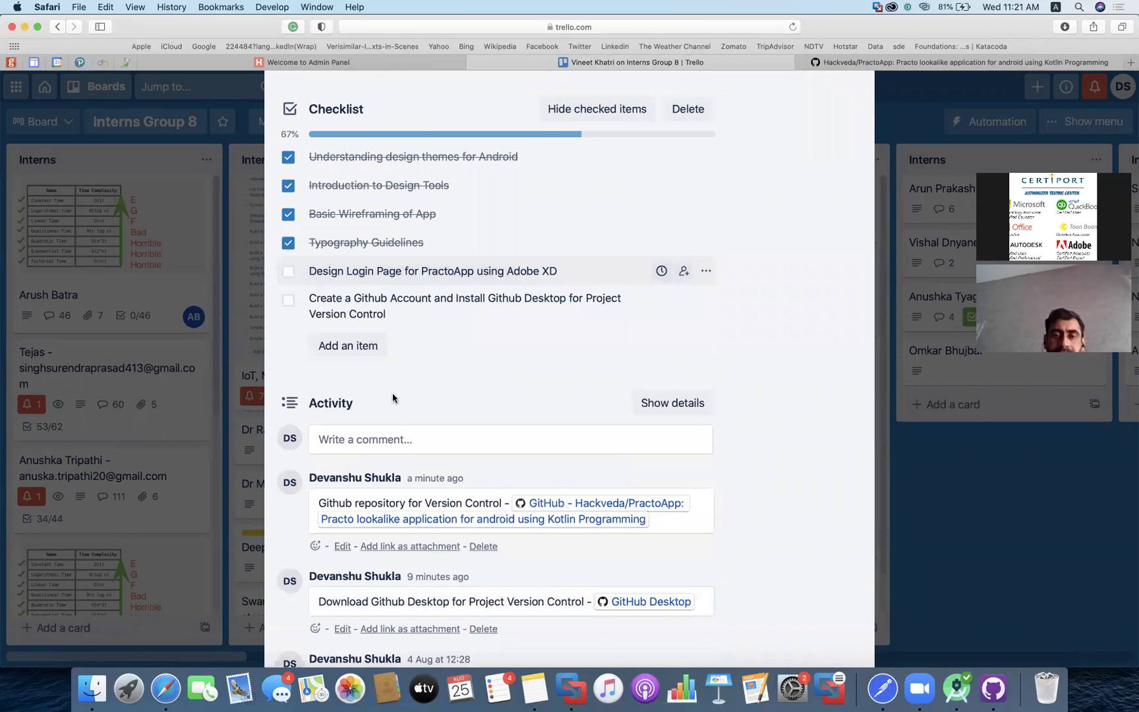
- Add the checklist item "Develop Login Page for PractoApp using Android Studio and Kotlin" and mark the Adobe XD design item complete
click(349, 345)
text(Develop Login Pag)
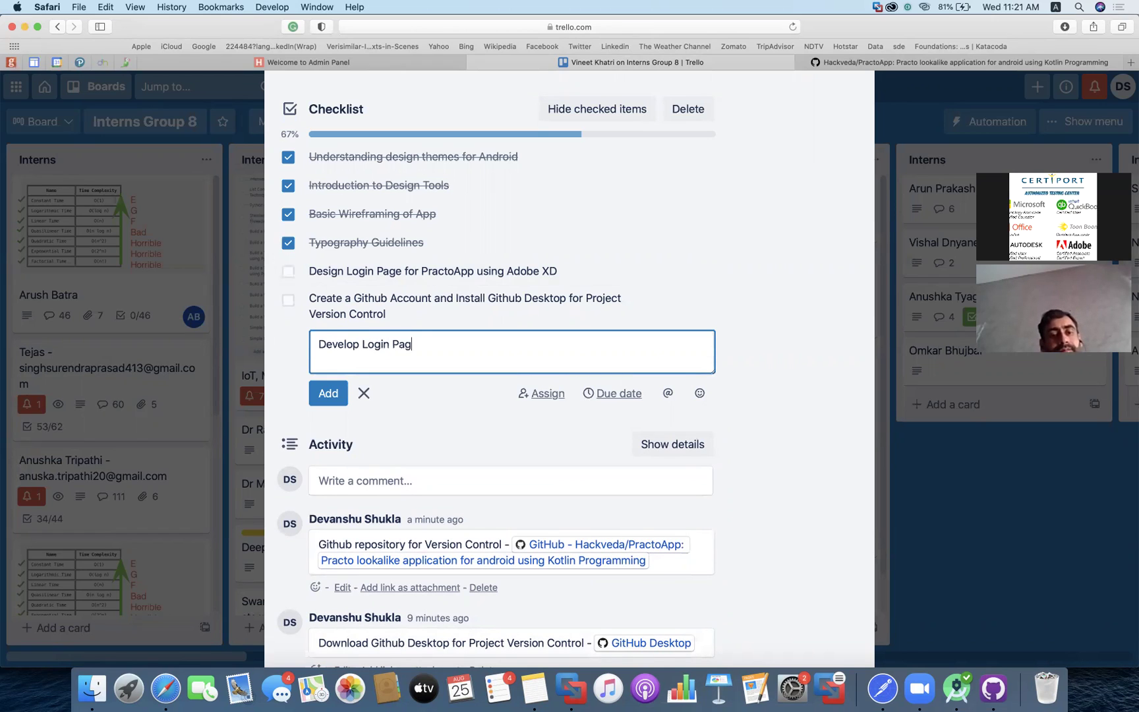
text(e for Practo)
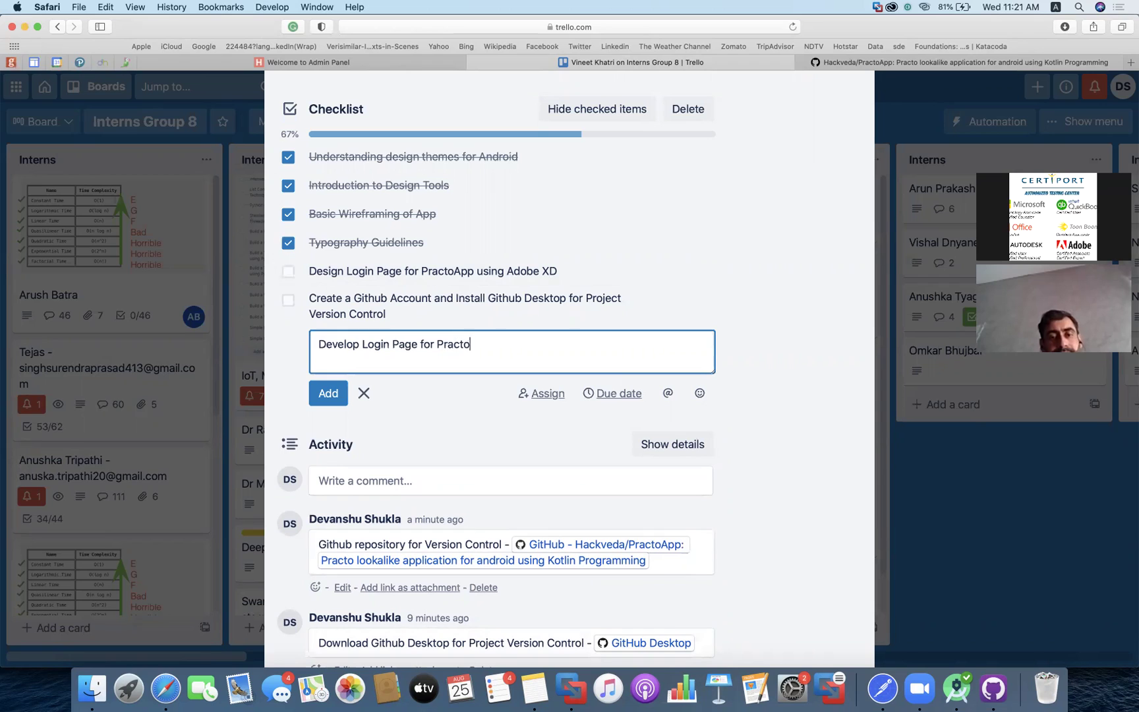
text(App using )
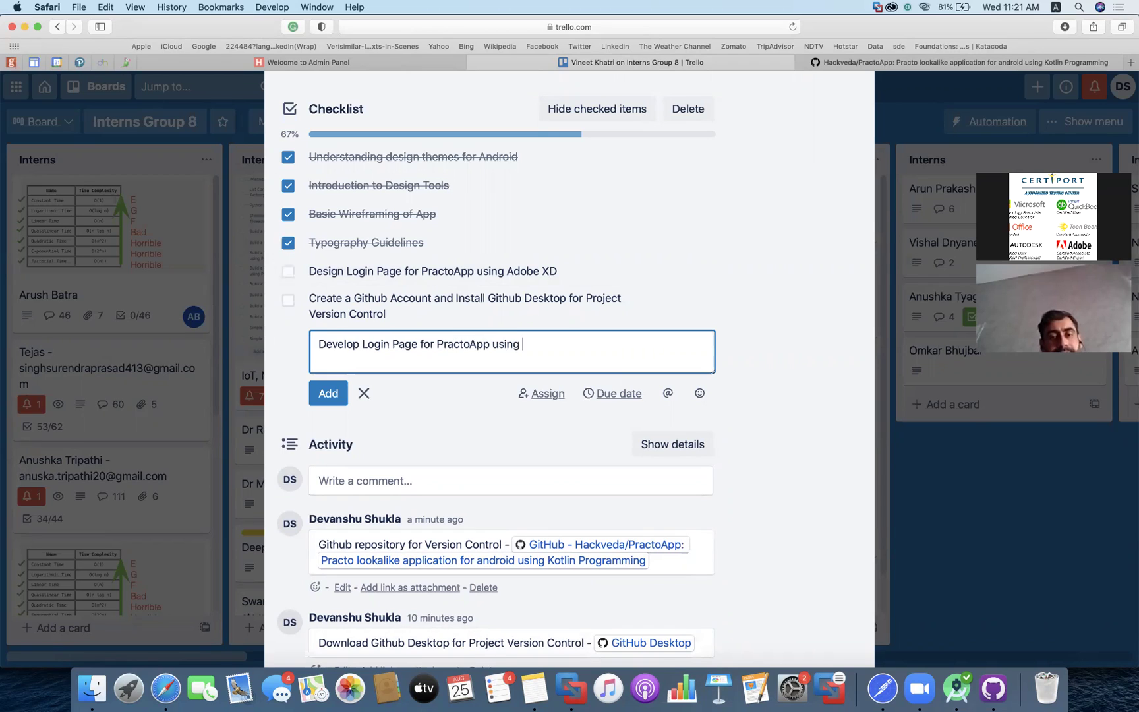
text(Android Stu)
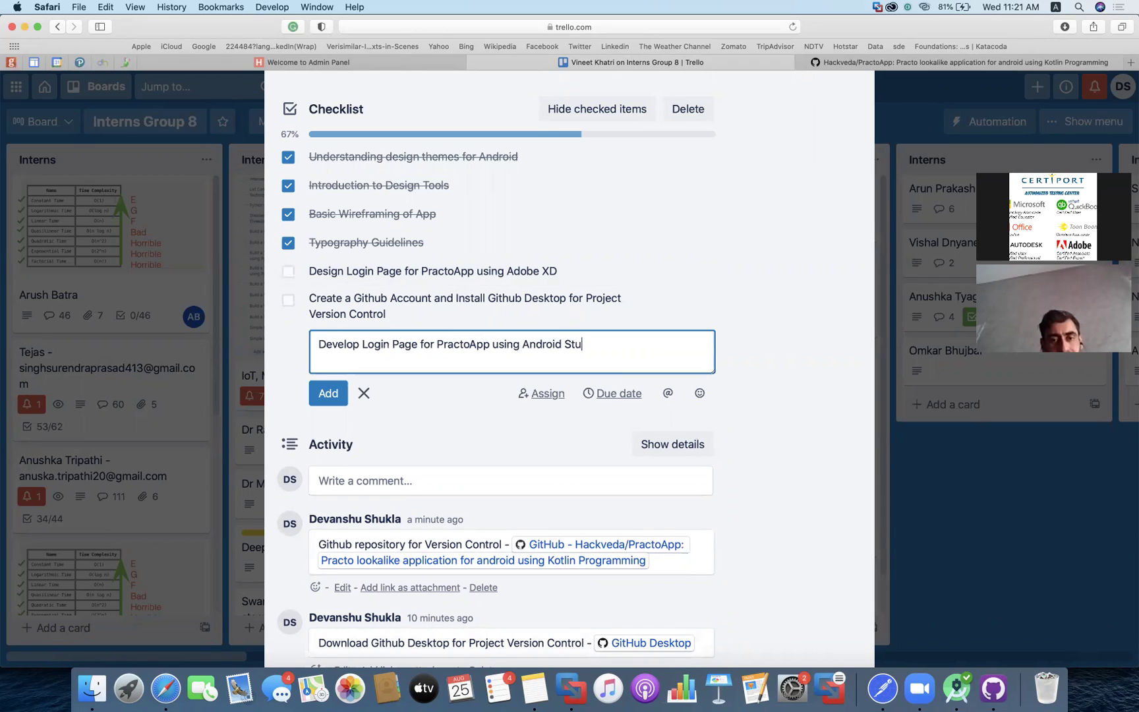
text(dio and Kotlin)
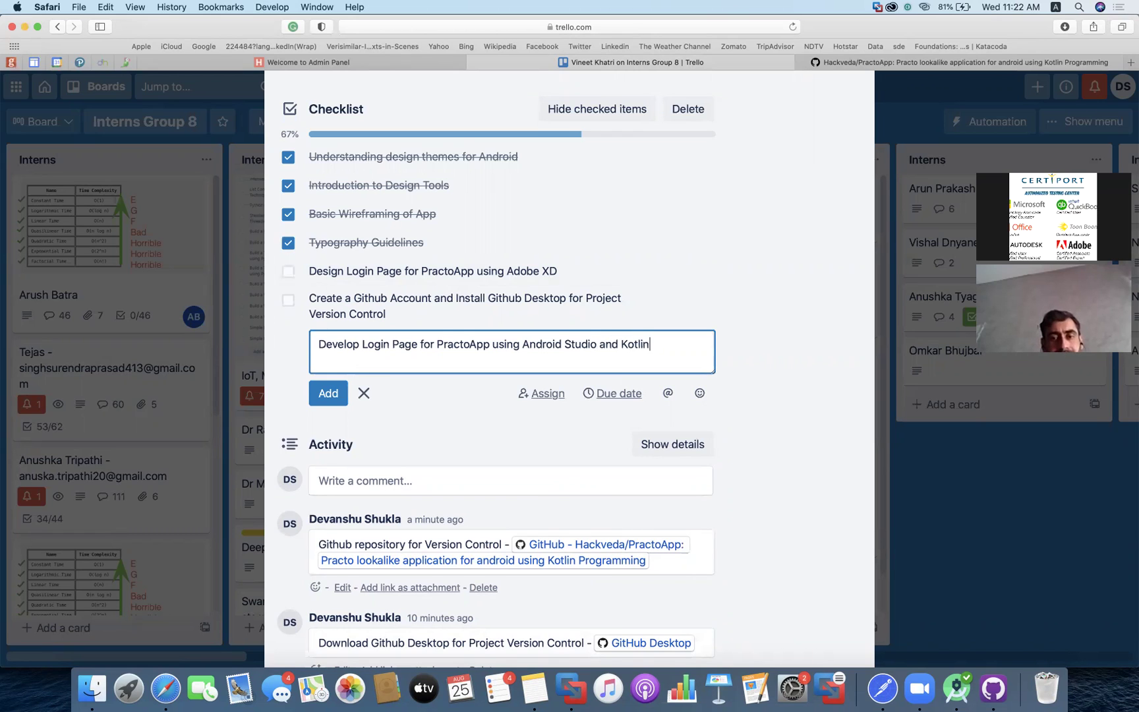
key(Return)
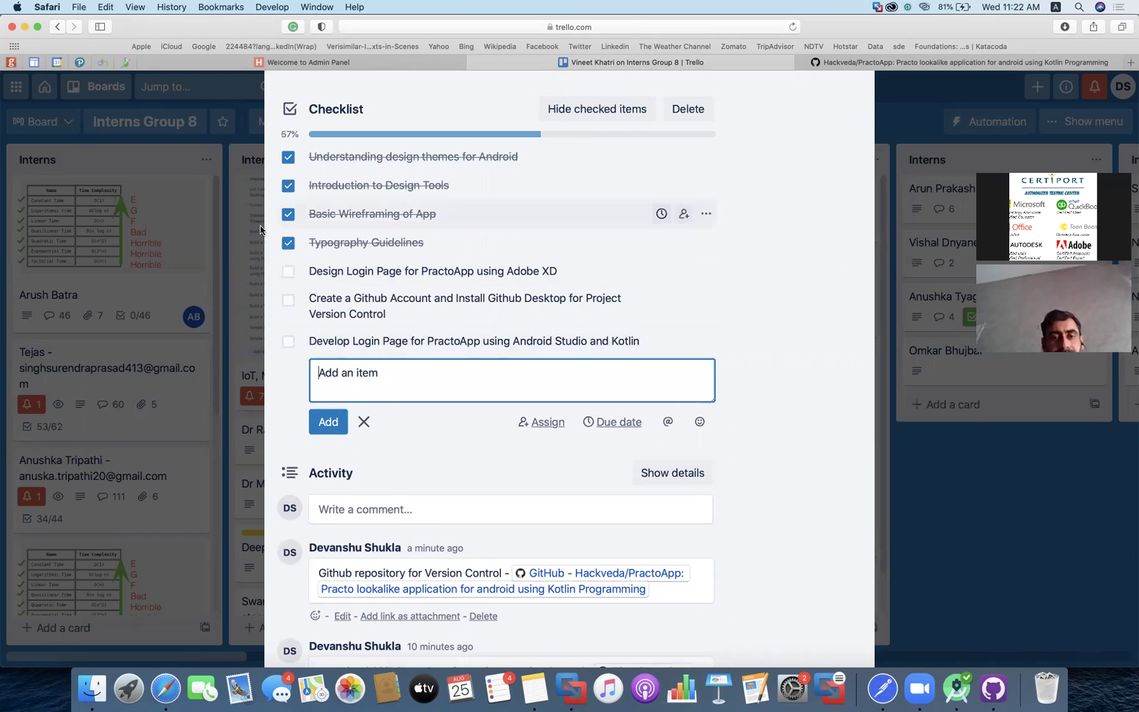
click(288, 270)
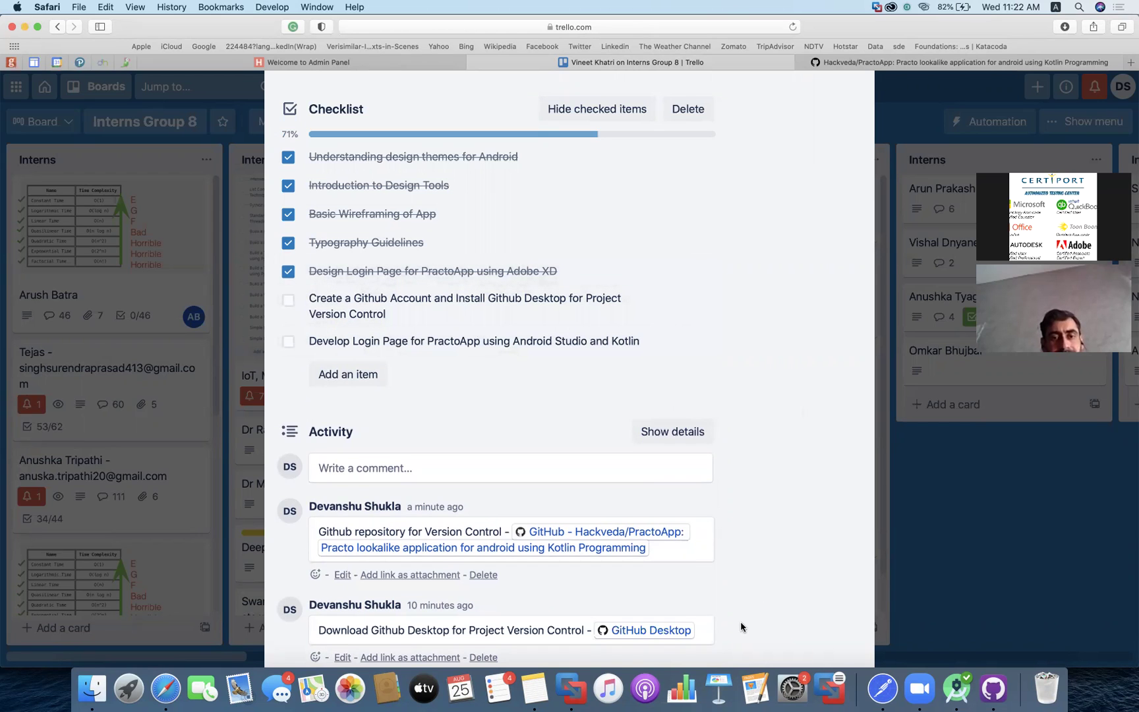
- Switch to GitHub Desktop and try to clone Hackveda/PractoApp into /Users/hackveda/Downloads/PractoApp
click(1006, 680)
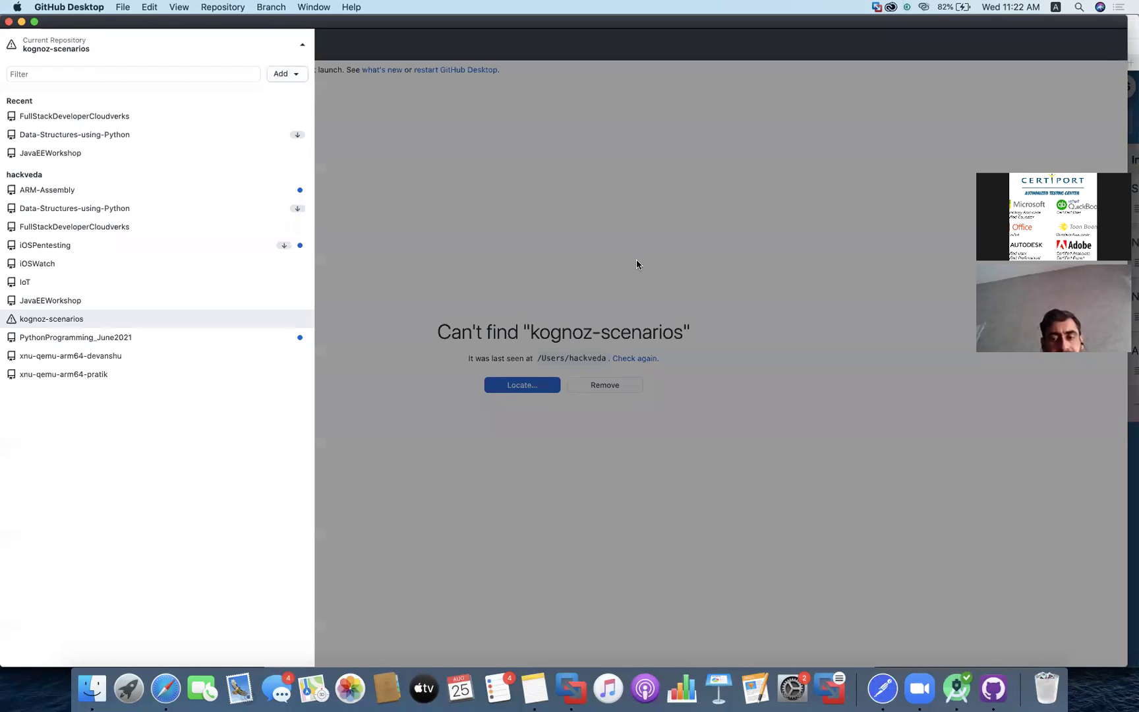
click(279, 76)
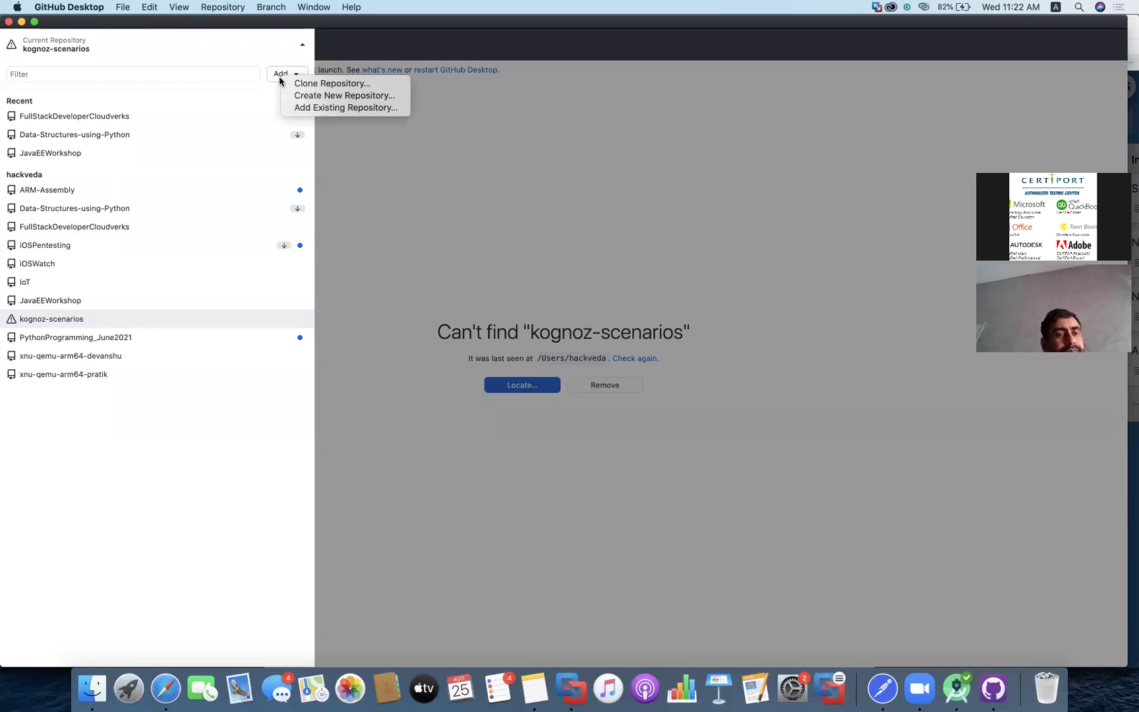
click(342, 89)
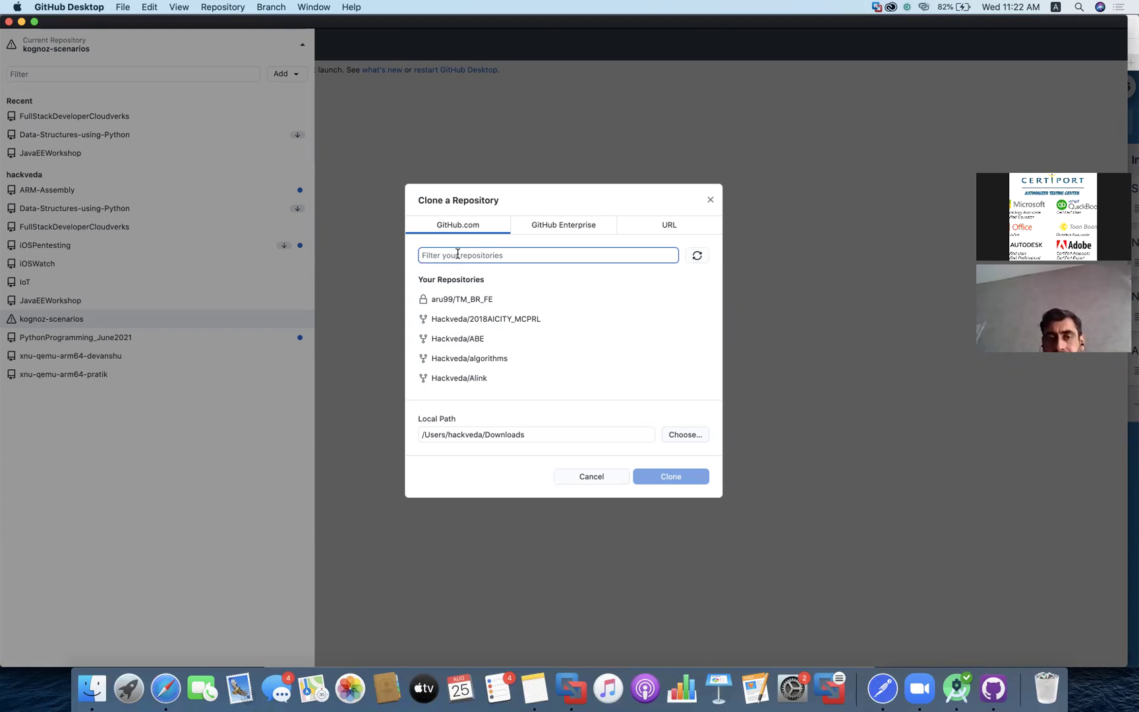
text(Pract)
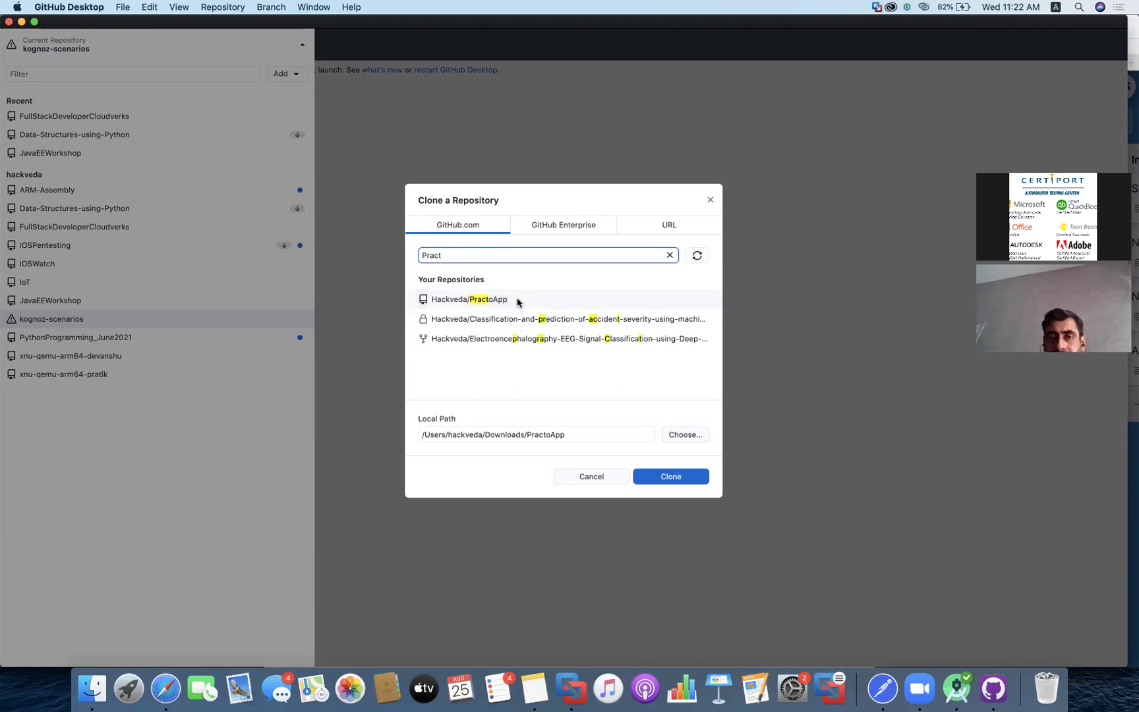
click(517, 302)
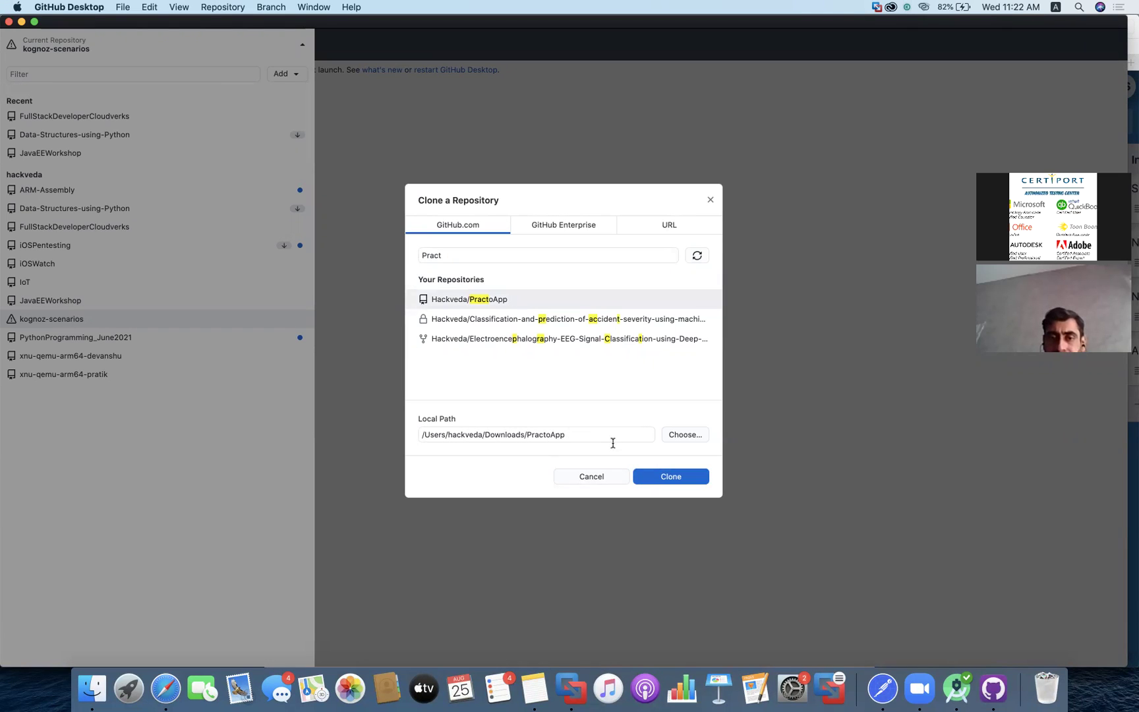
click(665, 477)
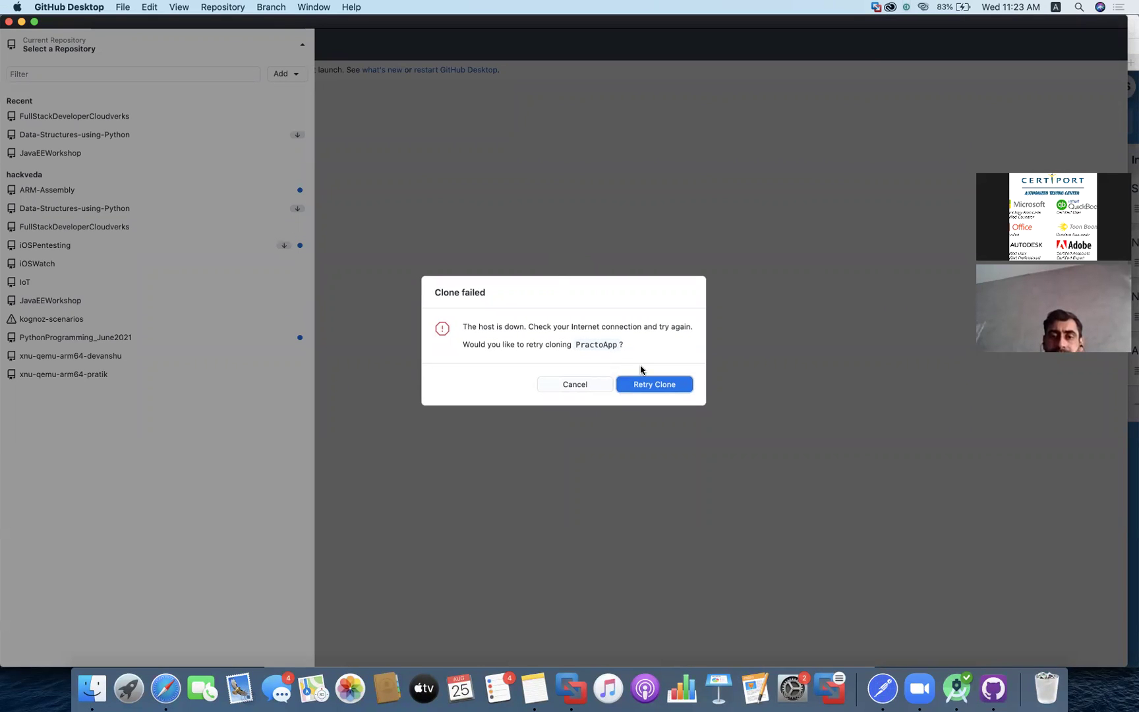
- Retry cloning PractoApp and switch the Wi-Fi connection to the Hackveda network
click(665, 384)
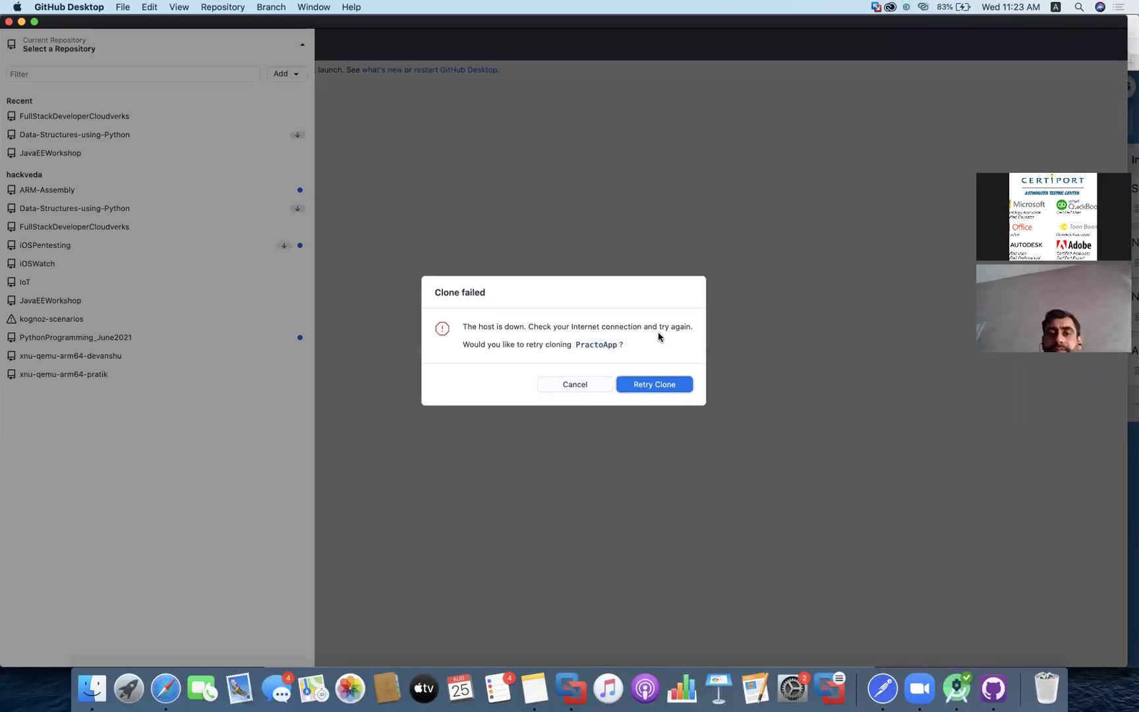
click(651, 387)
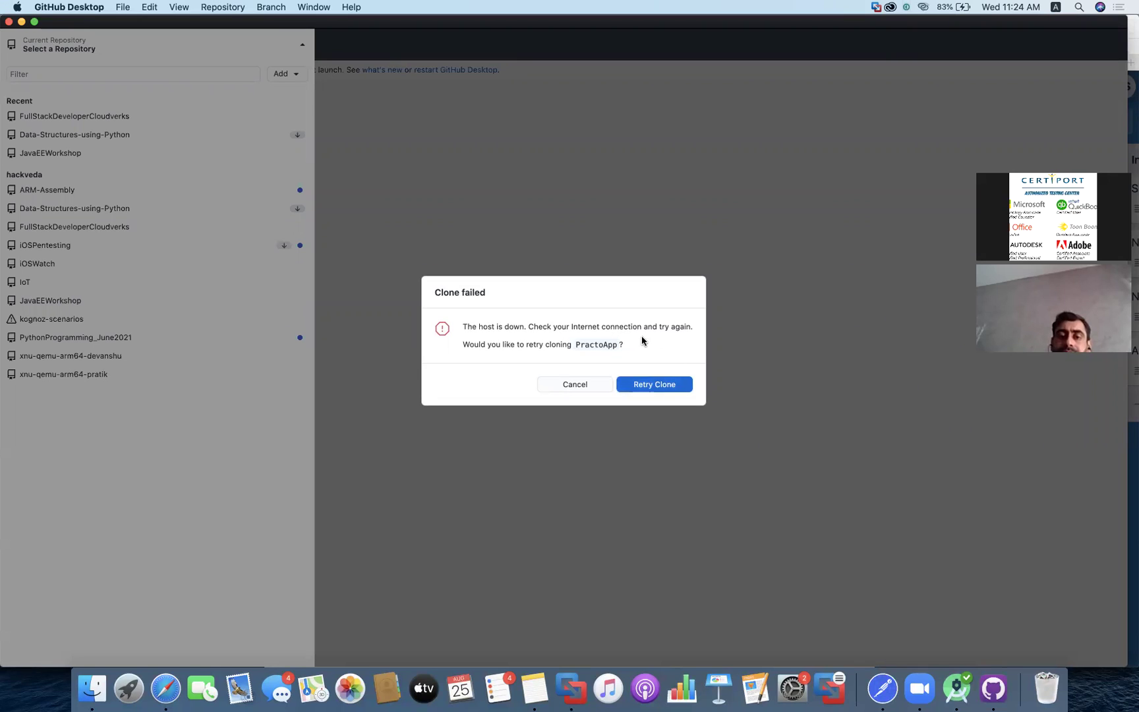
click(661, 388)
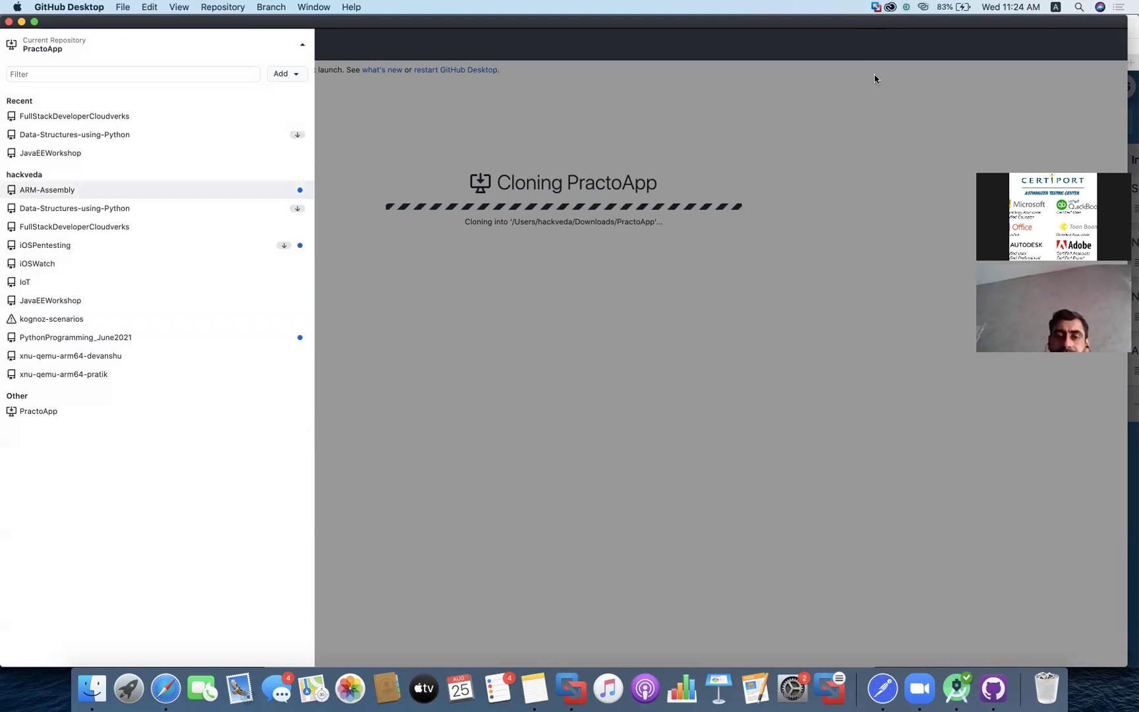
click(923, 8)
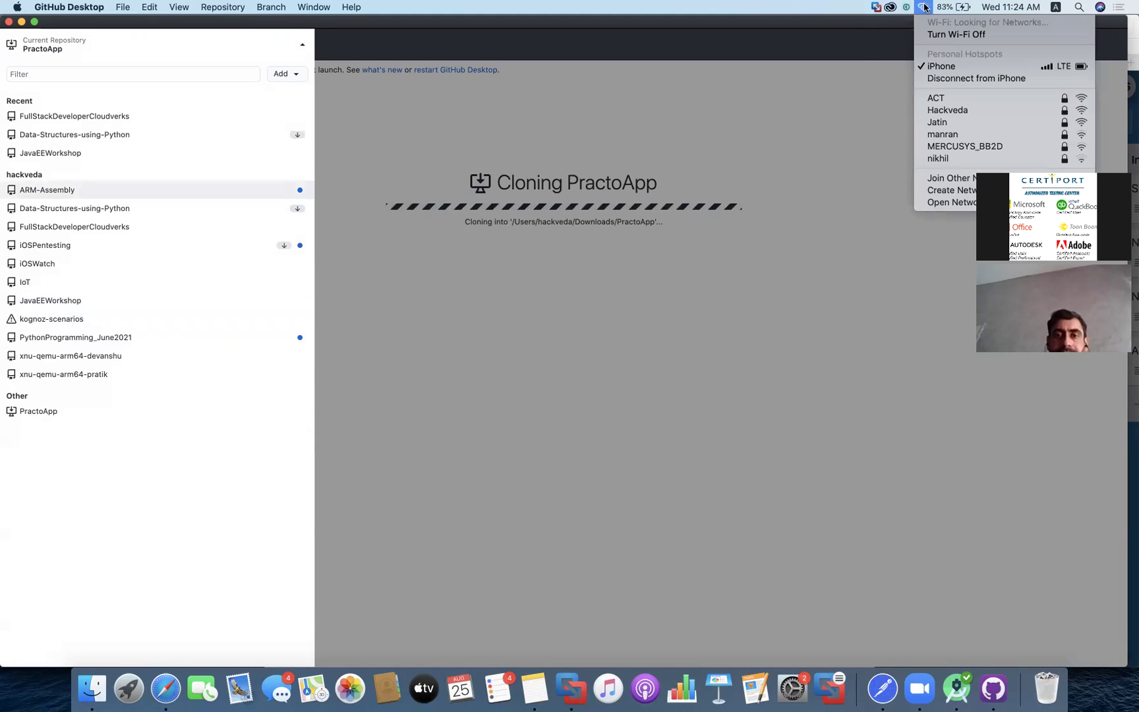
click(956, 111)
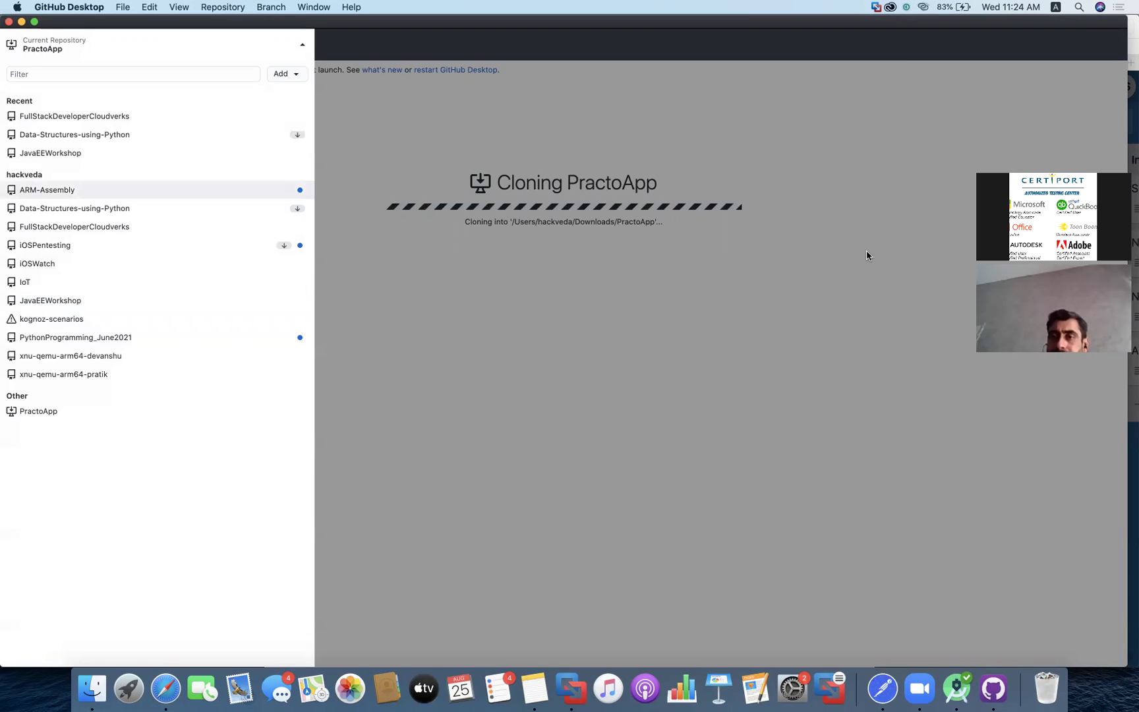
- Open the cloned PractoApp repository as the current repository and fetch from origin
key(Down)
key(Down)
key(Down)
key(Down)
key(Down)
key(Down)
key(Down)
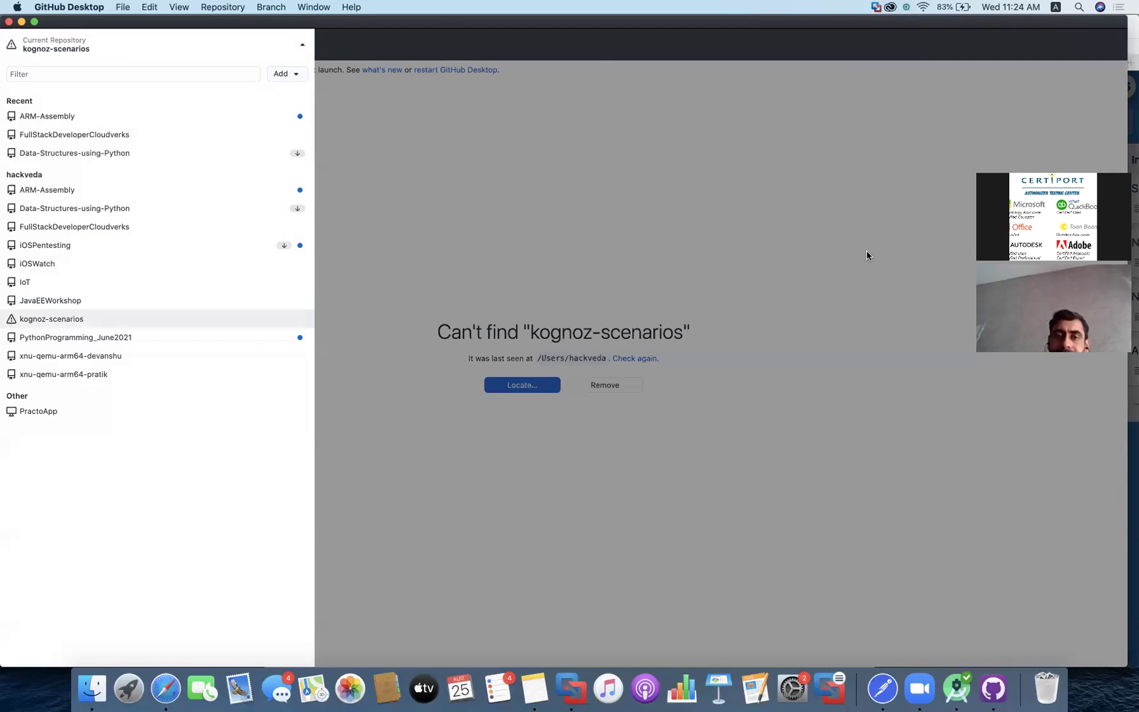
key(Down)
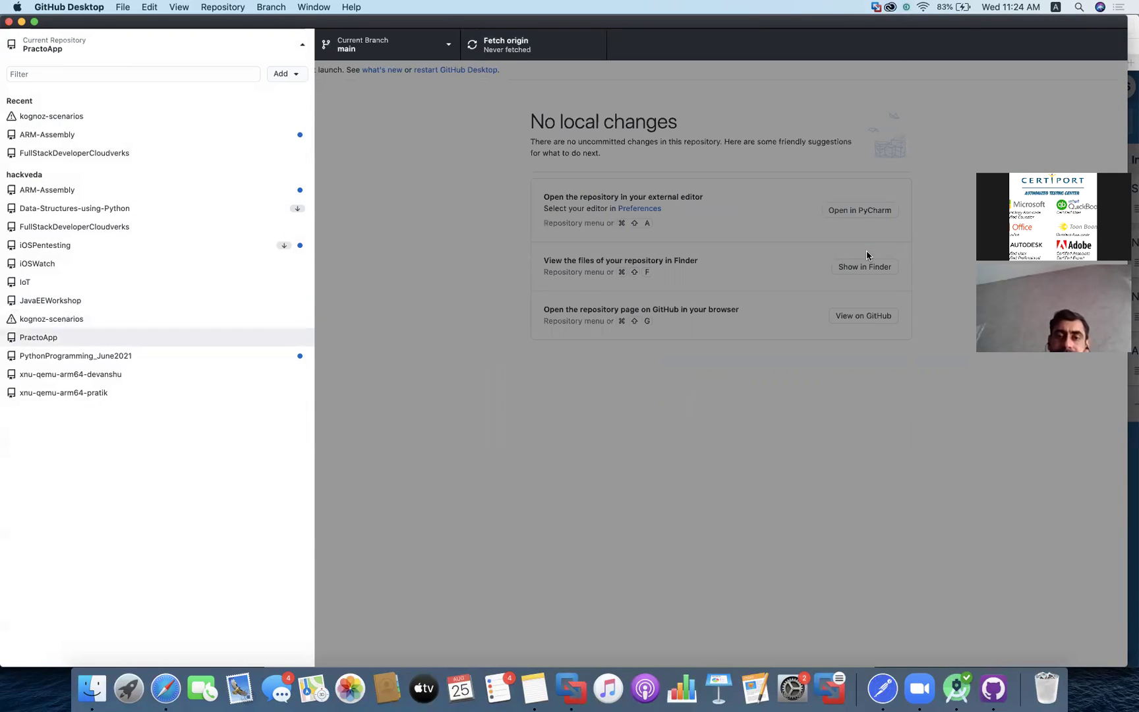
click(148, 337)
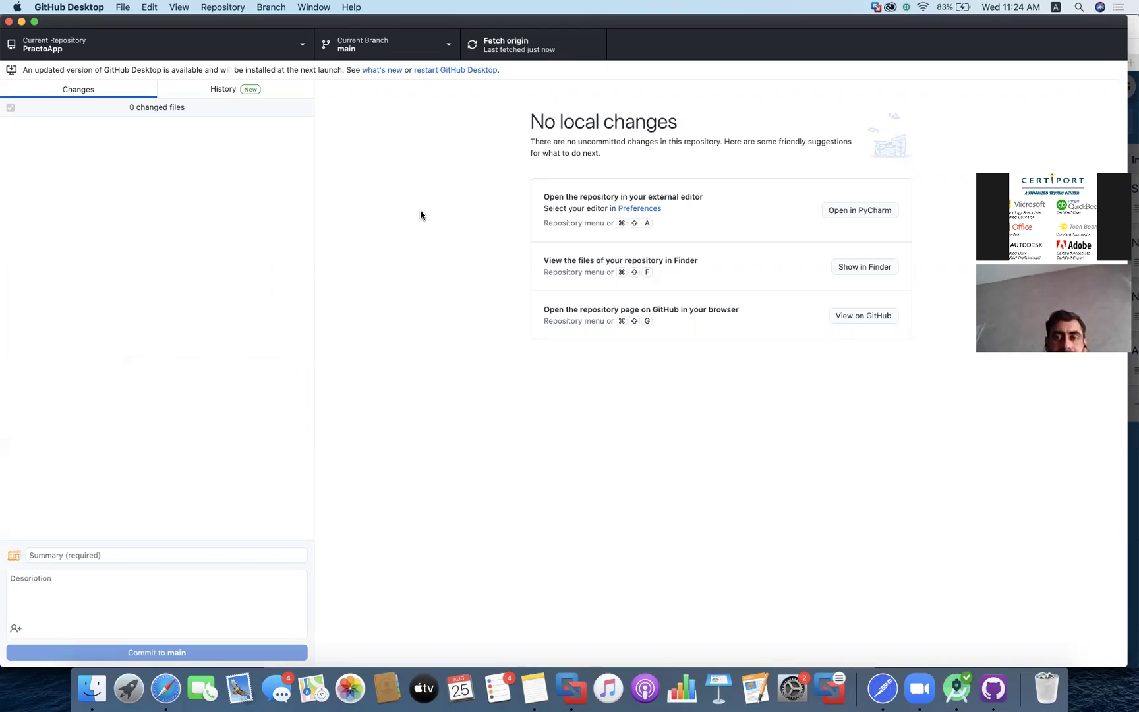
click(486, 46)
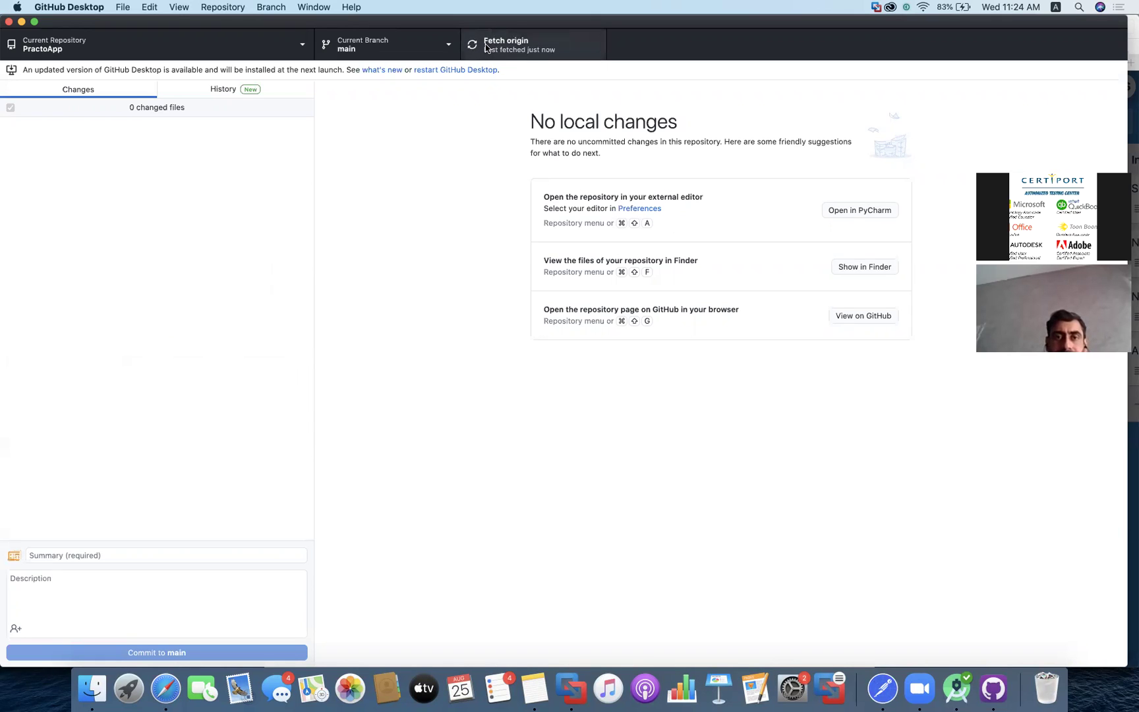
- Examine the LICENSE and README.md files of the initial commit in PractoApp's history, and return to the local changes view
click(213, 90)
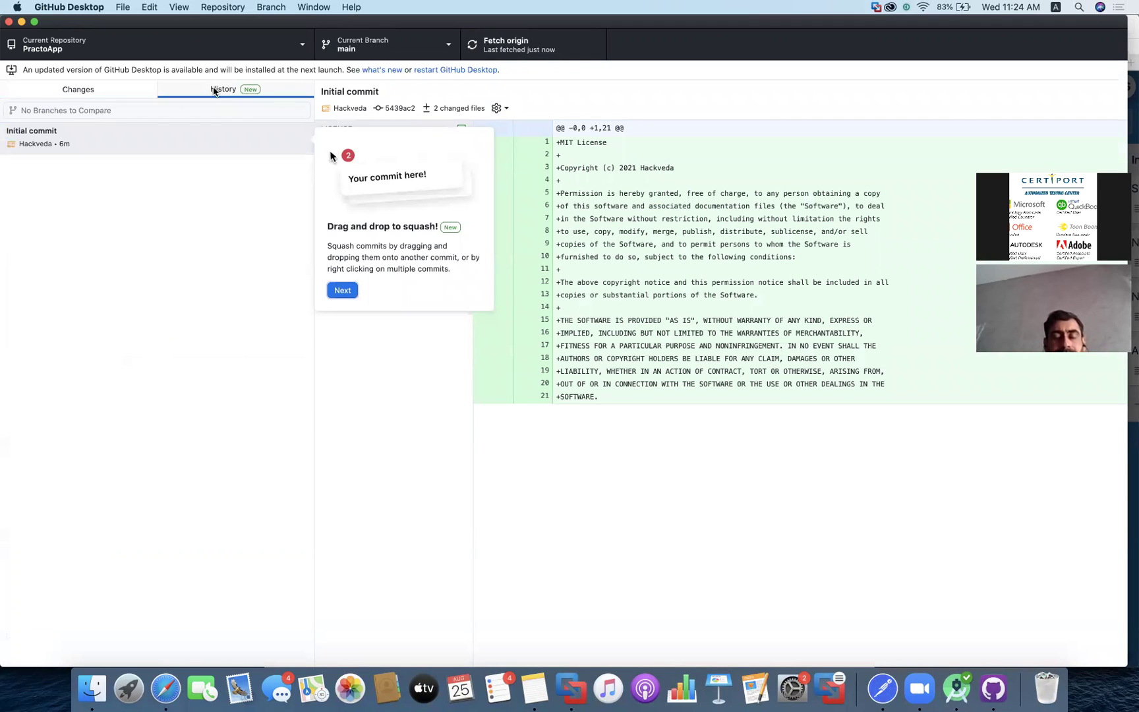
click(338, 292)
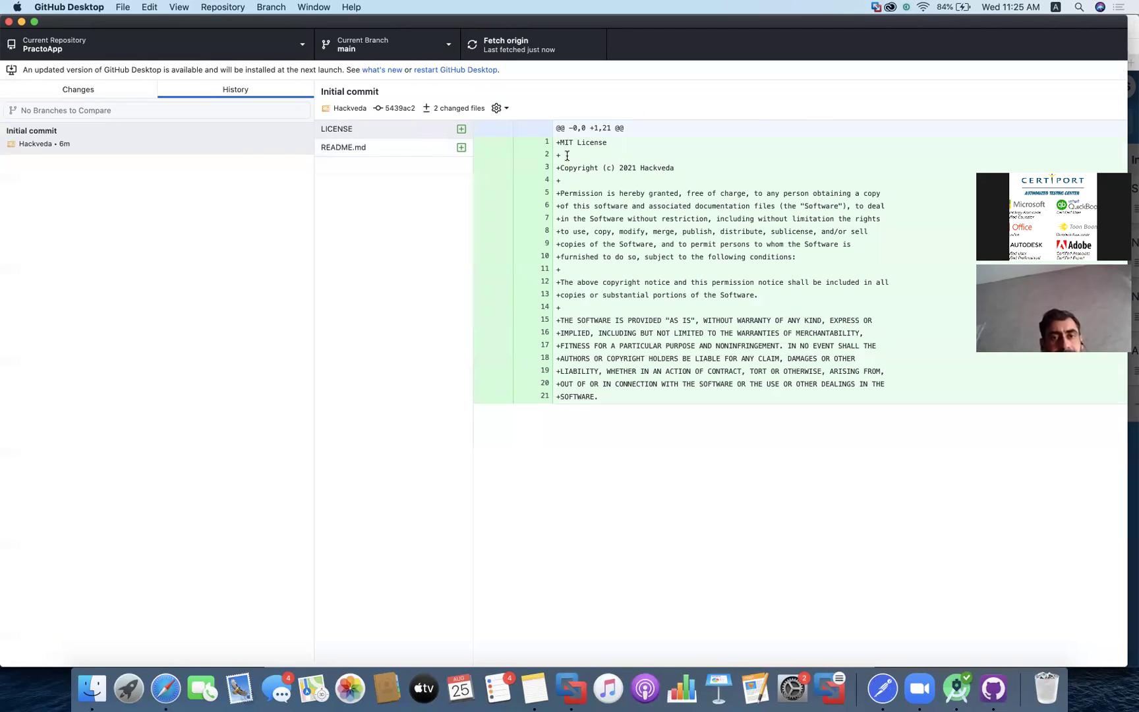
drag(556, 142, 628, 399)
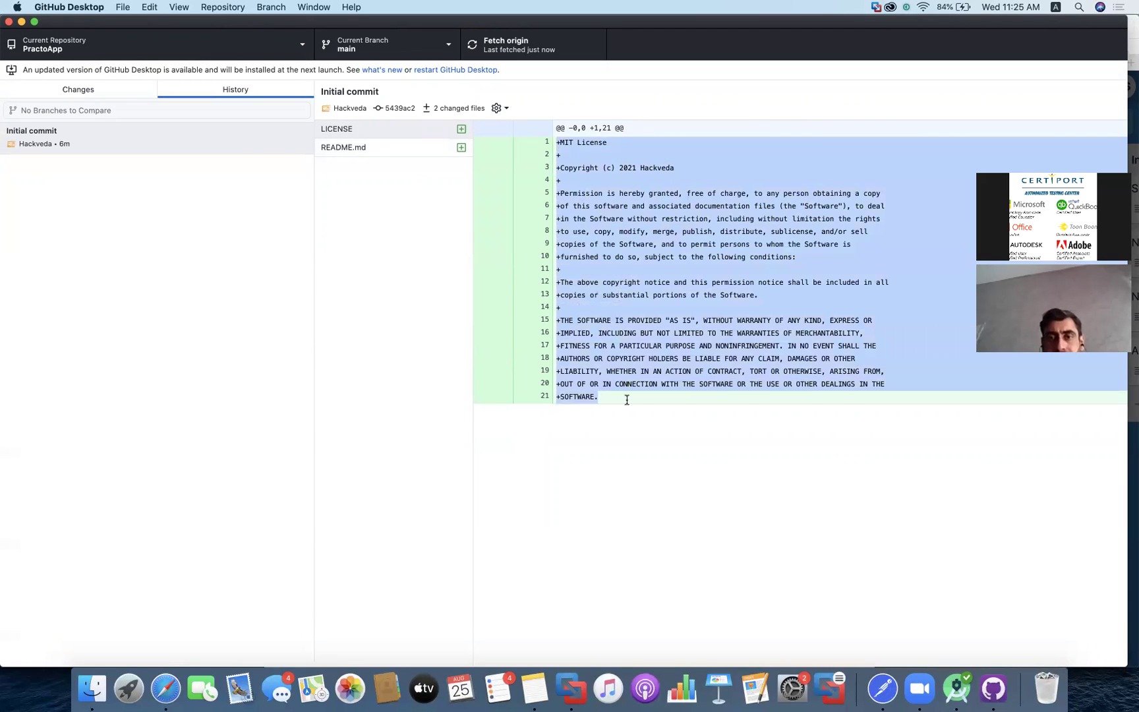
click(628, 465)
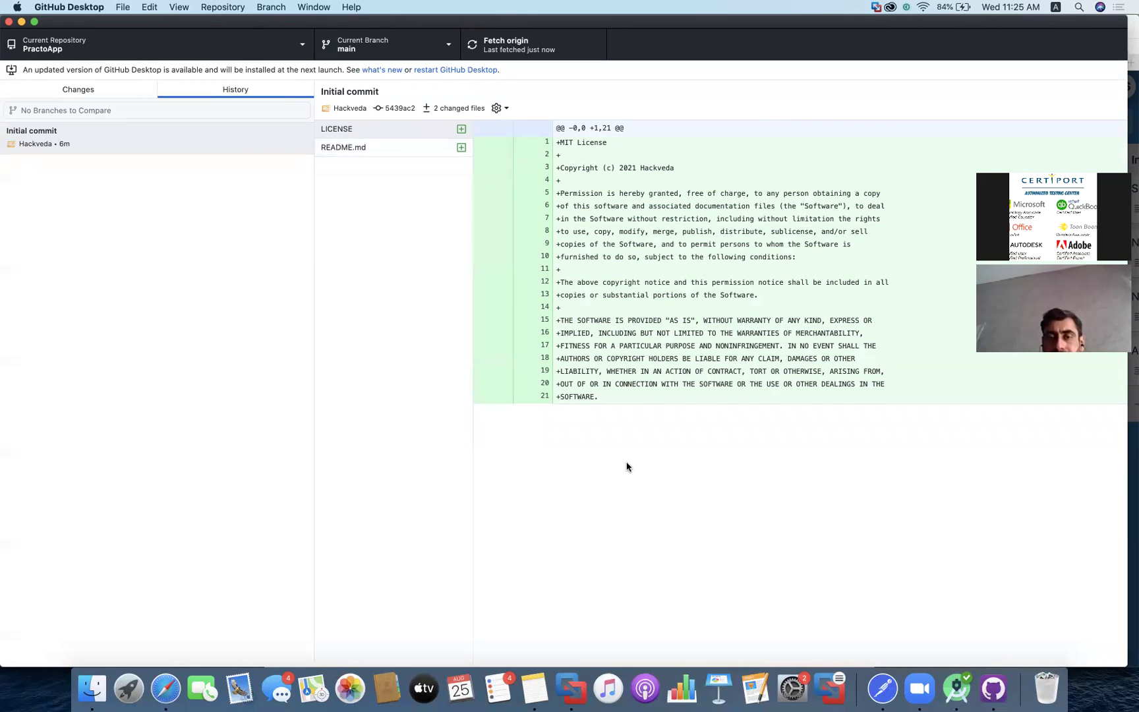
click(406, 146)
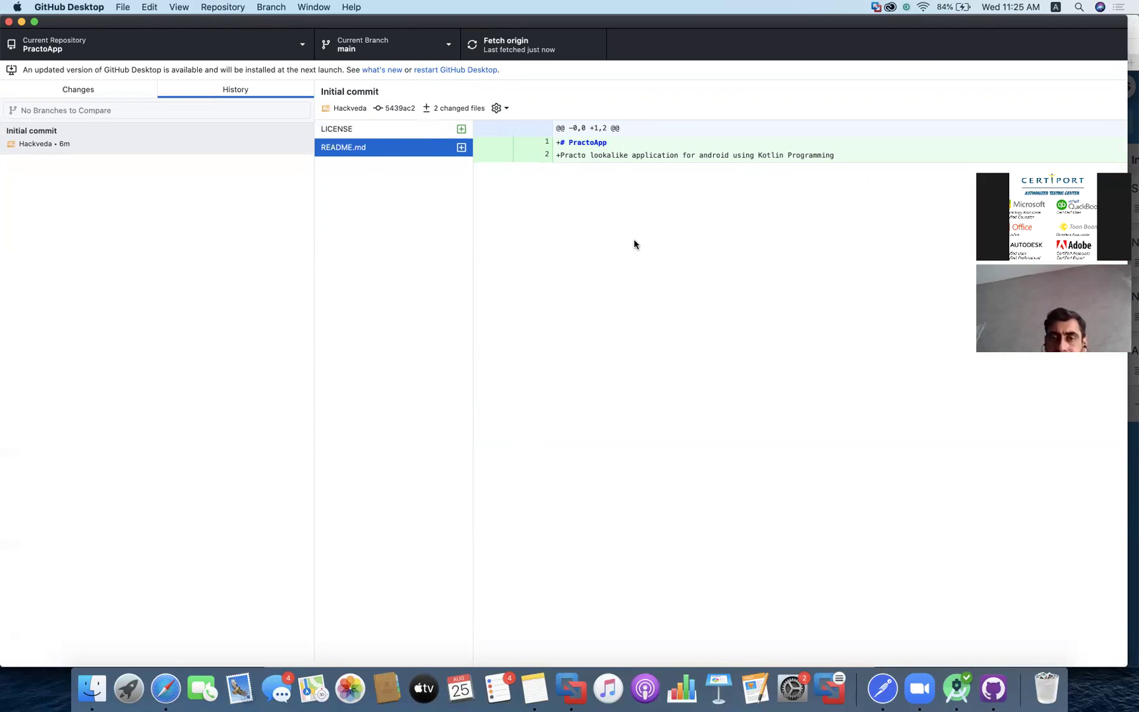
click(79, 90)
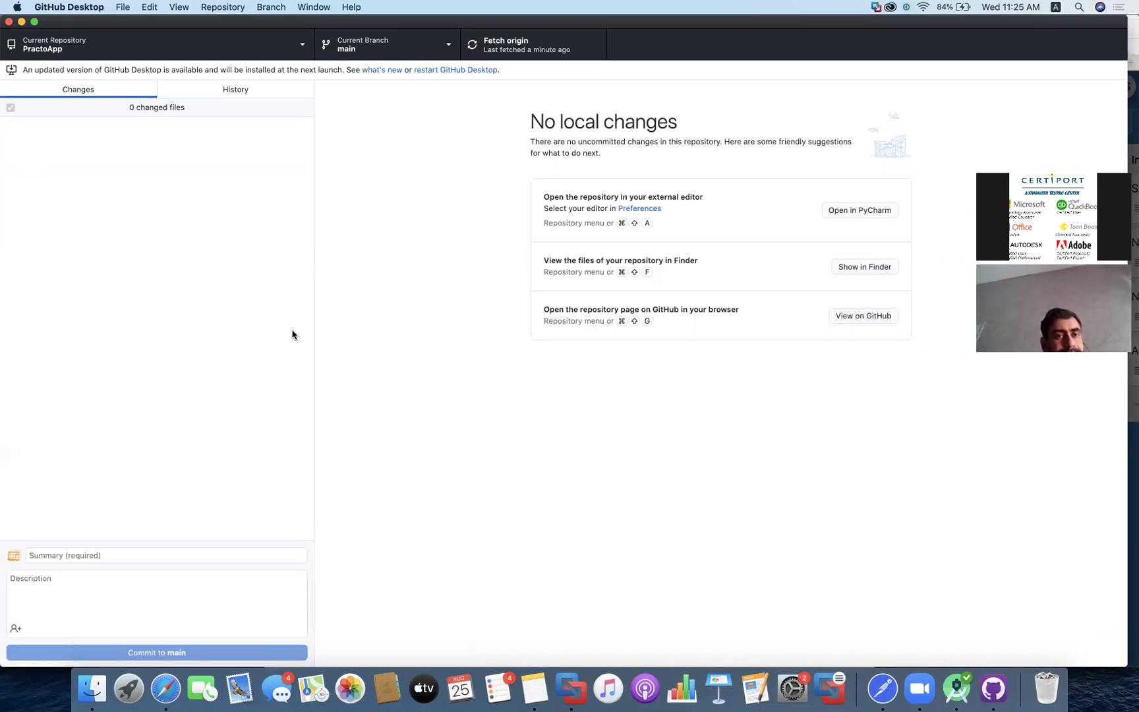
- Switch to the open Android Studio project, dismiss its two notifications, and expand the app module
key(ctrl+Up)
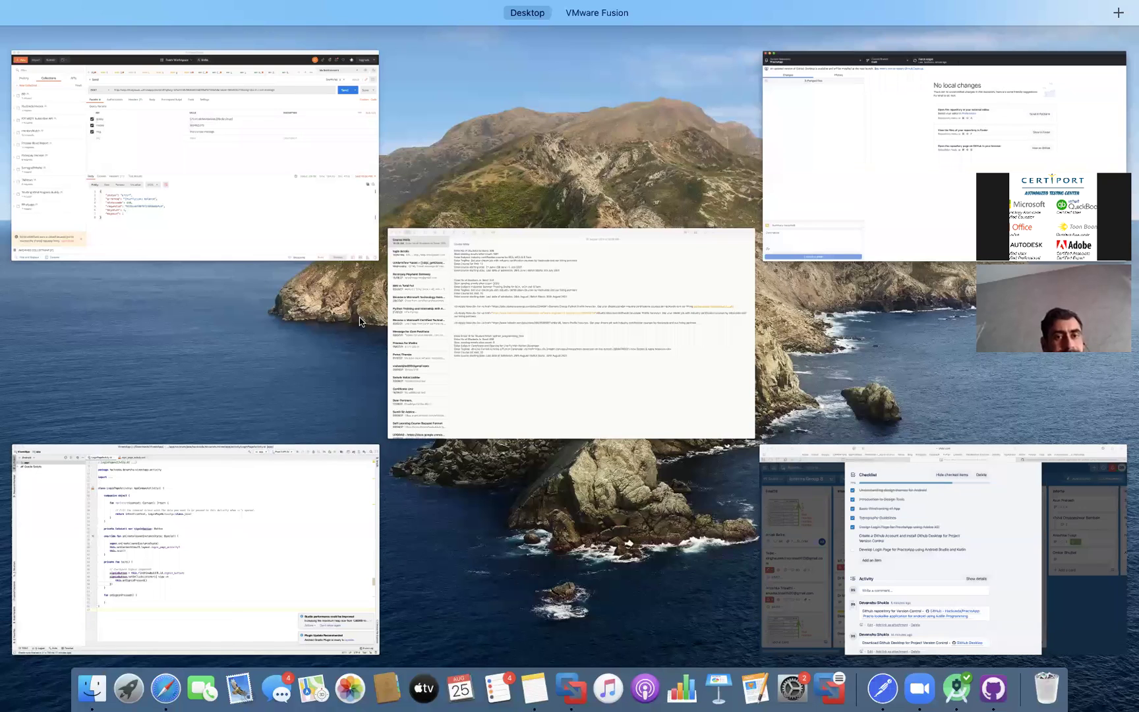
click(294, 503)
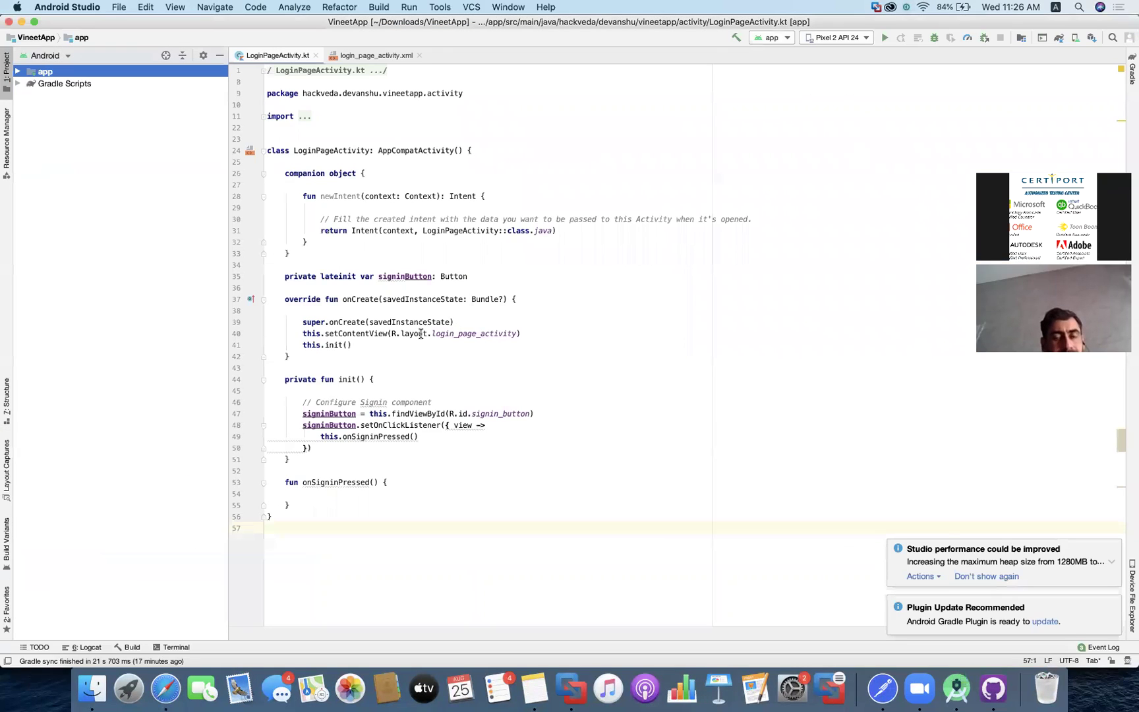
click(1112, 547)
click(1113, 606)
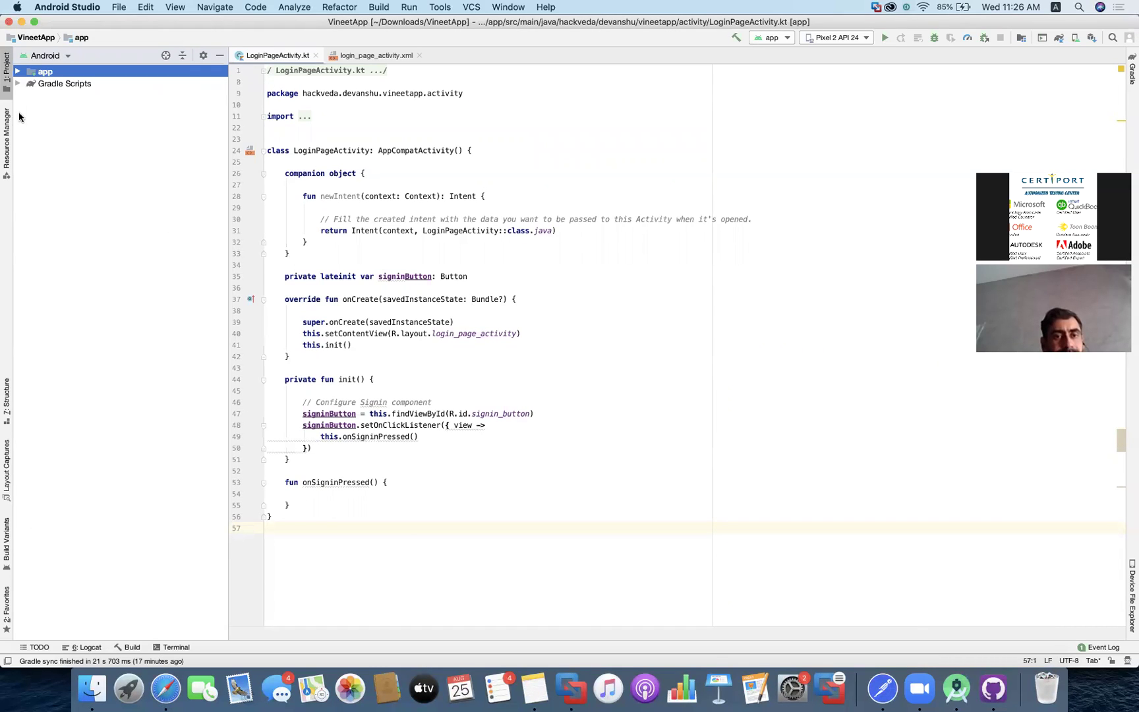
click(18, 71)
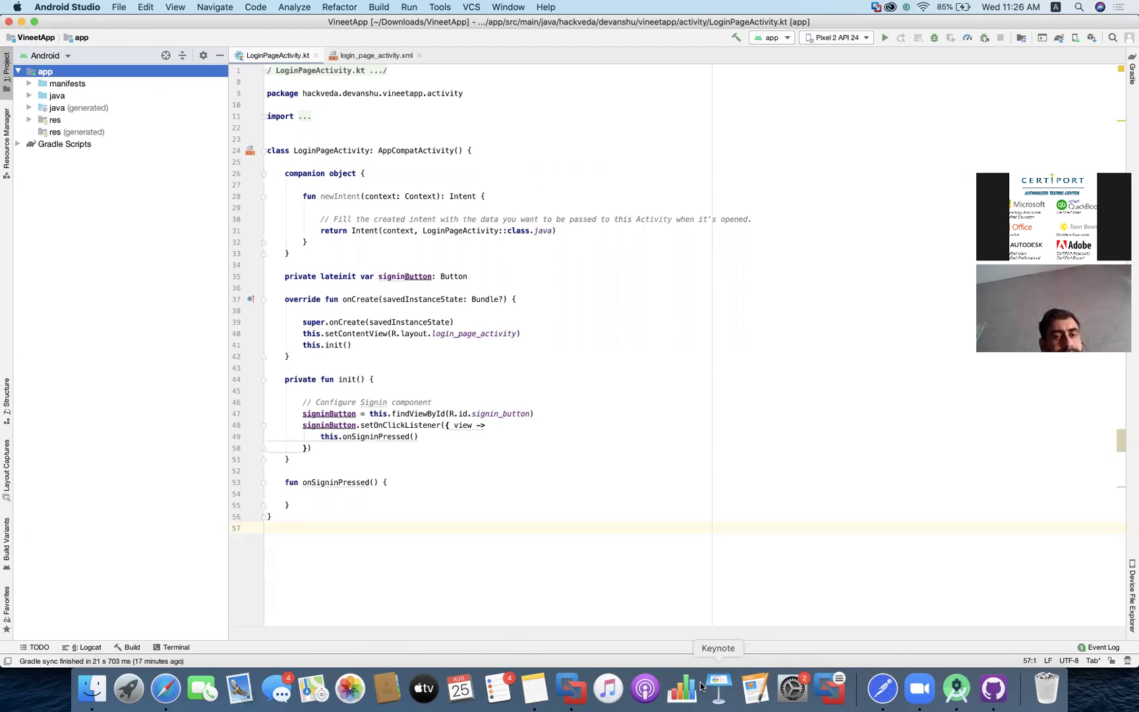
- Mark the manifests folder with a check-mark annotation and open its AndroidManifest.xml file
mouse_move(33, 58)
mouse_down()
mouse_move(8, 70)
mouse_move(48, 81)
mouse_move(63, 61)
mouse_move(37, 58)
mouse_up()
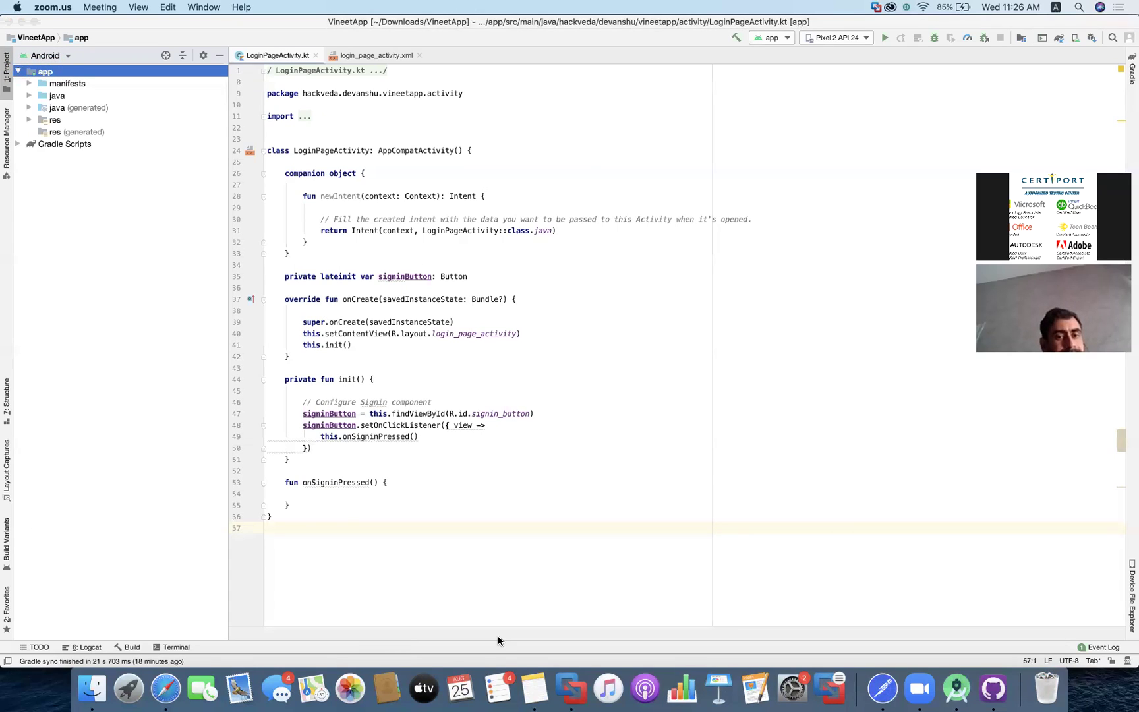
click(94, 84)
click(30, 84)
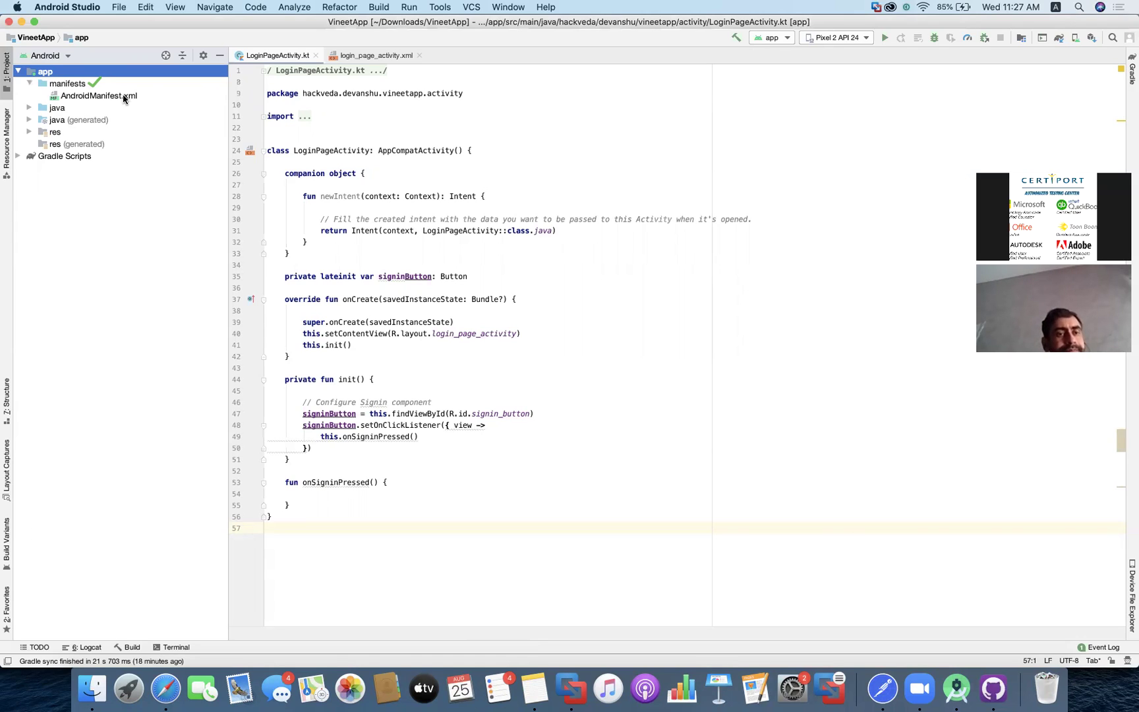
double_click(99, 96)
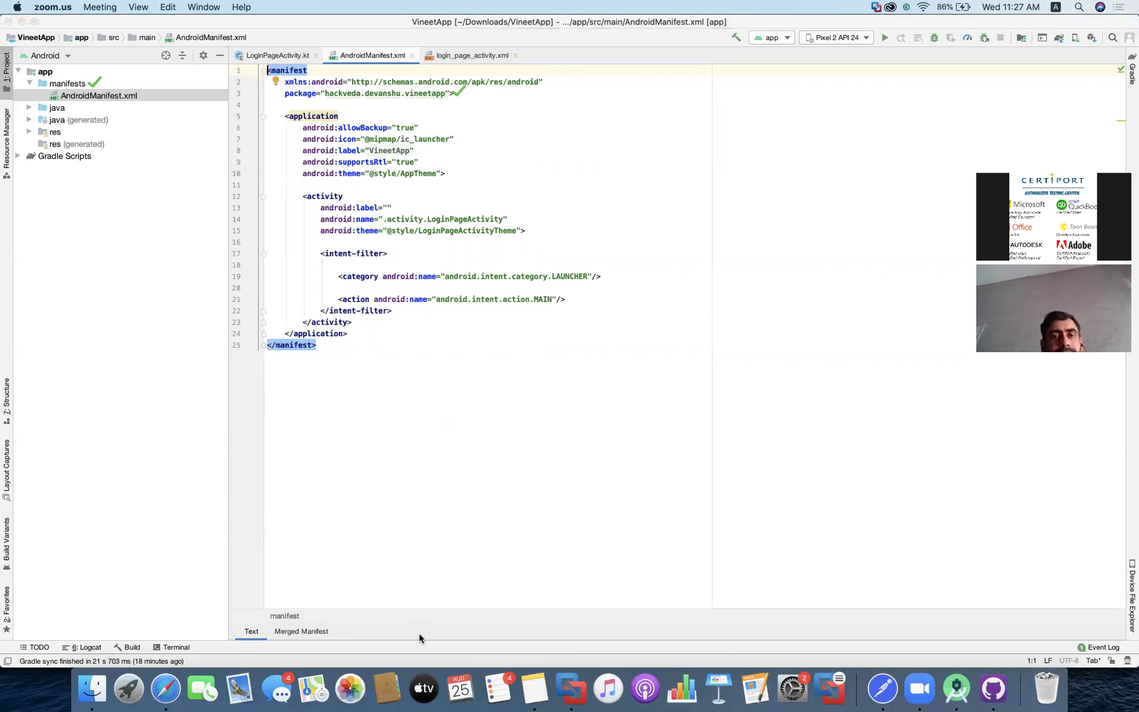
- Add a text annotation beside the manifest's package attribute beginning "Unique identifier of"
click(490, 95)
text(Unique iden)
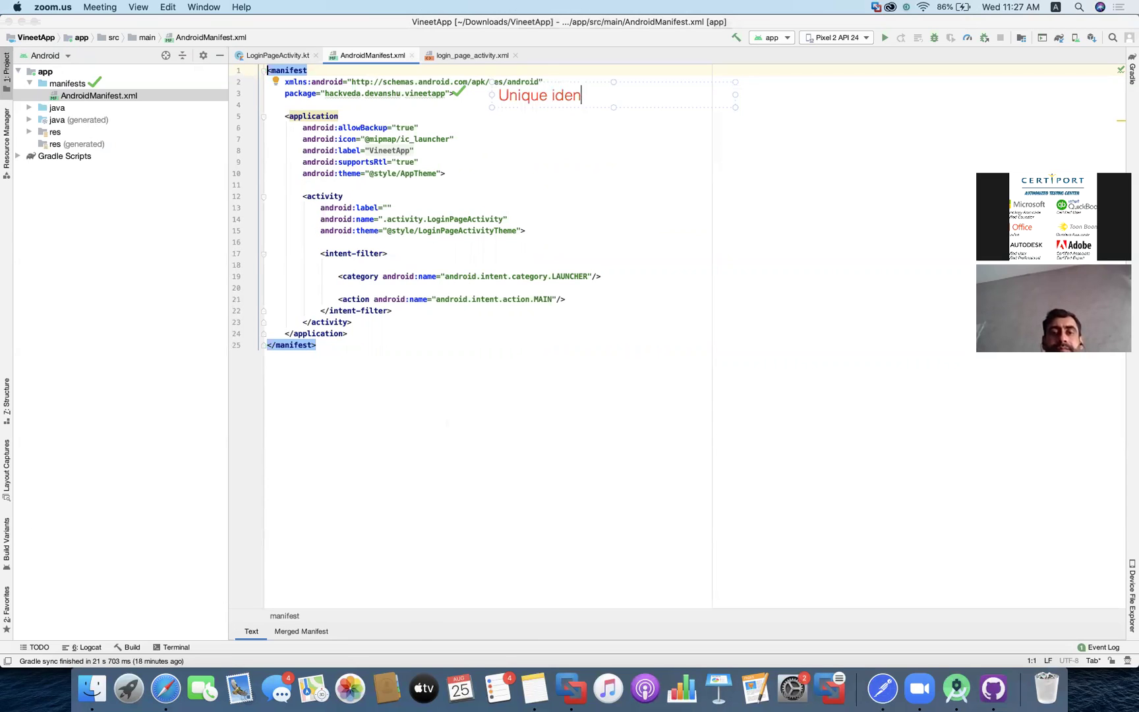
text(tifier of you)
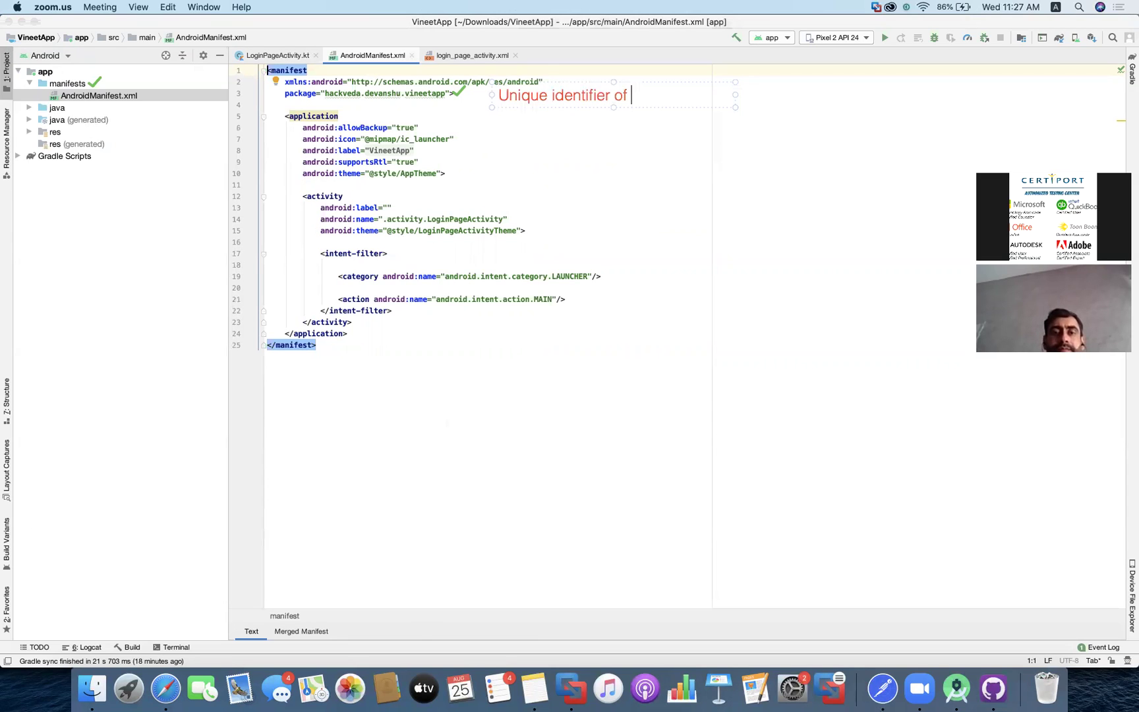